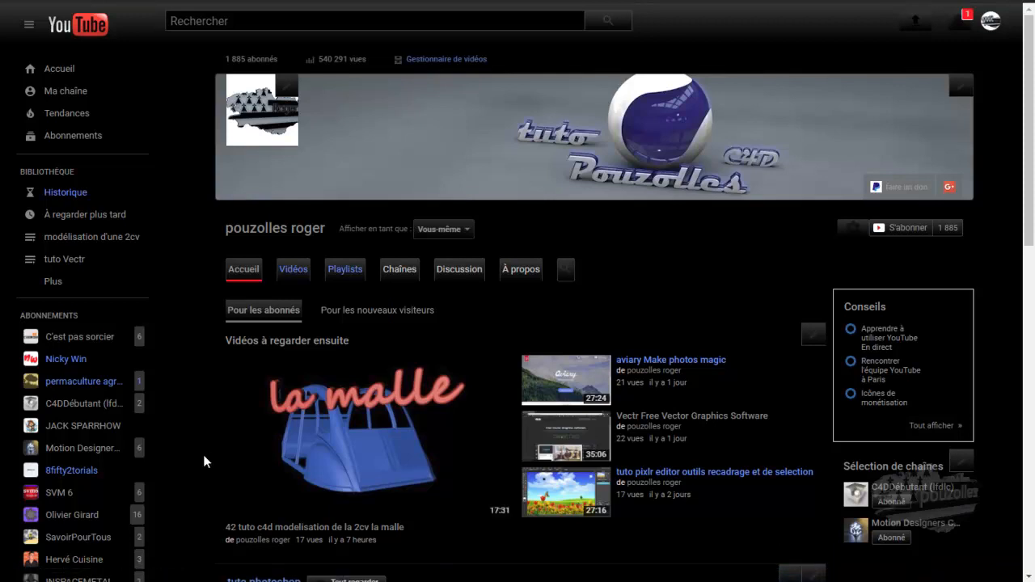
# Open the video "42 tuto c4d modelisation de la 2cv la malle", pause it and read the viewer comment with its reply
pyautogui.click(335, 463)
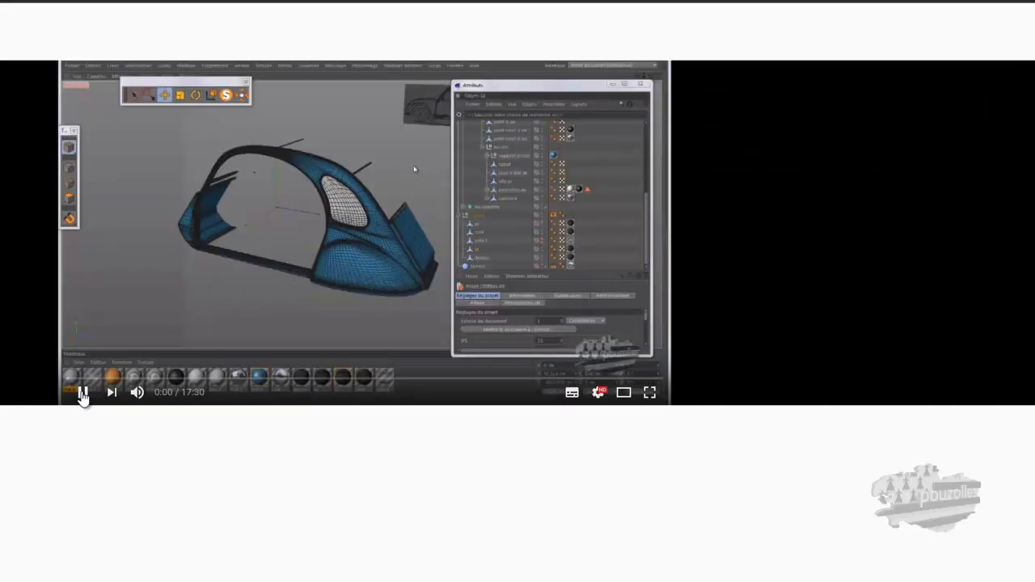
pyautogui.click(82, 392)
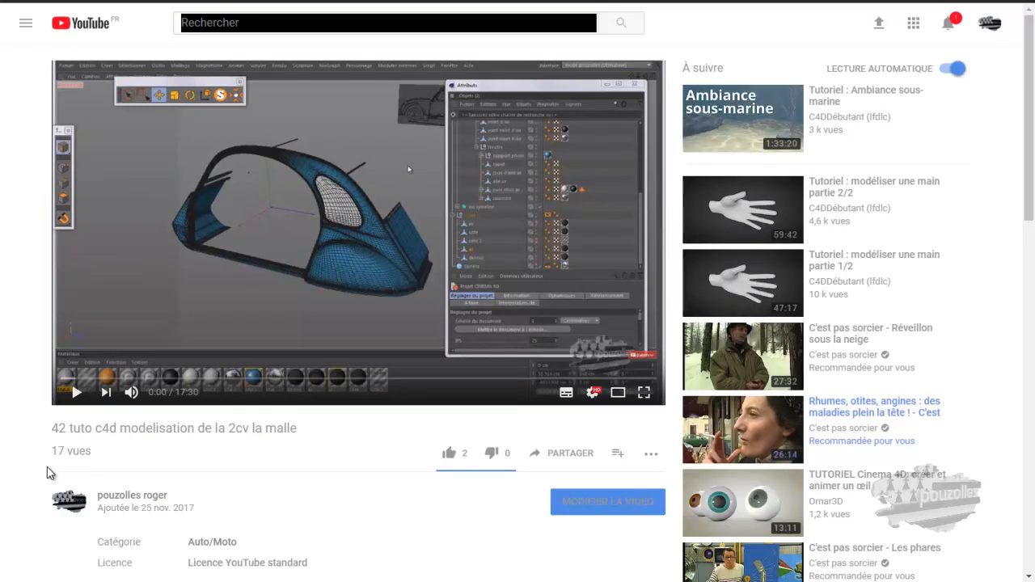
pyautogui.scroll(-3, 47, 473)
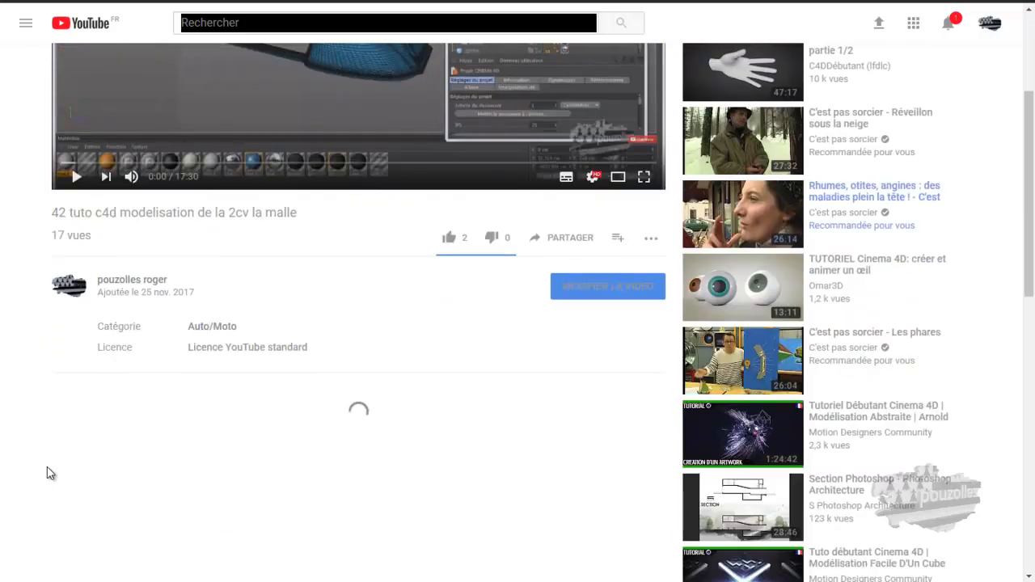
pyautogui.scroll(-1, 47, 473)
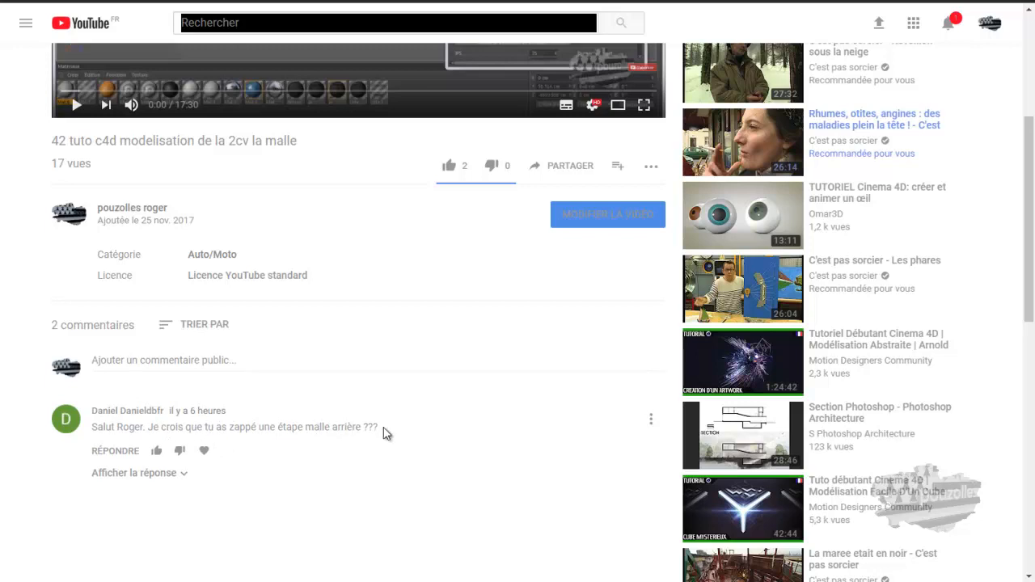
pyautogui.click(129, 474)
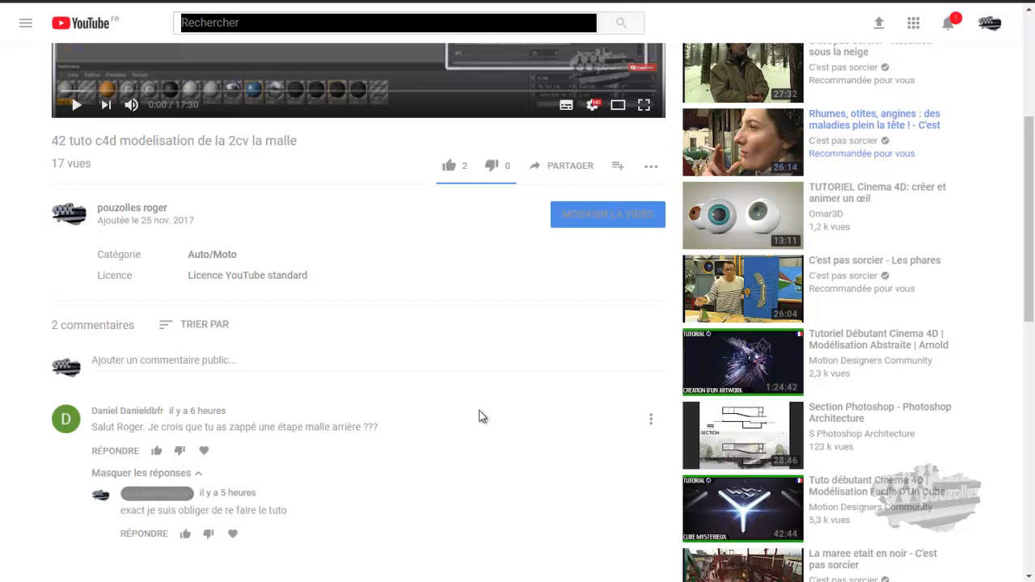
pyautogui.scroll(4, 476, 418)
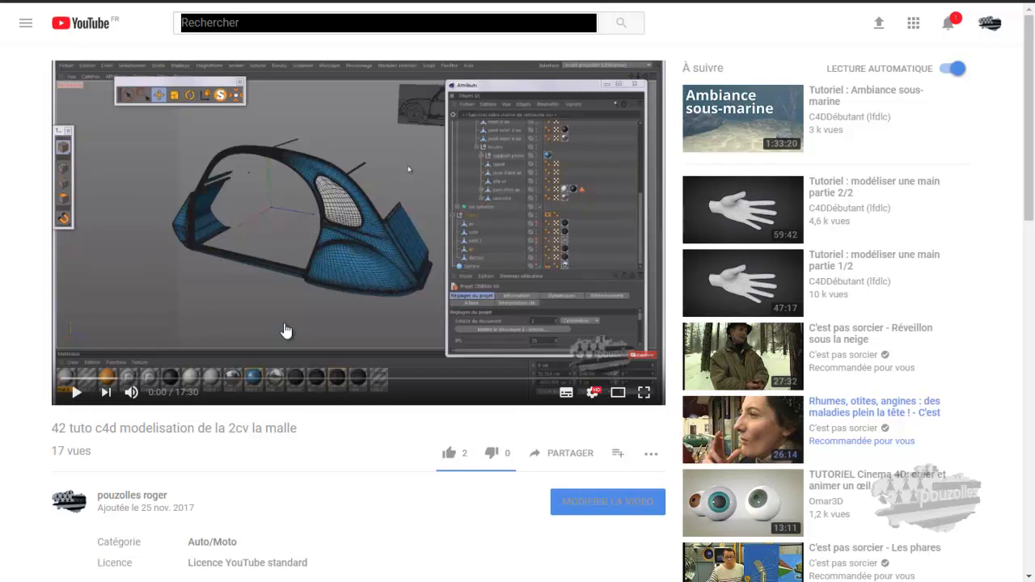
# Switch to the CINEMA 4D project with the 2CV body and load the custom layout marked (Utilisateur)
pyautogui.moveTo(322, 575)
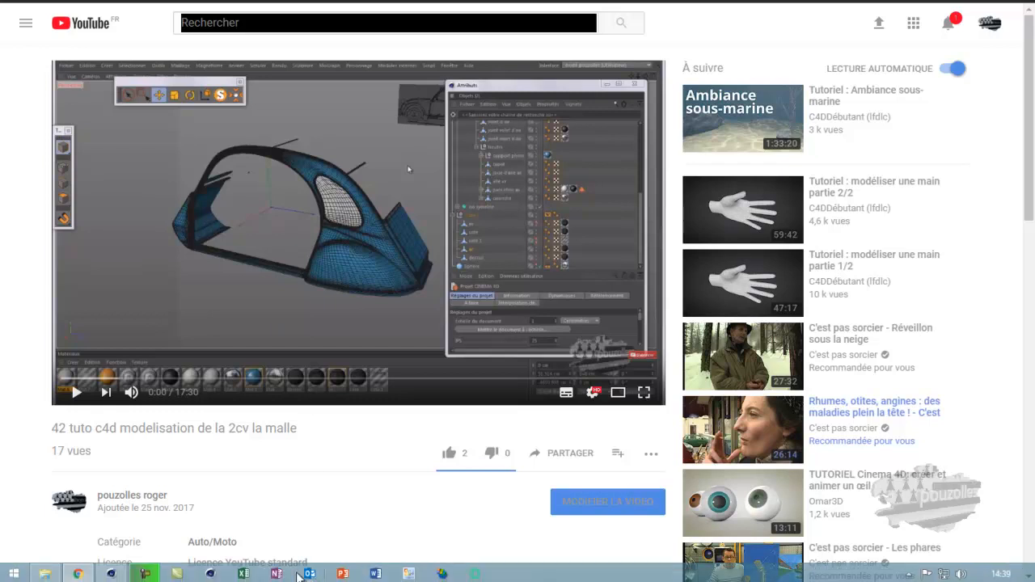
pyautogui.click(118, 575)
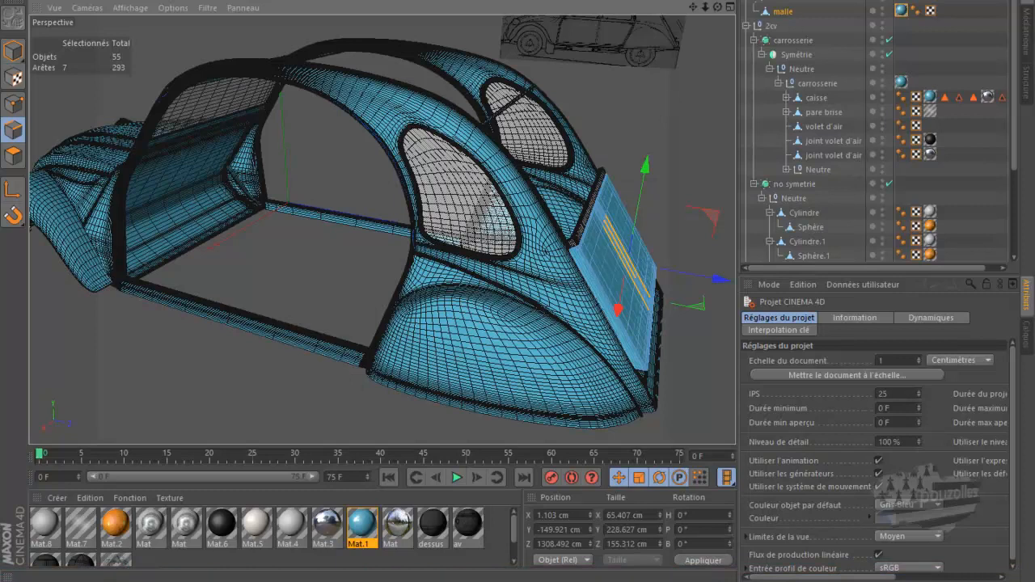
pyautogui.click(959, 0)
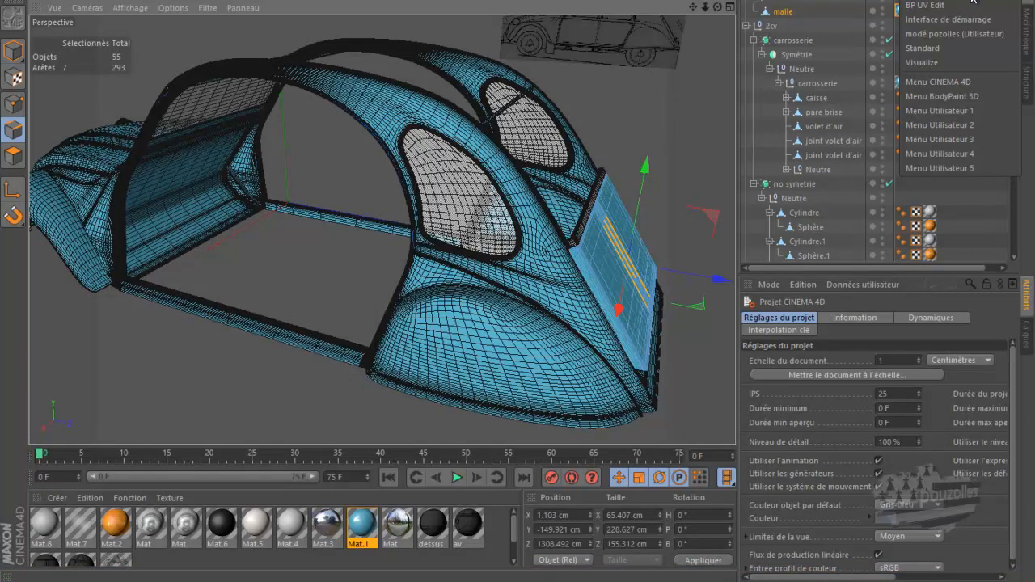
pyautogui.click(959, 34)
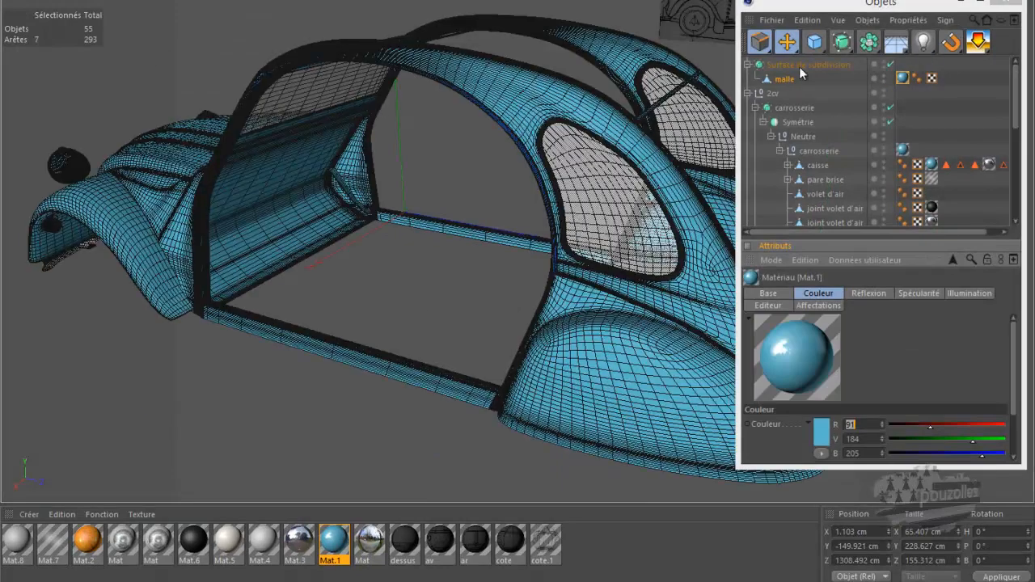
# Disable the trunk lid's subdivision surface, take the malle object out of it and delete the subdivision surface
pyautogui.keyDown('alt'); pyautogui.moveTo(472, 273); pyautogui.dragTo(508, 260); pyautogui.keyUp('alt')
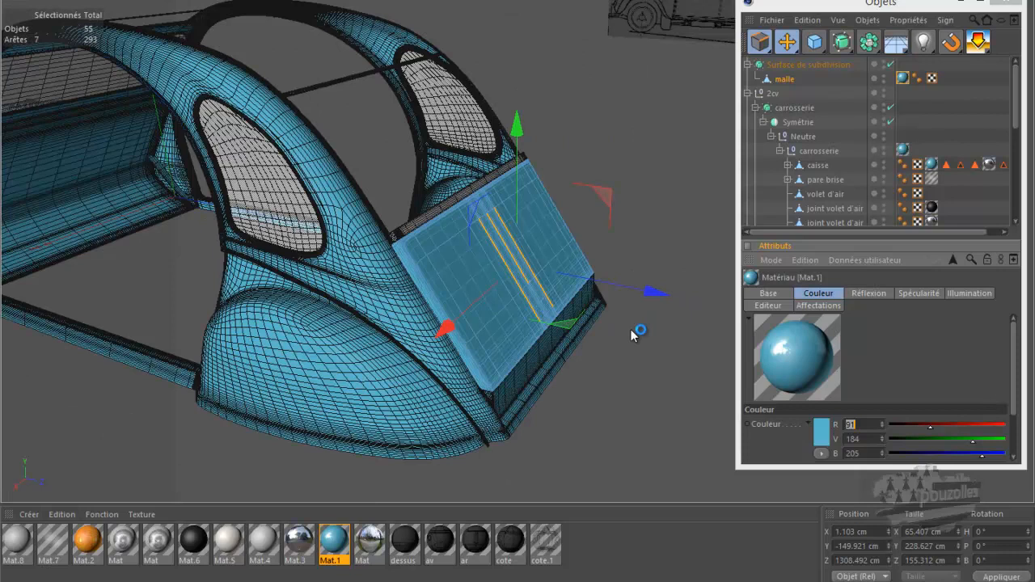
pyautogui.click(890, 64)
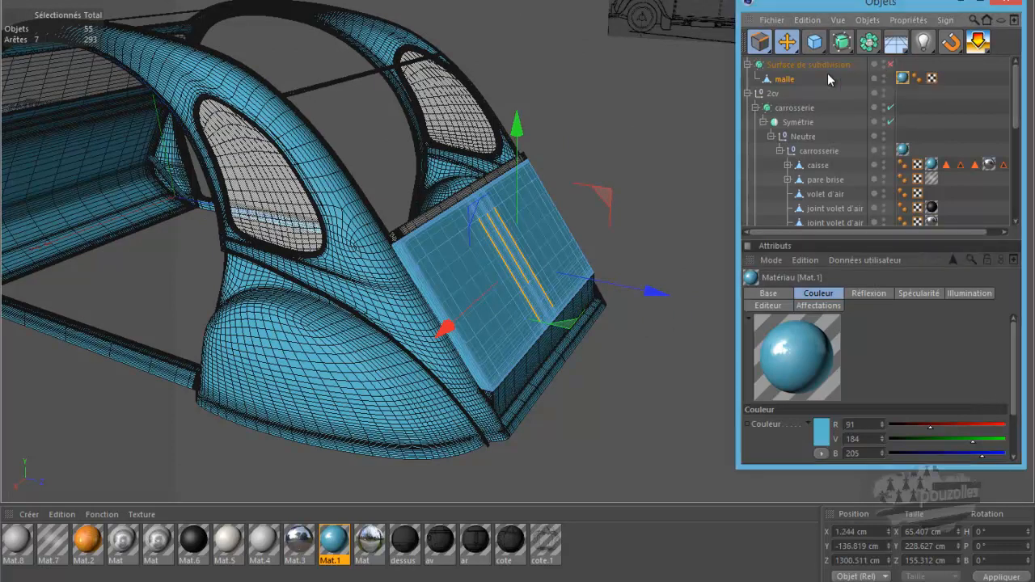
pyautogui.moveTo(785, 82); pyautogui.dragTo(785, 66)
pyautogui.click(781, 80)
pyautogui.press('Delete')
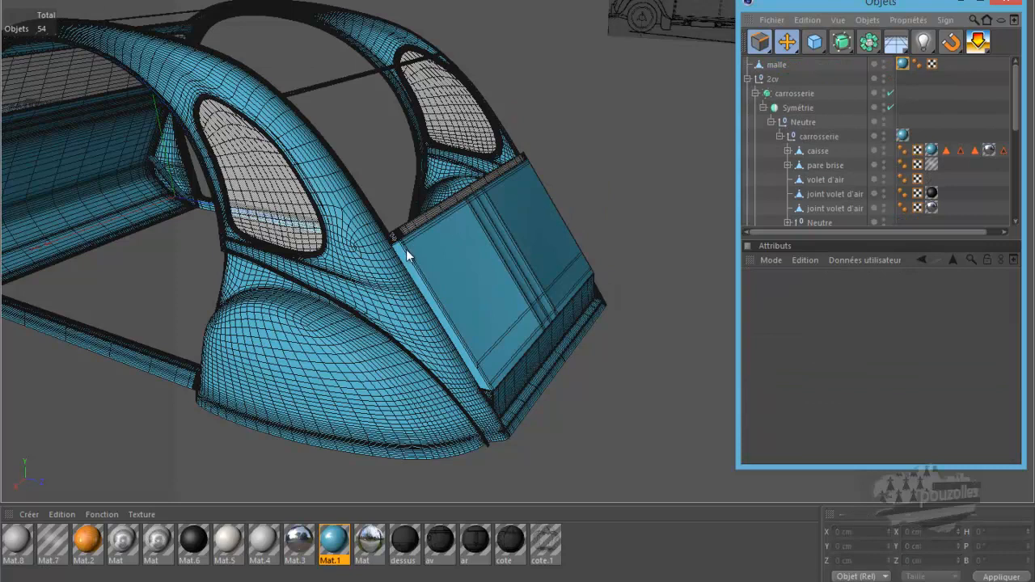
# Render the view on the unsmoothed trunk lid, continuing past the missing textures
pyautogui.scroll(2, 403, 248)
pyautogui.scroll(3, 404, 250)
pyautogui.scroll(2, 403, 250)
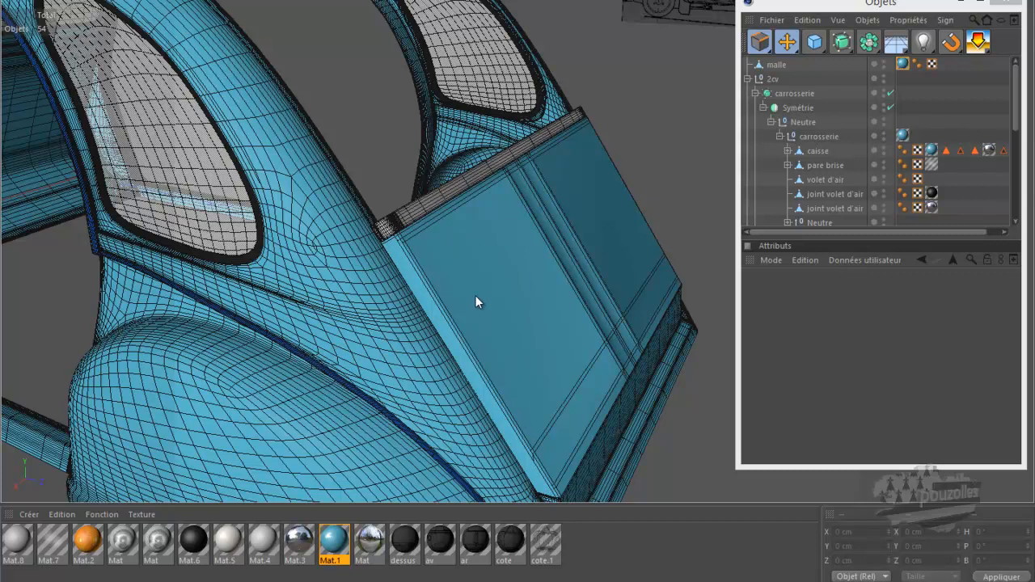
pyautogui.hotkey('ctrl', 'r')
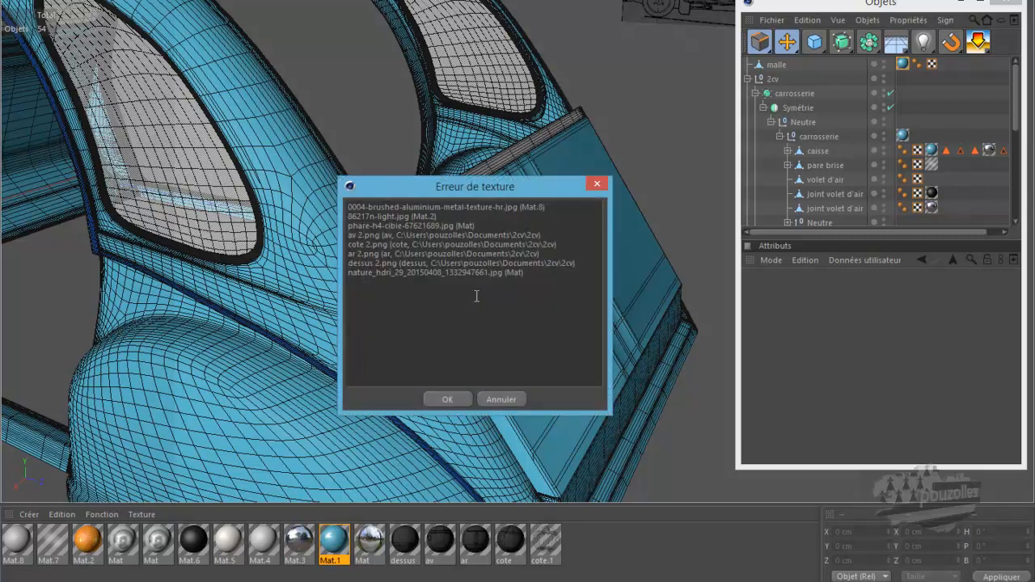
pyautogui.click(446, 399)
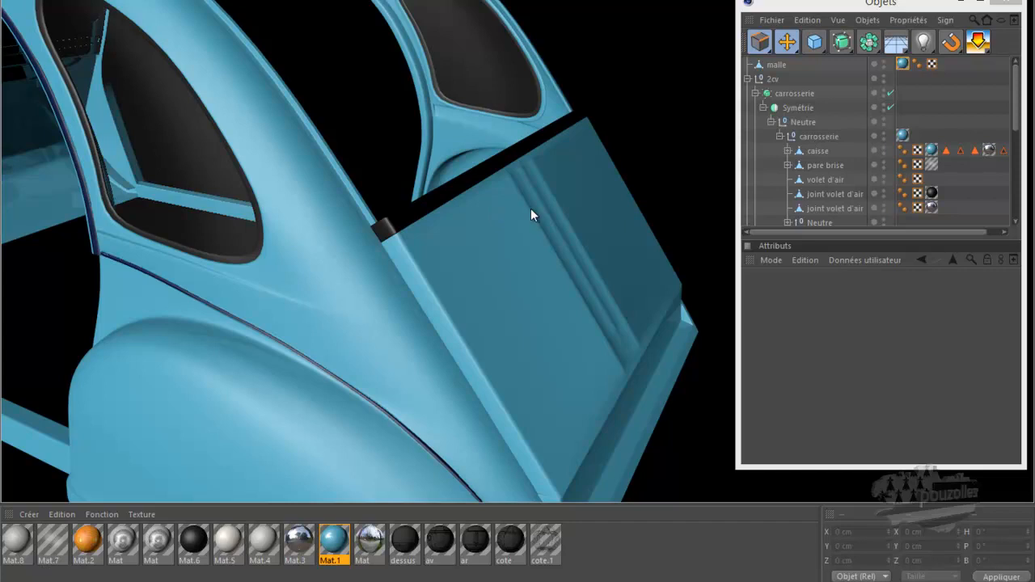
# Open the Luminescence channel of the Mat material assigned to the environment sphere
pyautogui.scroll(-10, 850, 111)
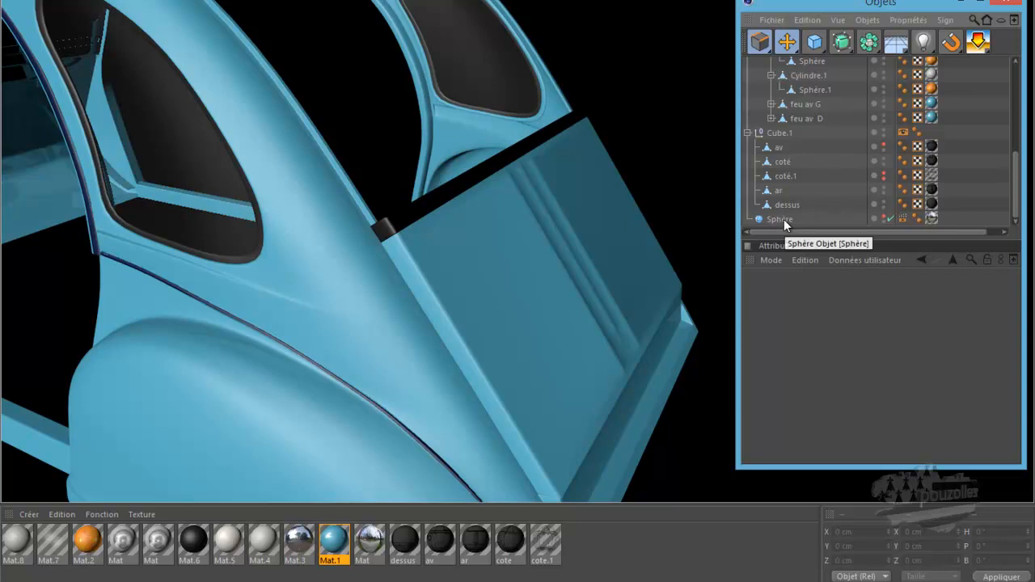
pyautogui.click(372, 548)
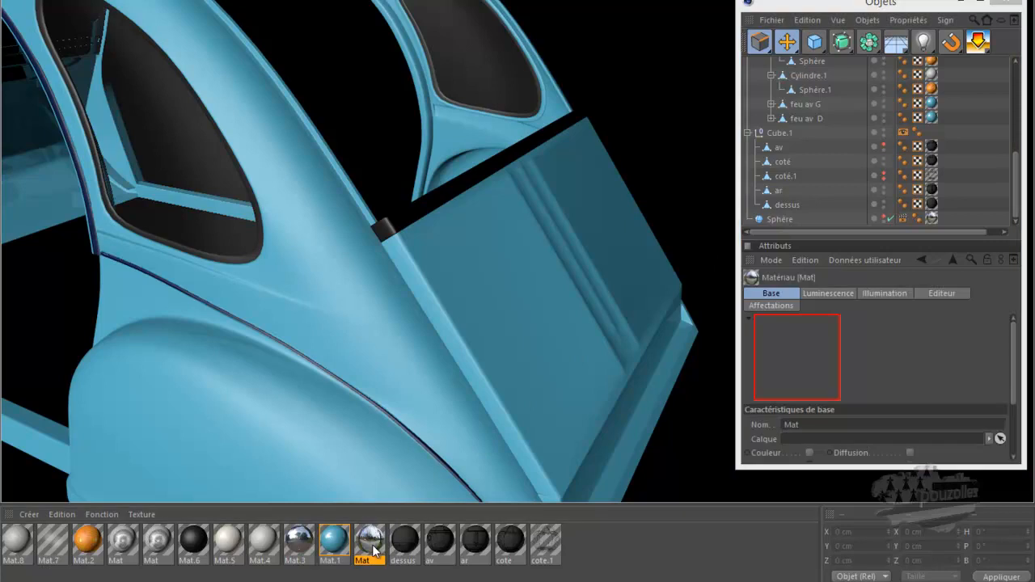
pyautogui.doubleClick(370, 544)
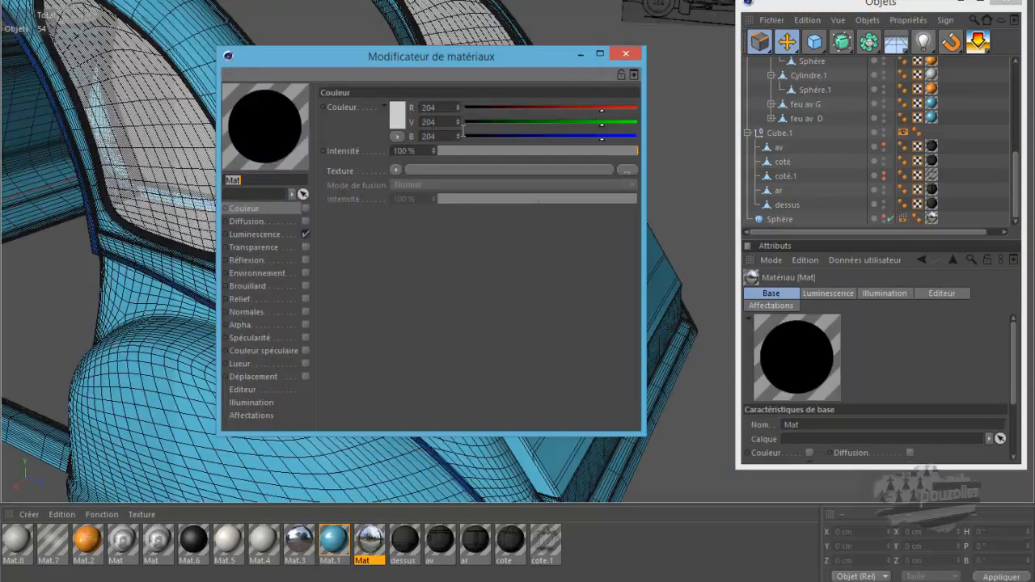
pyautogui.click(257, 234)
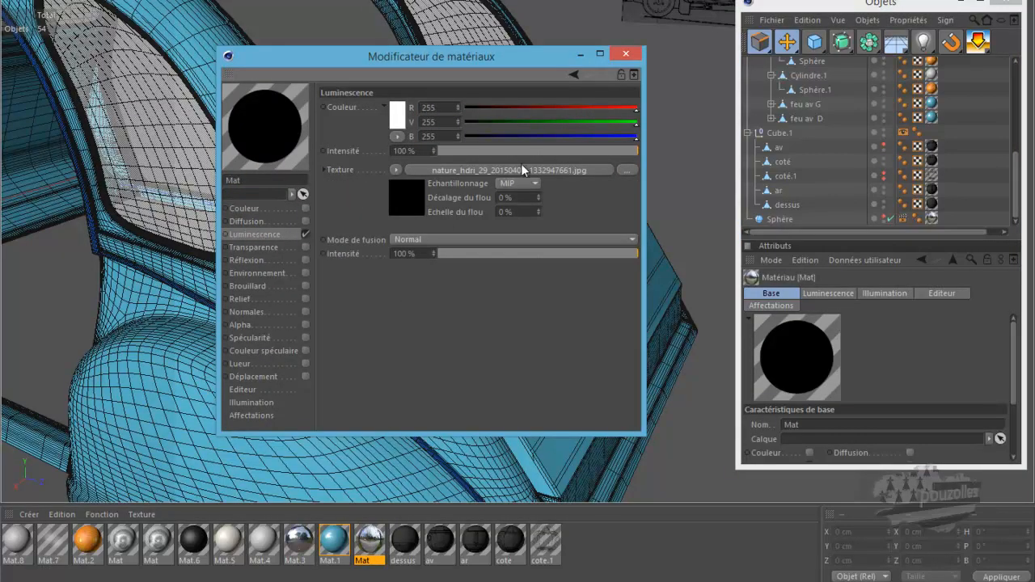
# Load HDRI 30 from Documents > 2cv tuto > 2cv > tex as the luminescence texture, copy it into the project and re-render the view
pyautogui.click(621, 170)
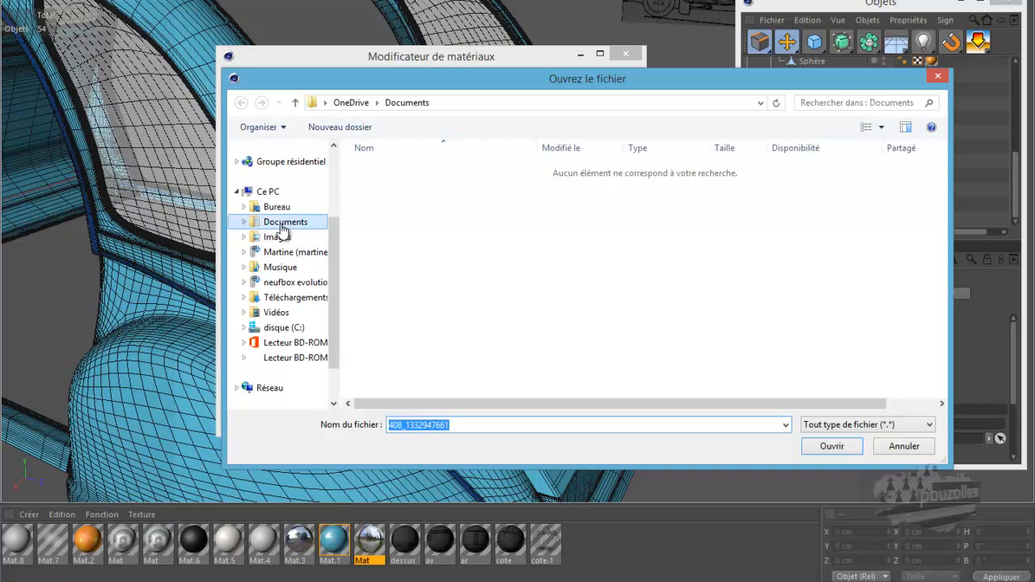
pyautogui.click(283, 223)
pyautogui.doubleClick(385, 186)
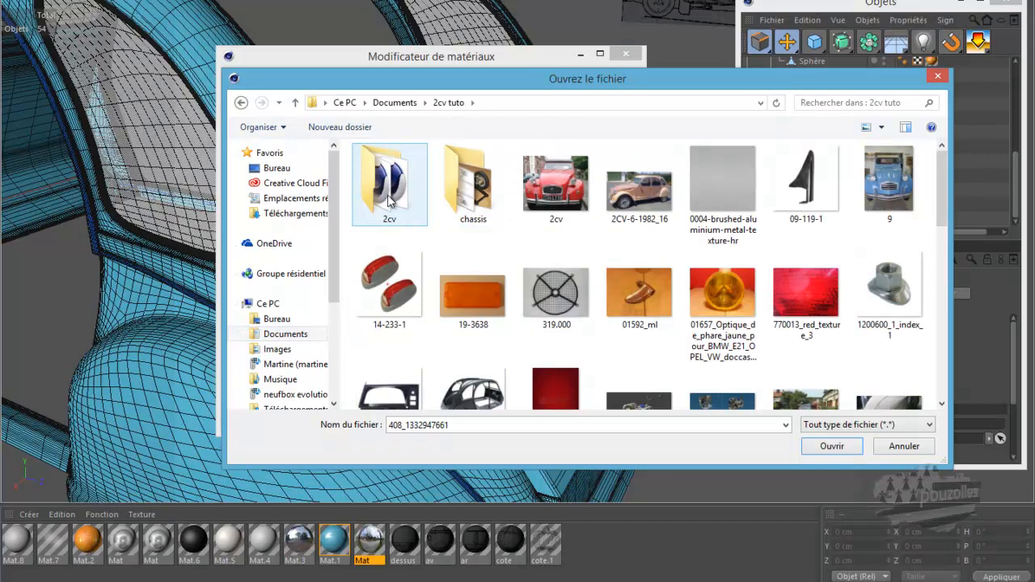
pyautogui.doubleClick(389, 202)
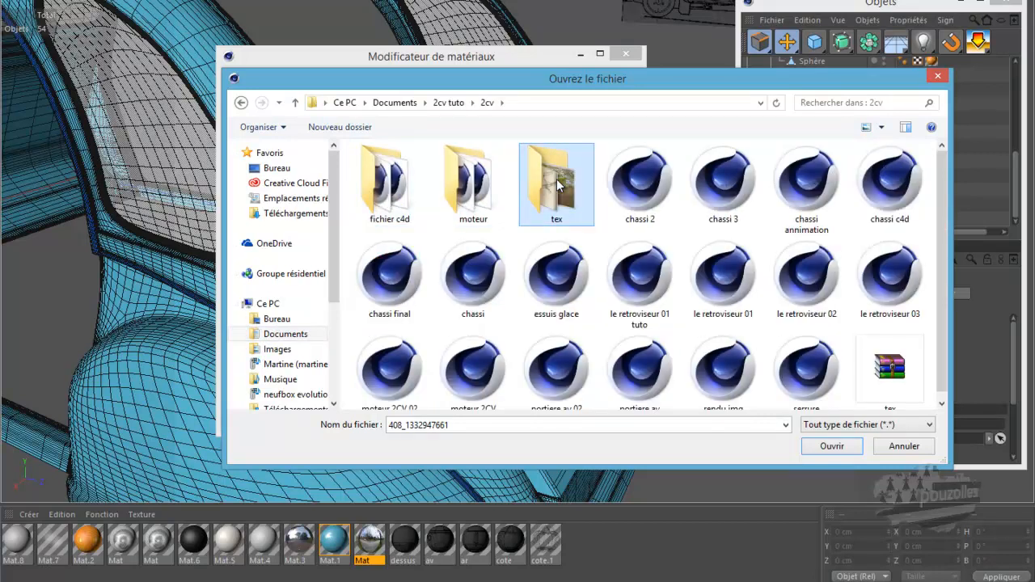
pyautogui.doubleClick(557, 181)
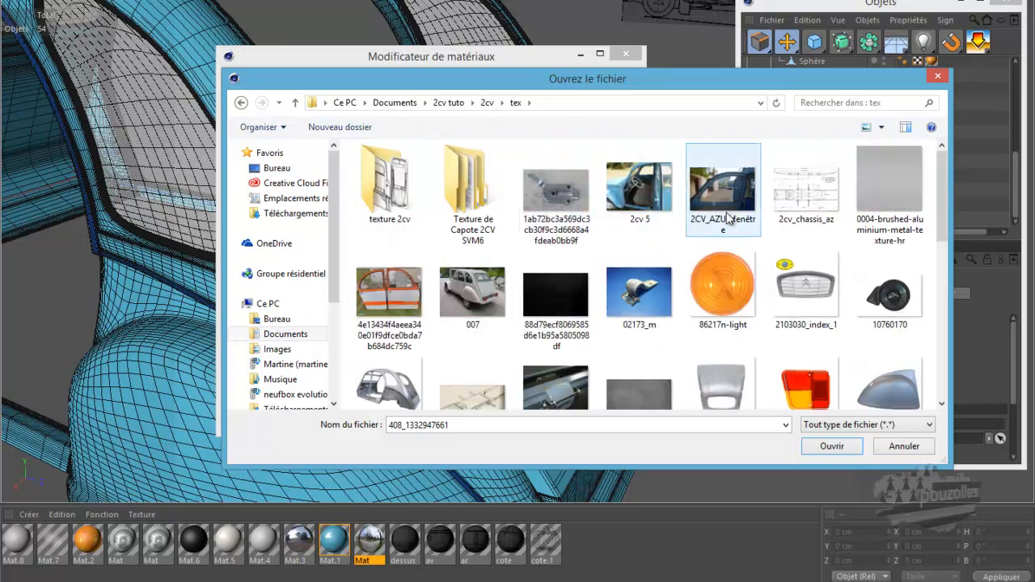
pyautogui.scroll(-5, 726, 217)
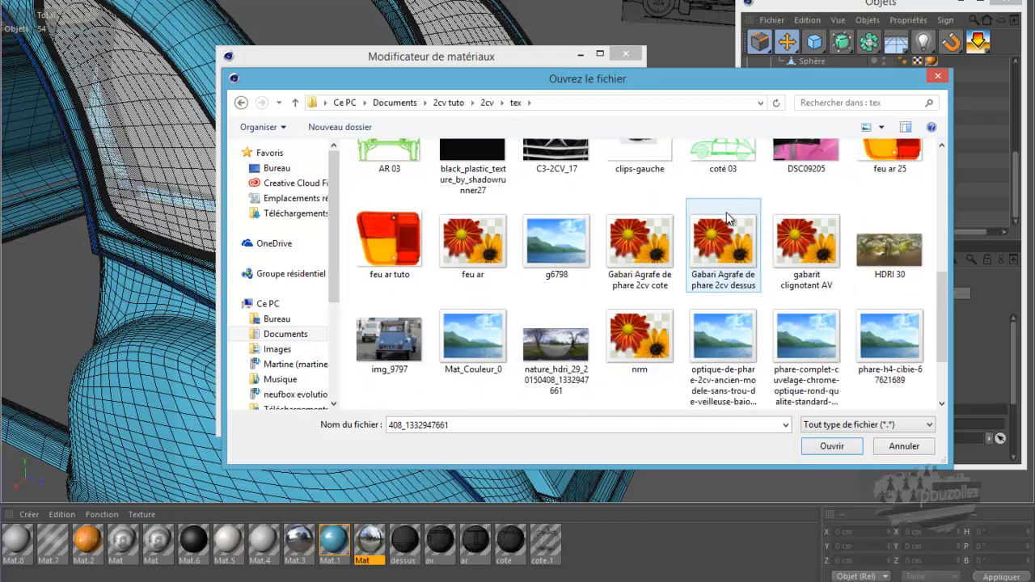
pyautogui.doubleClick(894, 248)
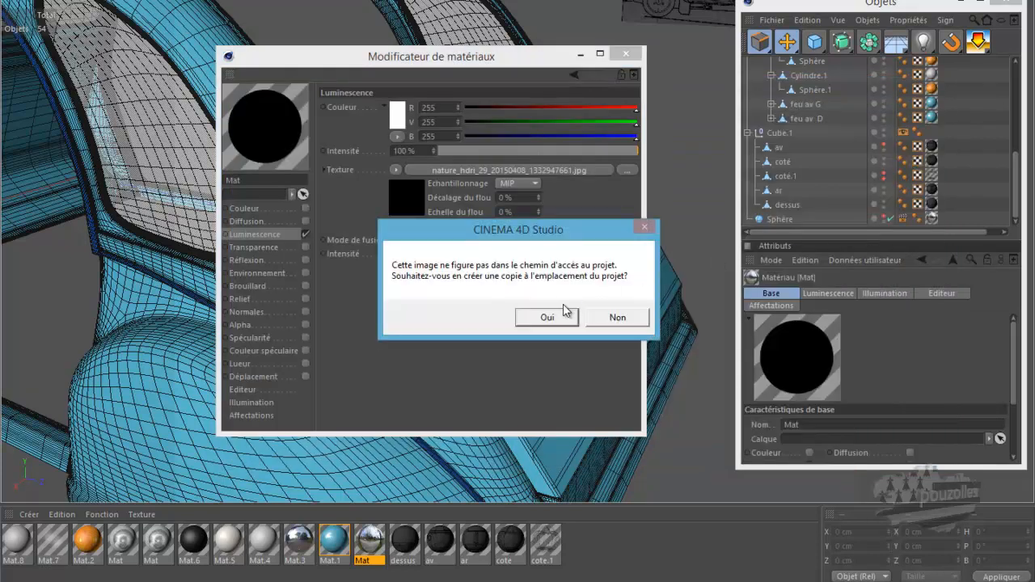
pyautogui.click(546, 317)
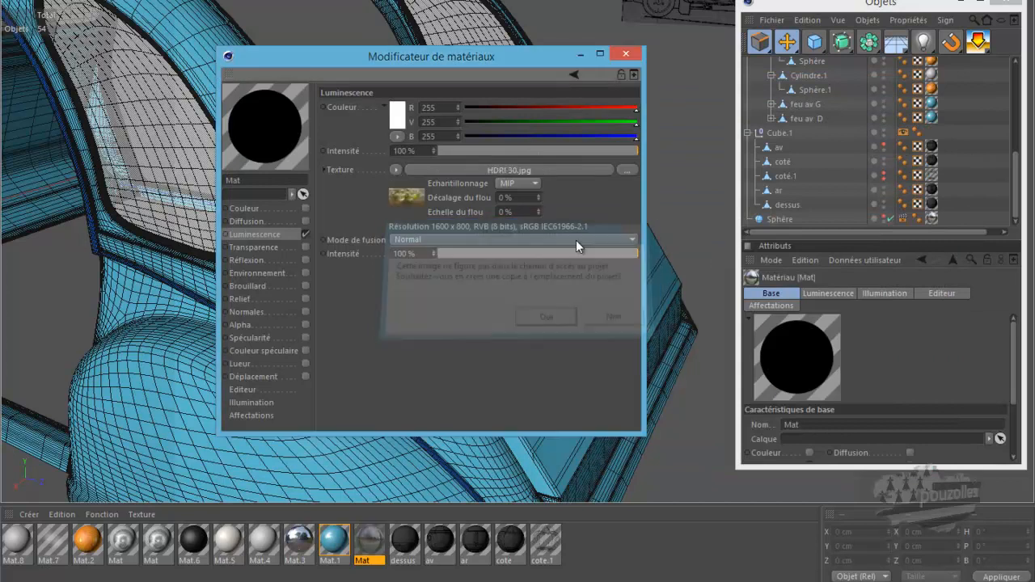
pyautogui.click(626, 55)
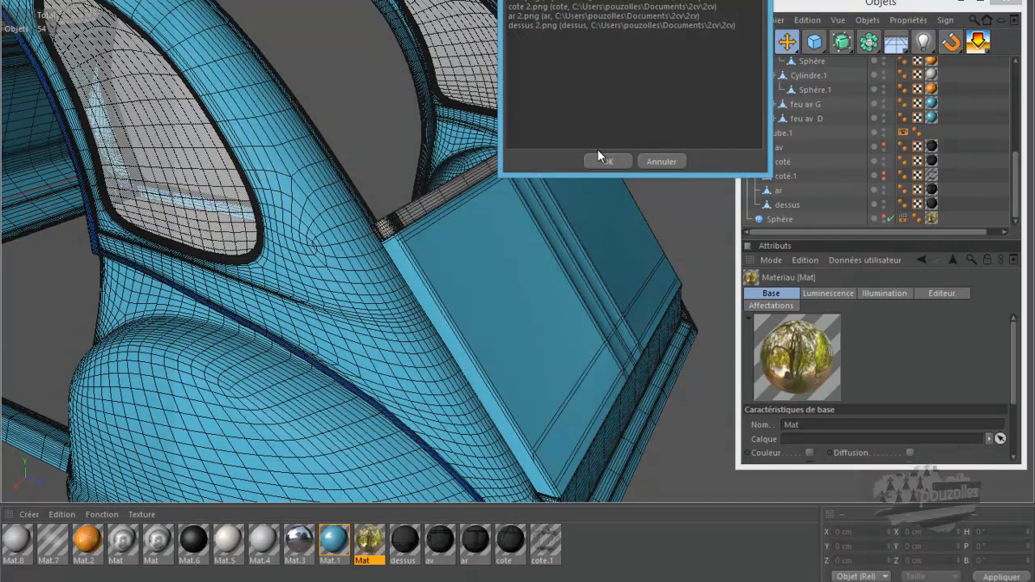
pyautogui.click(605, 160)
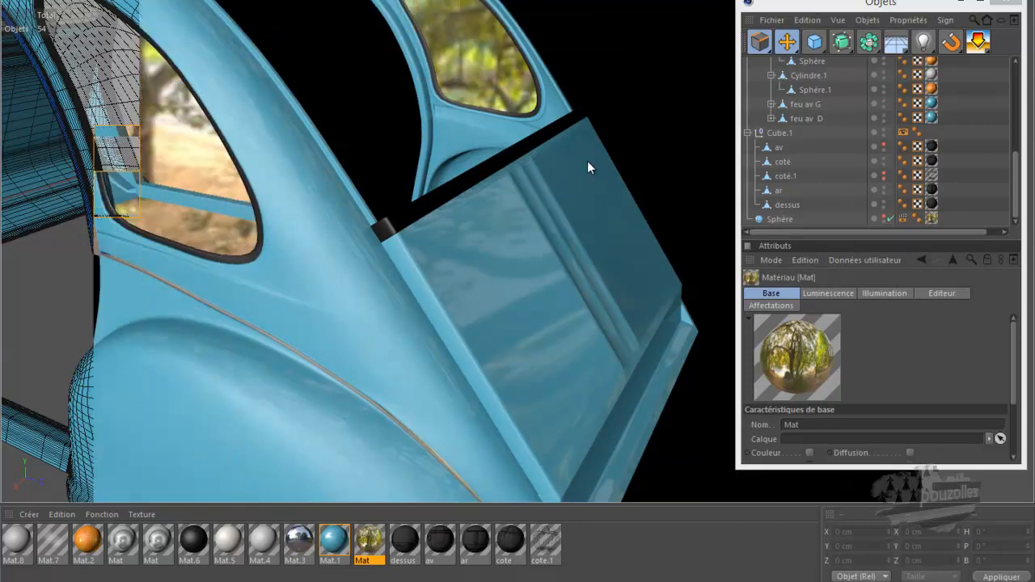
# Delete the malle object from the scene
pyautogui.scroll(10, 849, 142)
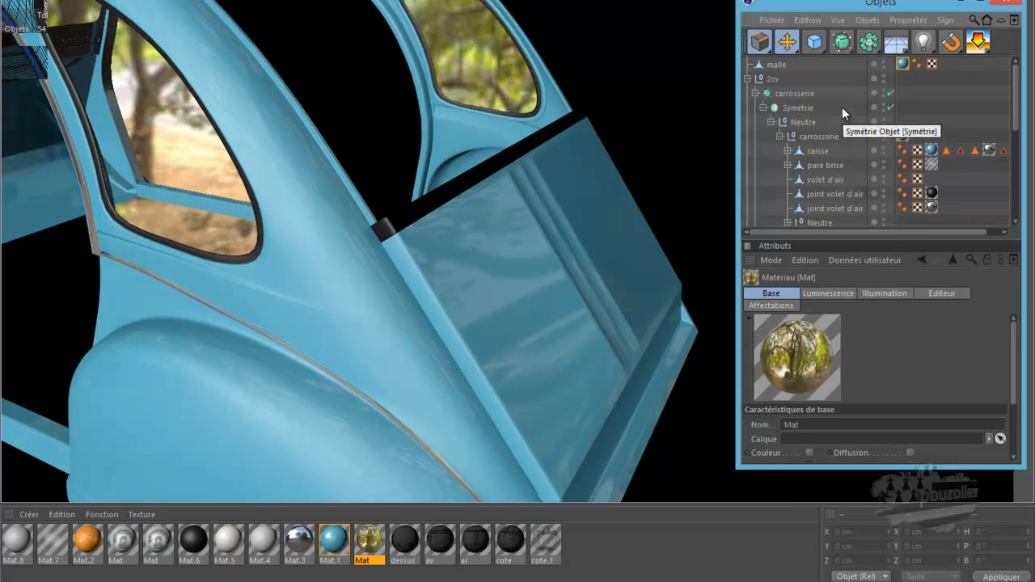
pyautogui.click(772, 65)
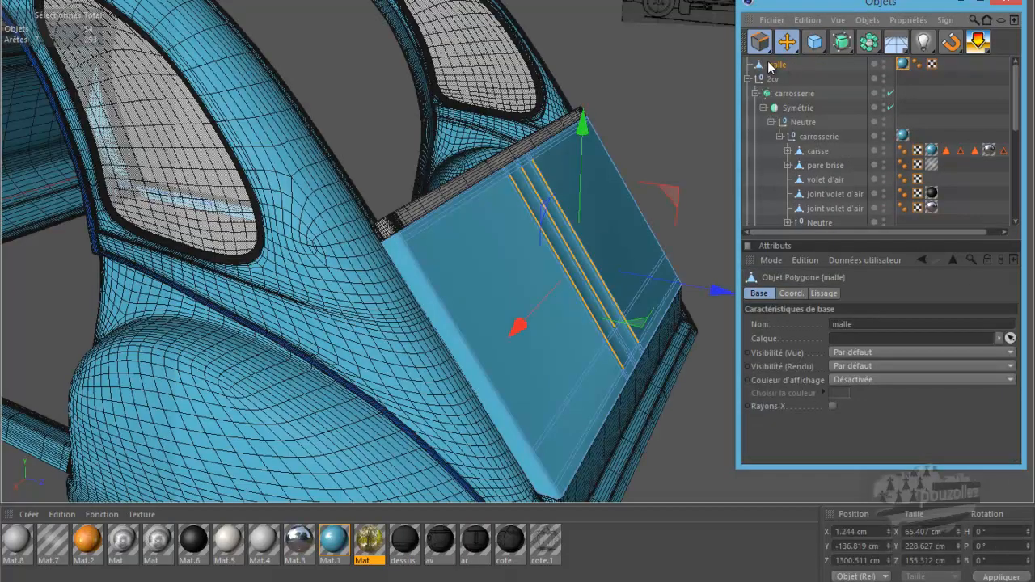
pyautogui.press('Delete')
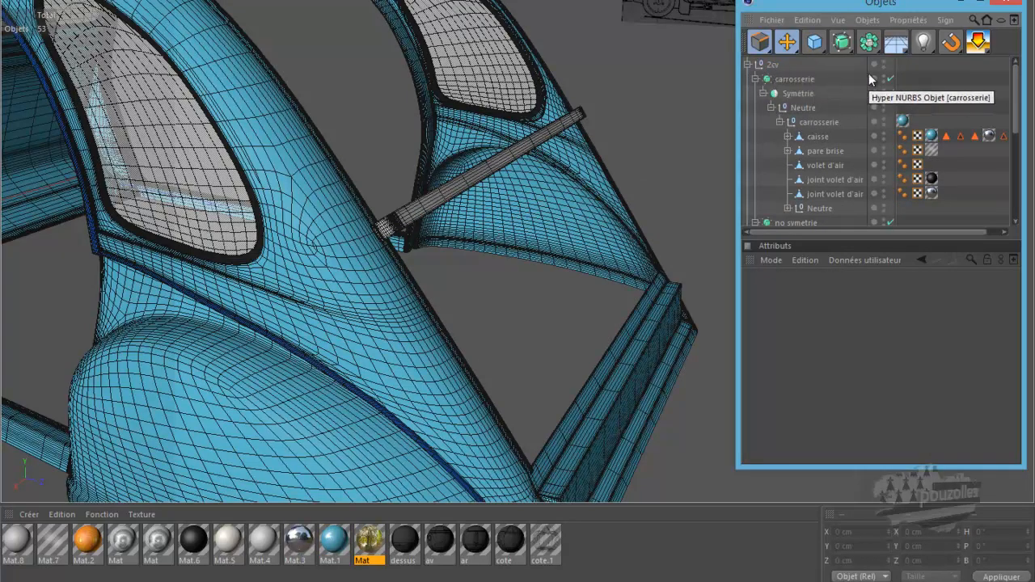
# Disable the carrosserie object's subdivision smoothing and switch from edge mode to model mode
pyautogui.click(889, 79)
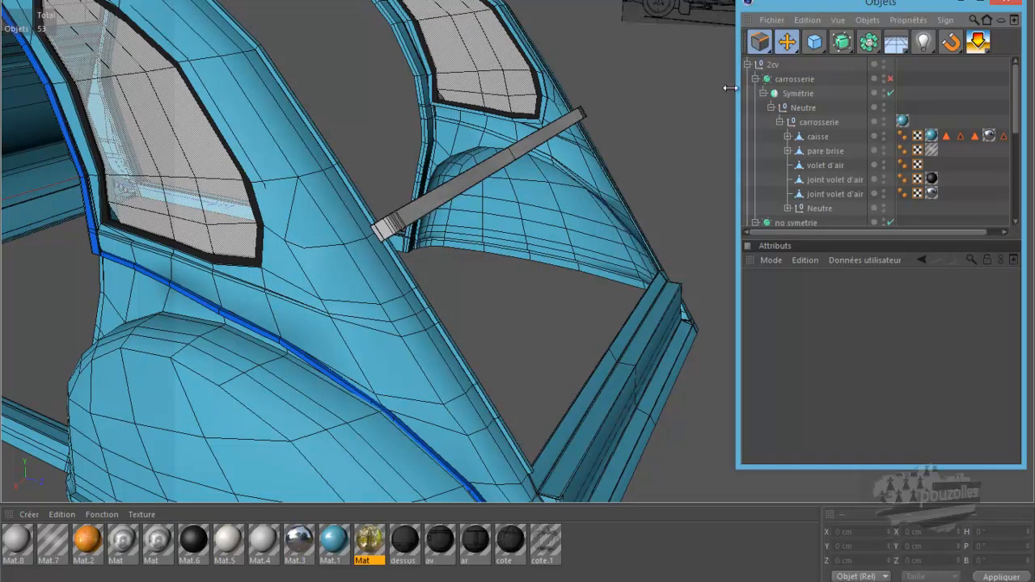
pyautogui.click(759, 43)
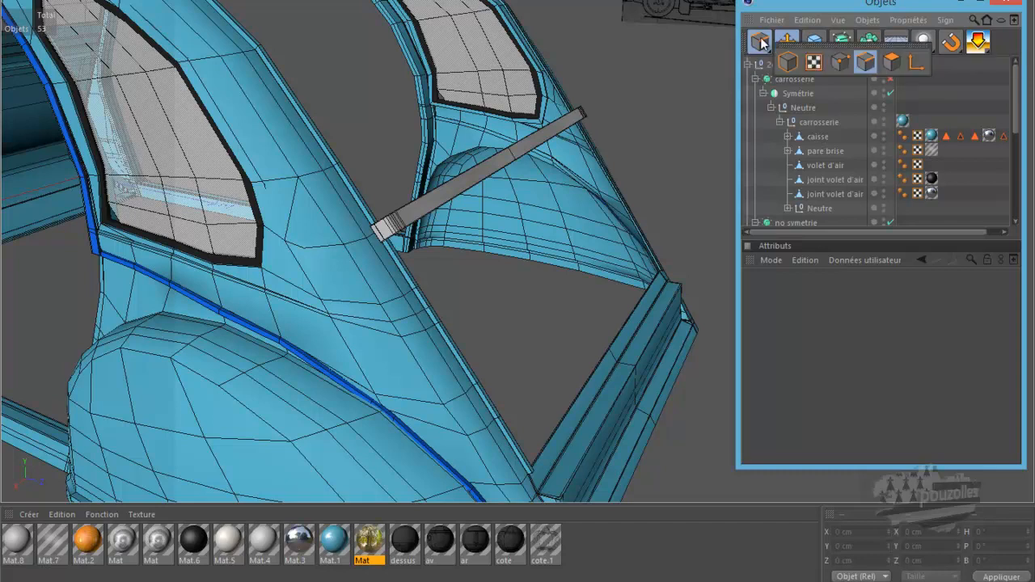
pyautogui.click(787, 62)
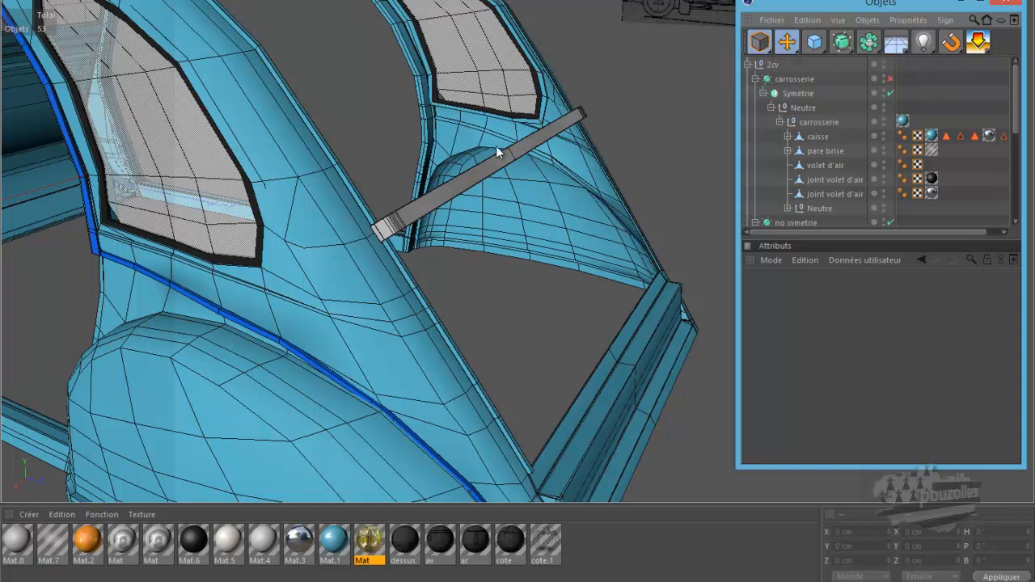
# Select the traverse ar cross member under caisse and isolate it from the rest of the car with MagicSolo
pyautogui.click(448, 189)
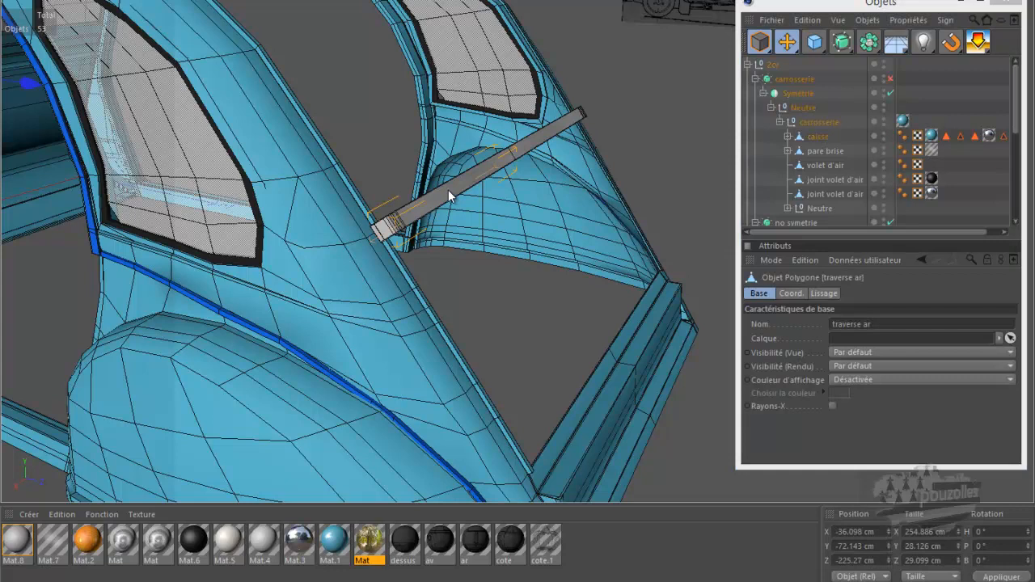
pyautogui.click(787, 137)
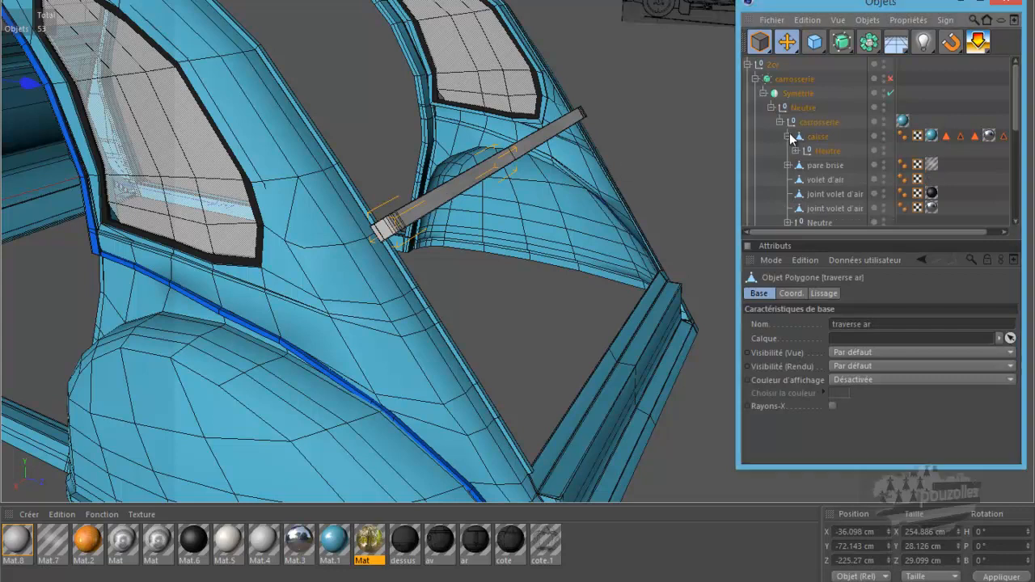
pyautogui.click(797, 151)
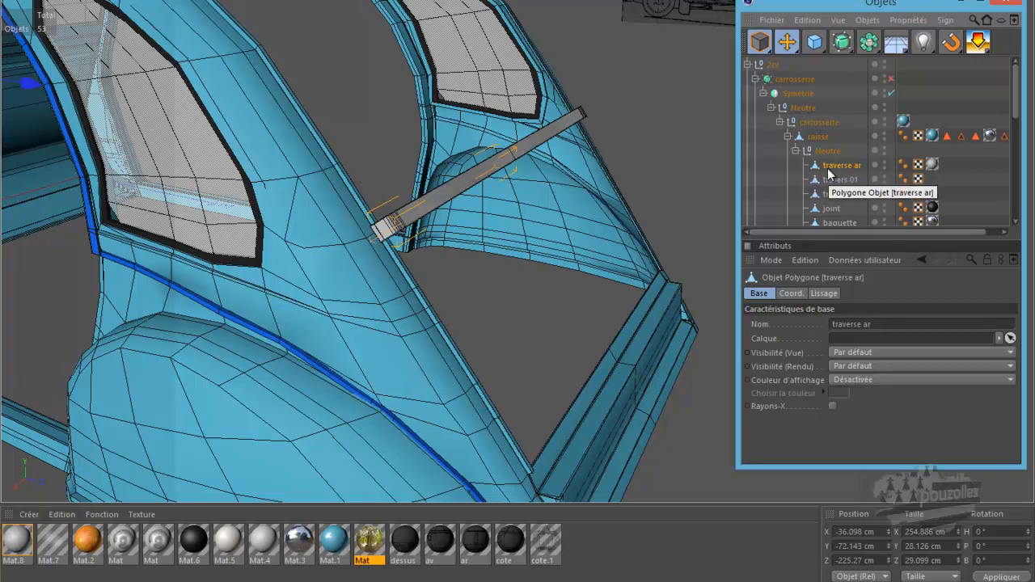
pyautogui.moveTo(980, 45); pyautogui.dragTo(894, 77)
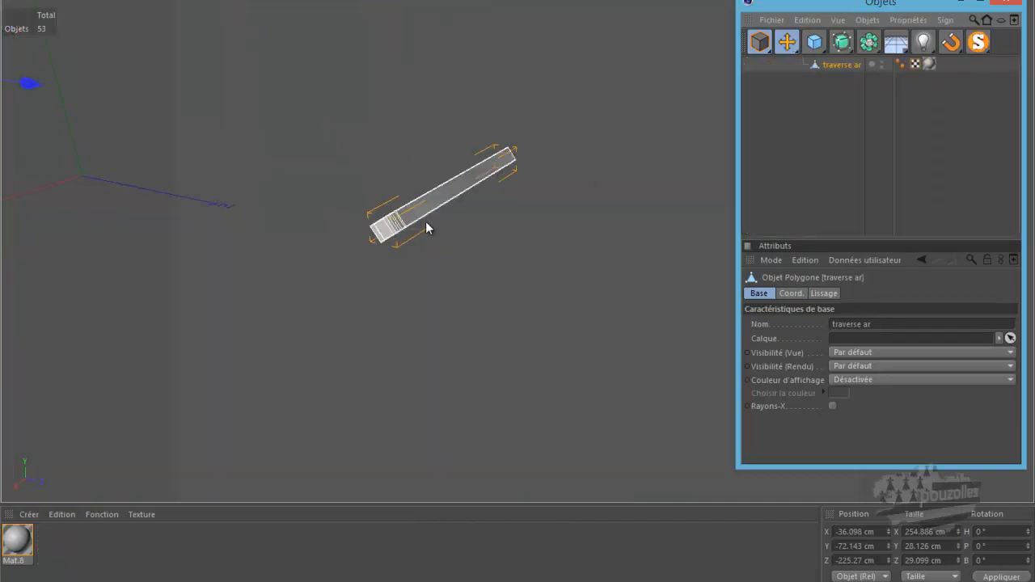
pyautogui.scroll(7, 422, 222)
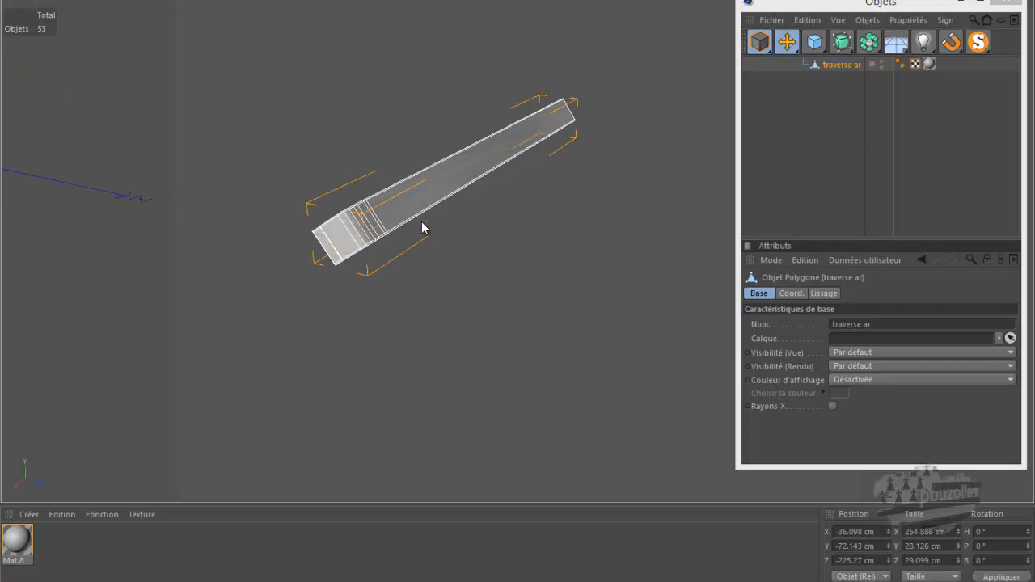
# Centre the axis of traverse ar with MagicCenter and delete its Mat.8 texture tag
pyautogui.scroll(-5, 552, 185)
pyautogui.scroll(-4, 555, 205)
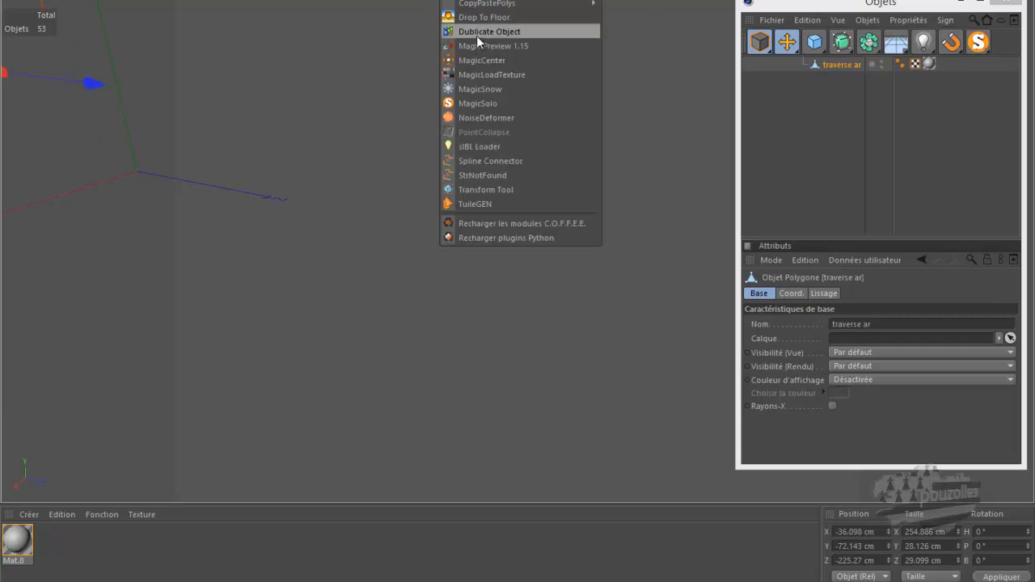
pyautogui.click(475, 55)
pyautogui.scroll(3, 518, 178)
pyautogui.scroll(4, 518, 178)
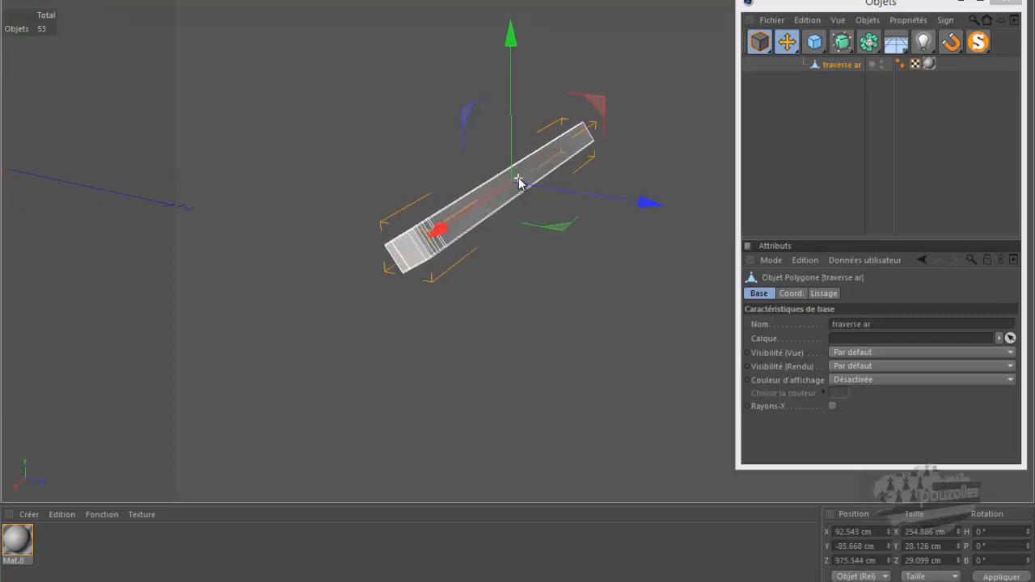
pyautogui.scroll(1, 519, 177)
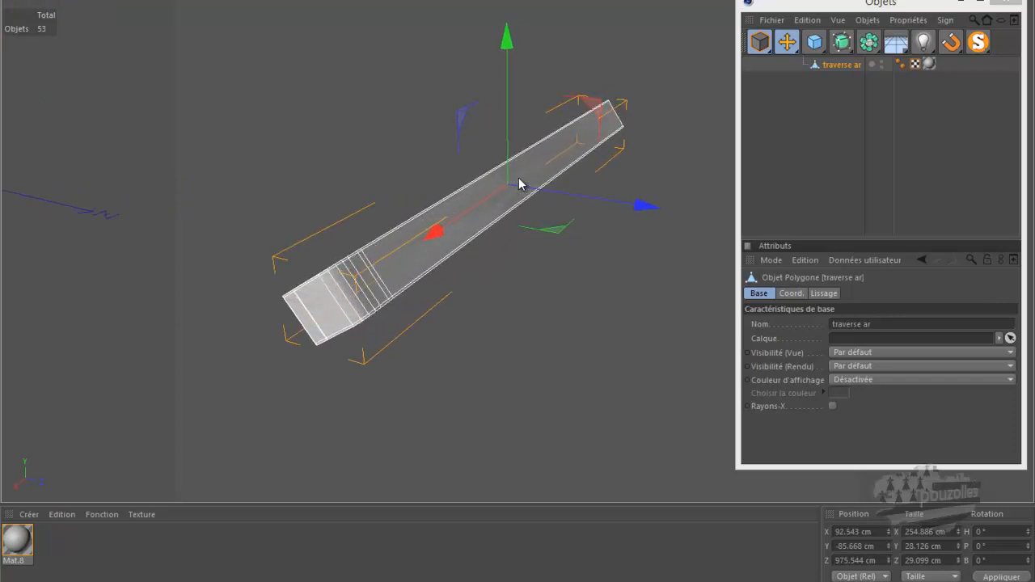
pyautogui.scroll(1, 518, 178)
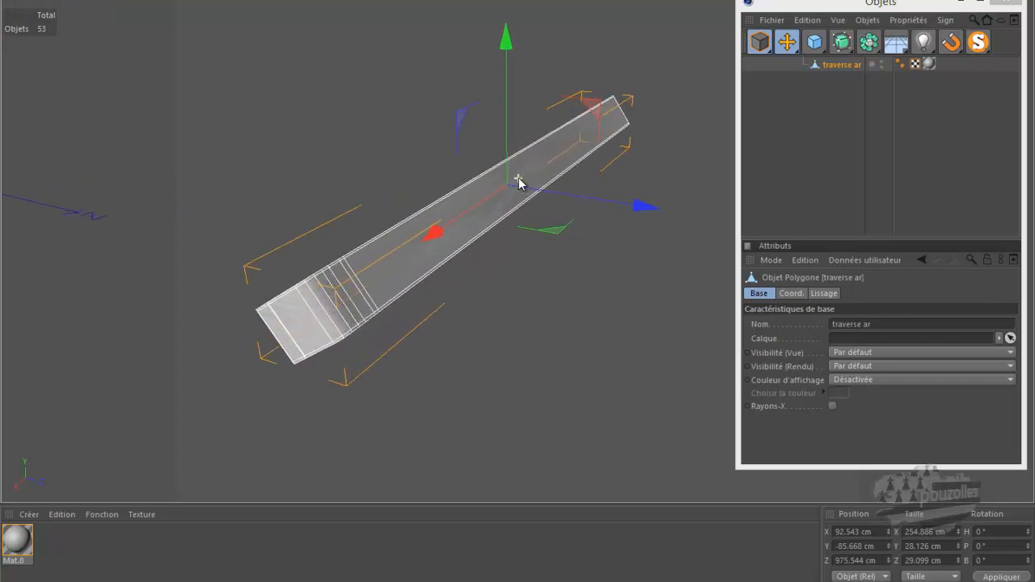
pyautogui.click(929, 65)
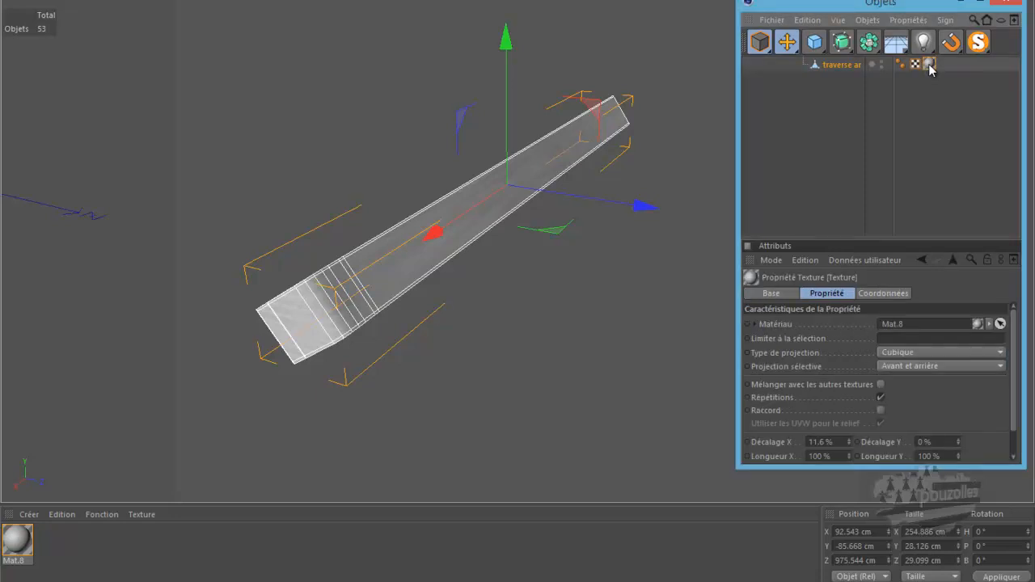
pyautogui.press('Delete')
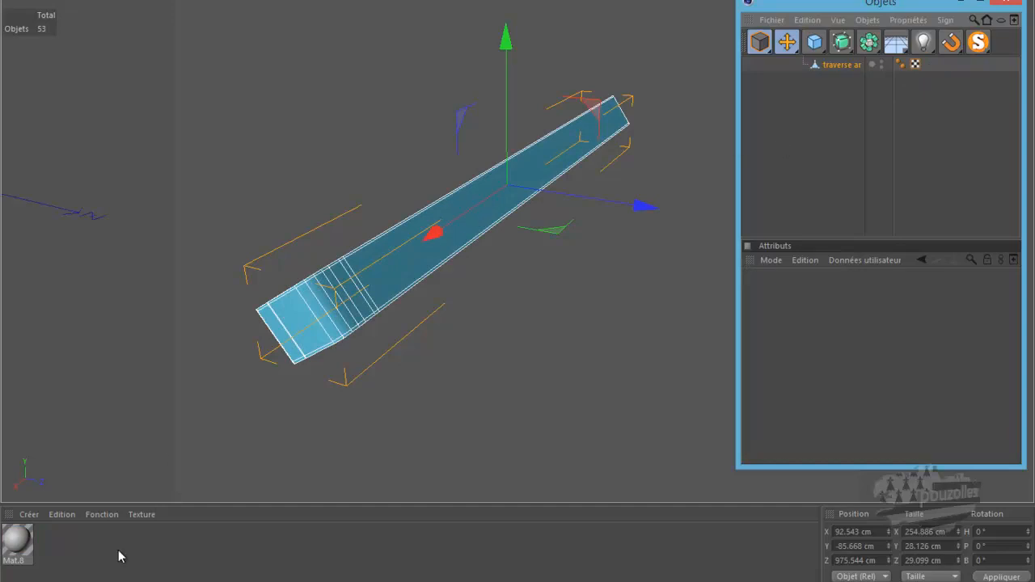
# Browse from the fichier c4d folder to its parent 2cv folder in File Explorer and return to CINEMA 4D
pyautogui.click(46, 574)
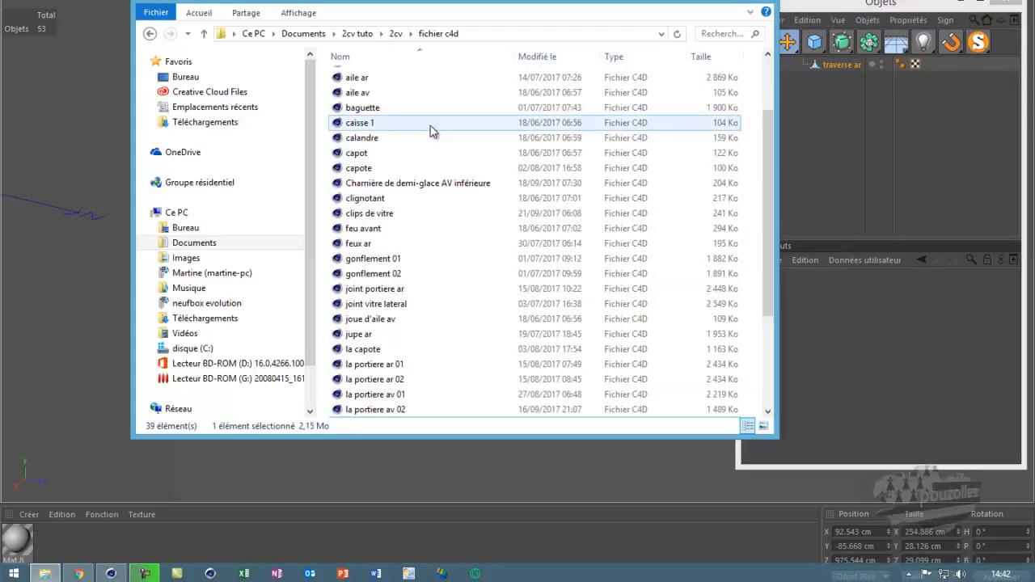
pyautogui.scroll(6, 407, 109)
pyautogui.click(397, 34)
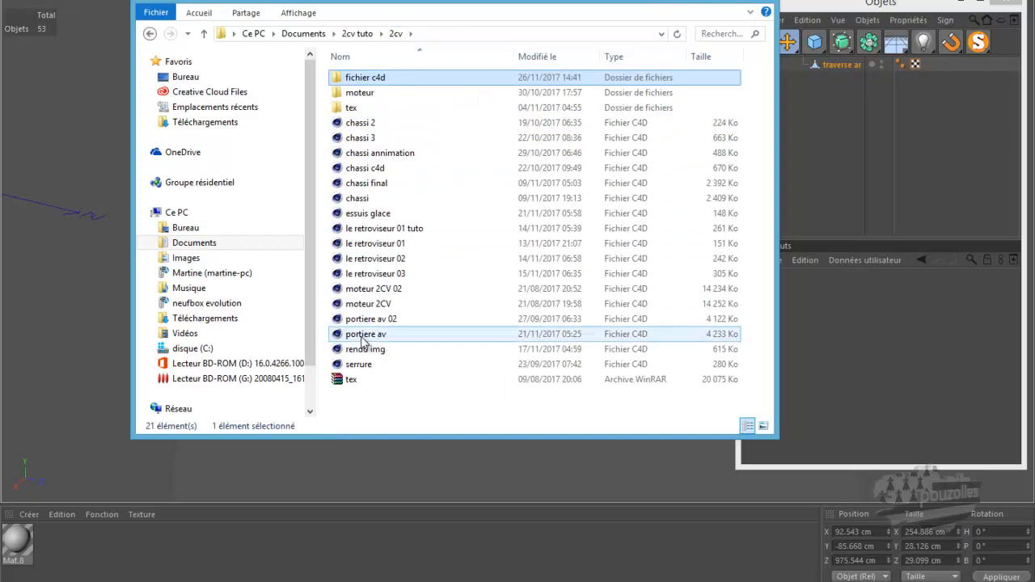
pyautogui.click(715, 1)
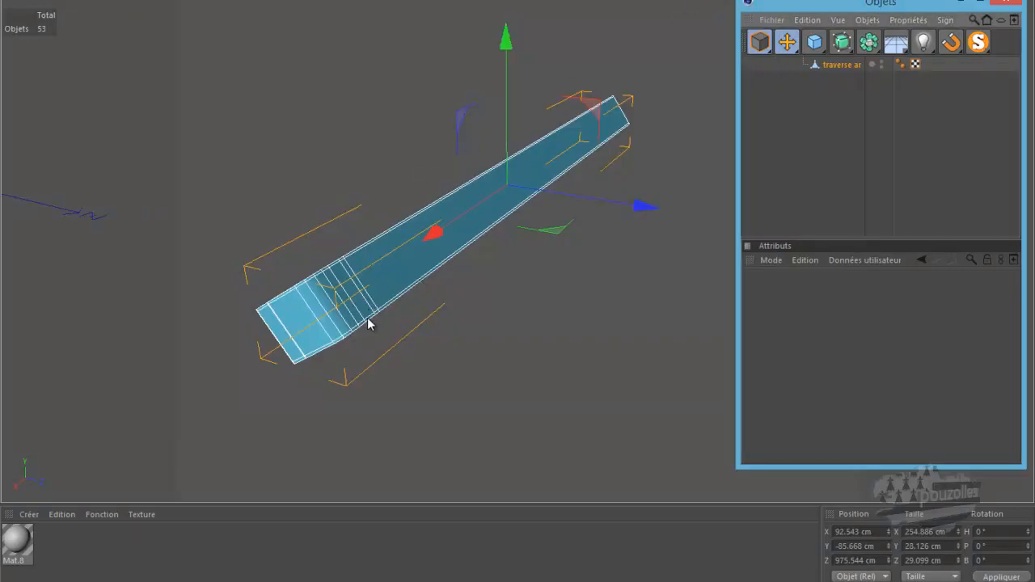
# In edge mode, select the cross member's outer lower edges from the long straight edge around the bend towards its stepped end
pyautogui.scroll(3, 368, 322)
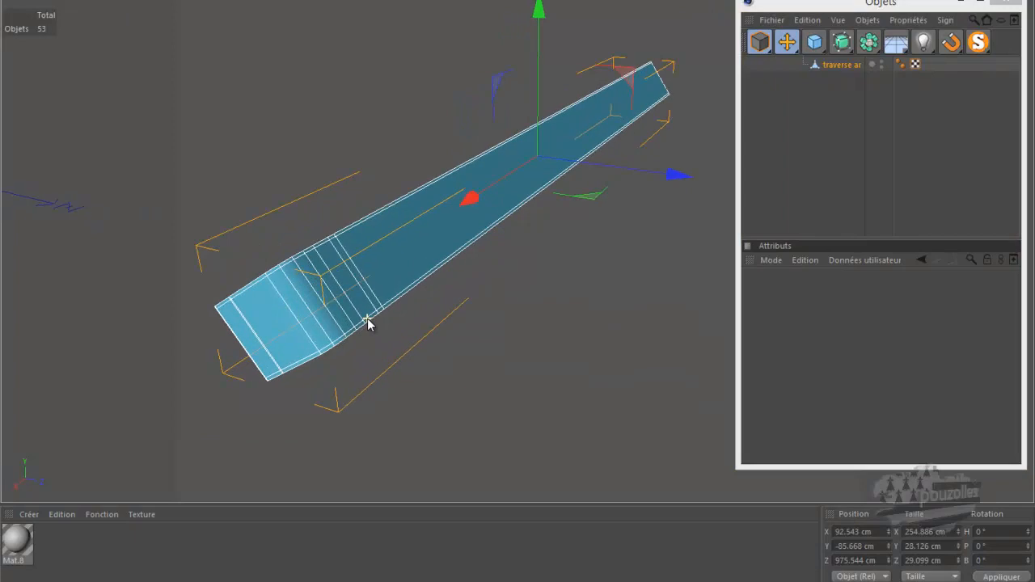
pyautogui.scroll(5, 368, 322)
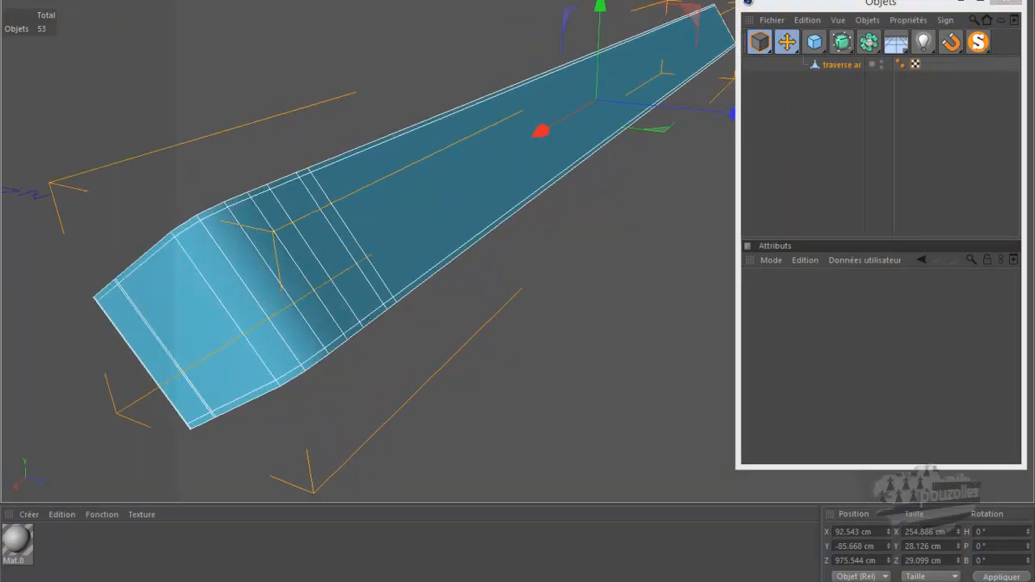
pyautogui.moveTo(516, 245); pyautogui.dragTo(518, 263)
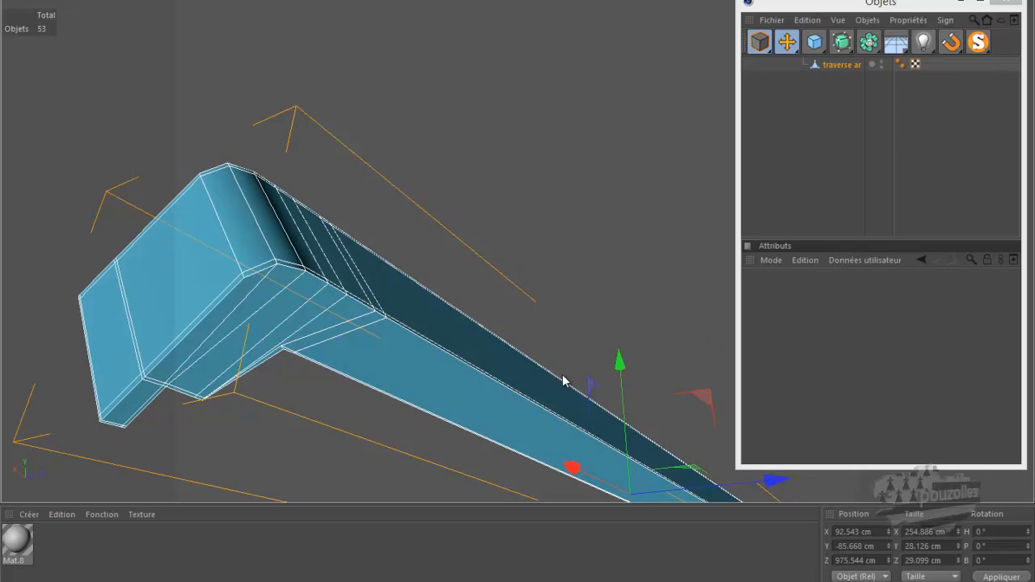
pyautogui.moveTo(764, 42); pyautogui.dragTo(866, 62)
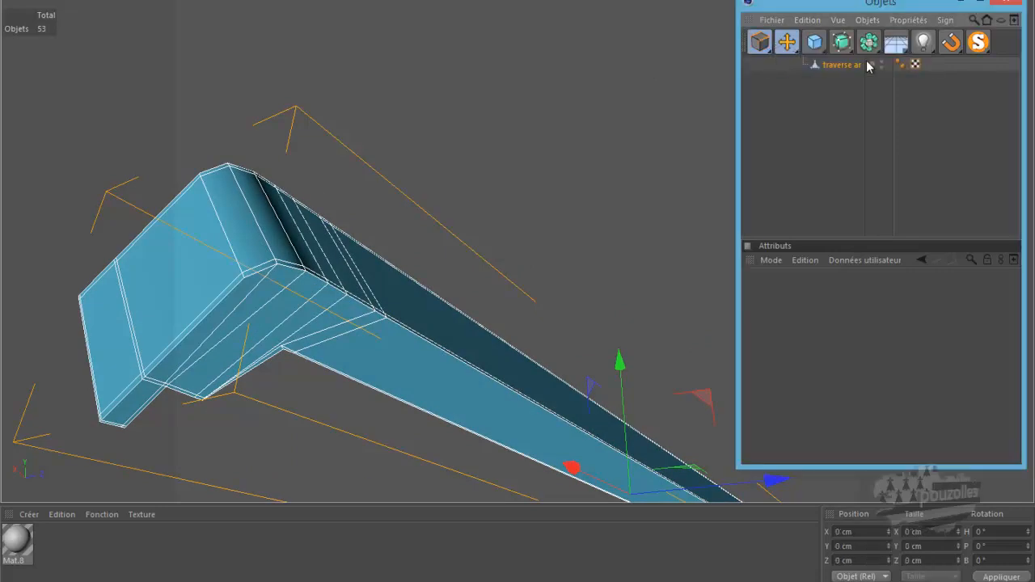
pyautogui.click(474, 367)
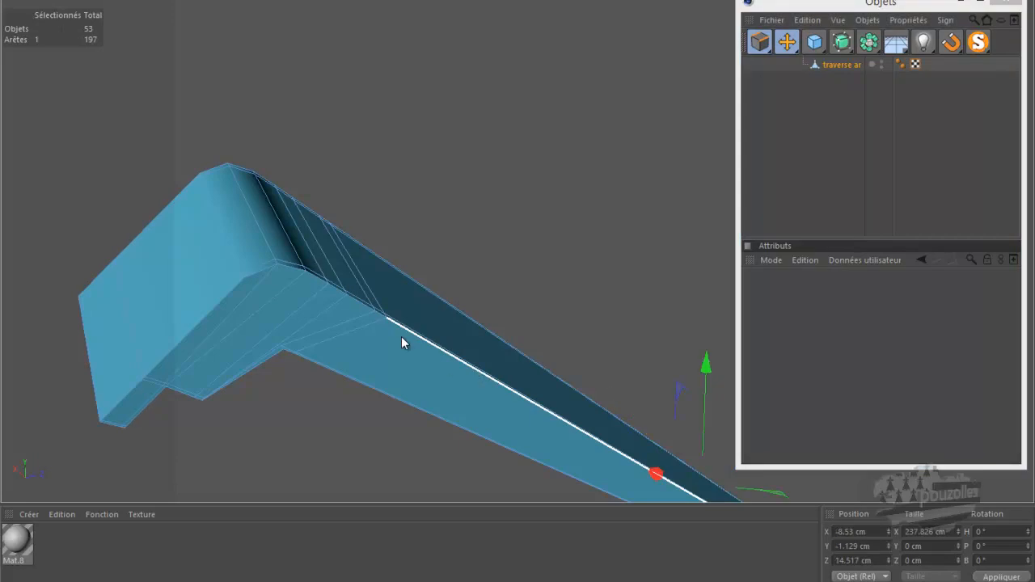
pyautogui.keyDown('shift'); pyautogui.click(377, 314); pyautogui.keyUp('shift')
pyautogui.keyDown('shift'); pyautogui.click(341, 291); pyautogui.keyUp('shift')
pyautogui.keyDown('shift'); pyautogui.click(320, 283); pyautogui.keyUp('shift')
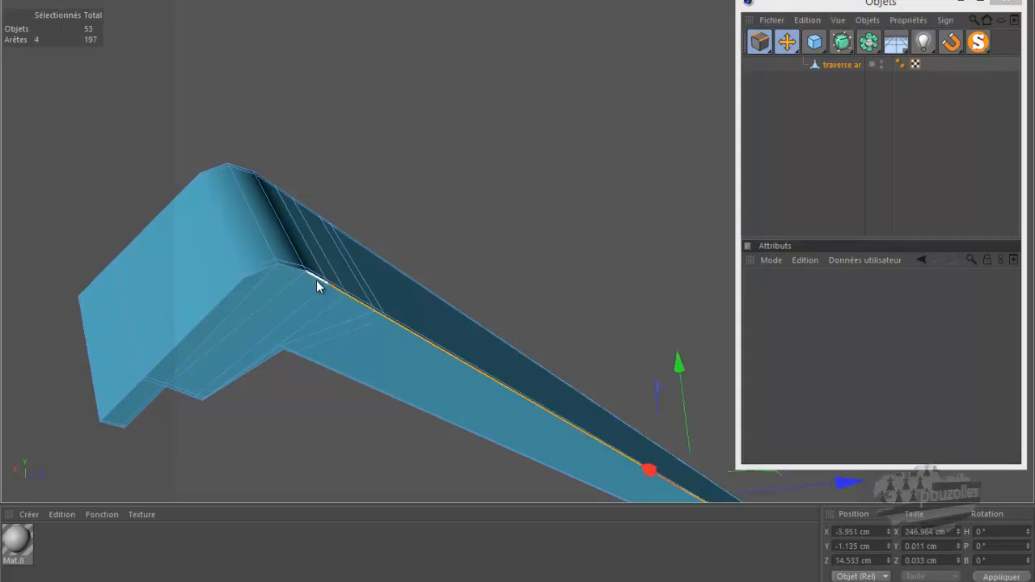
pyautogui.keyDown('shift'); pyautogui.click(314, 278); pyautogui.keyUp('shift')
pyautogui.keyDown('shift'); pyautogui.click(288, 270); pyautogui.keyUp('shift')
pyautogui.keyDown('shift'); pyautogui.click(265, 271); pyautogui.keyUp('shift')
pyautogui.keyDown('shift'); pyautogui.click(162, 359); pyautogui.keyUp('shift')
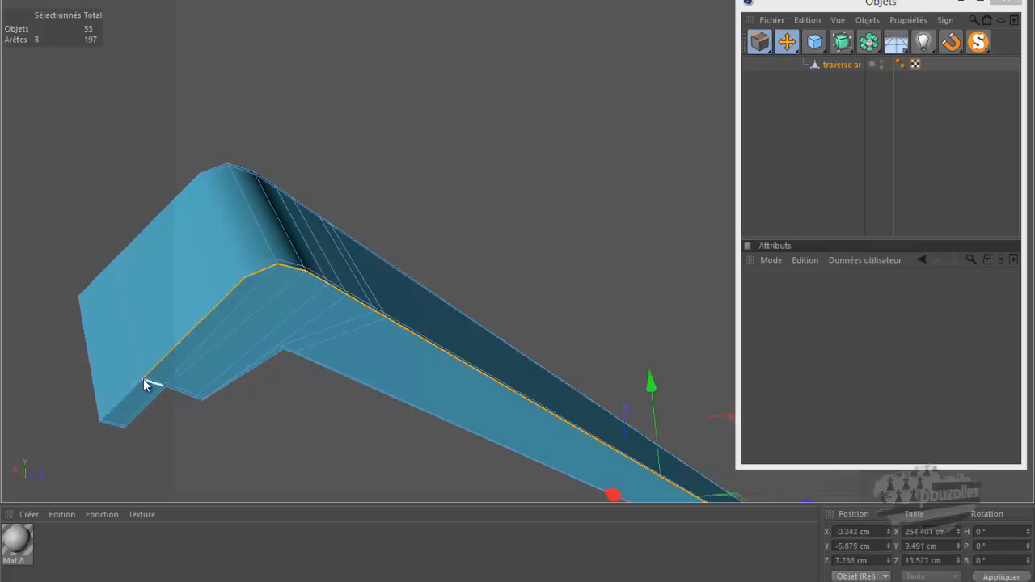
# Add the remaining short outer lower edges at the cross member's stepped end to complete the continuous 11-edge selection
pyautogui.keyDown('alt'); pyautogui.moveTo(127, 394); pyautogui.dragTo(154, 363, button='right'); pyautogui.keyUp('alt')
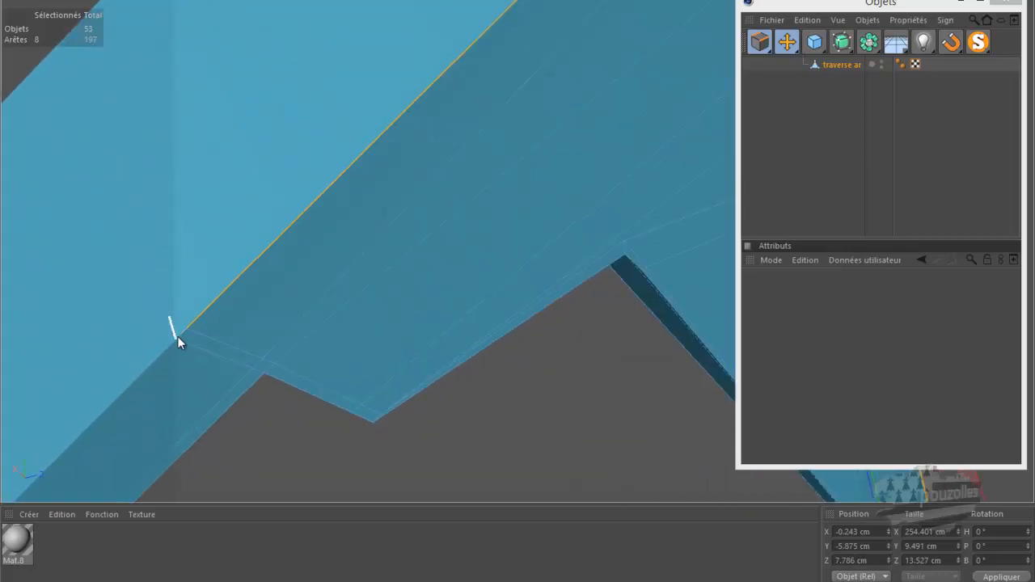
pyautogui.keyDown('shift'); pyautogui.click(183, 335); pyautogui.keyUp('shift')
pyautogui.keyDown('shift'); pyautogui.click(157, 358); pyautogui.keyUp('shift')
pyautogui.keyDown('alt'); pyautogui.moveTo(317, 295); pyautogui.dragTo(417, 301); pyautogui.keyUp('alt')
pyautogui.keyDown('alt'); pyautogui.moveTo(137, 443); pyautogui.dragTo(139, 438, button='right'); pyautogui.keyUp('alt')
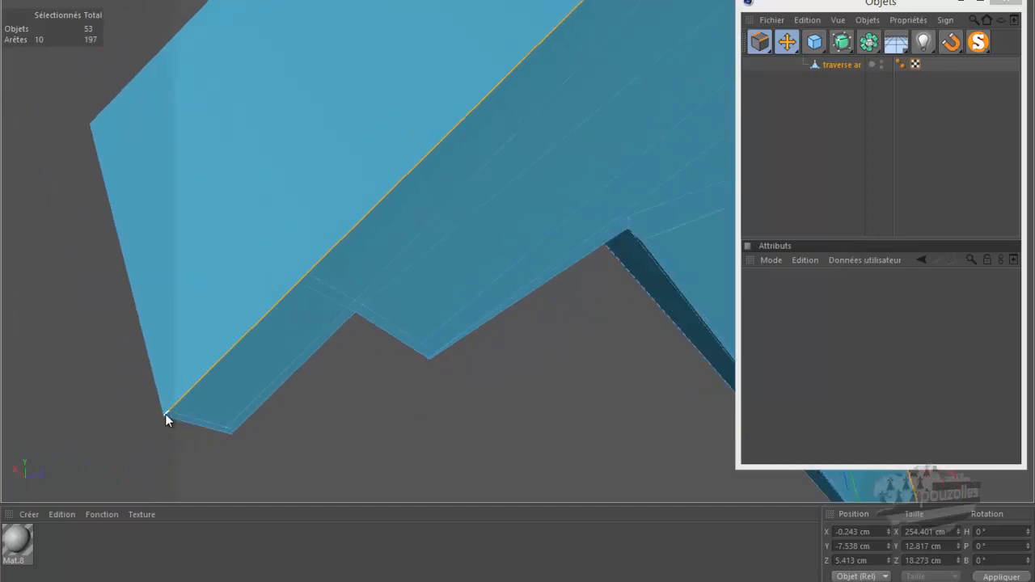
pyautogui.keyDown('shift'); pyautogui.click(165, 414); pyautogui.keyUp('shift')
pyautogui.scroll(-6, 146, 426)
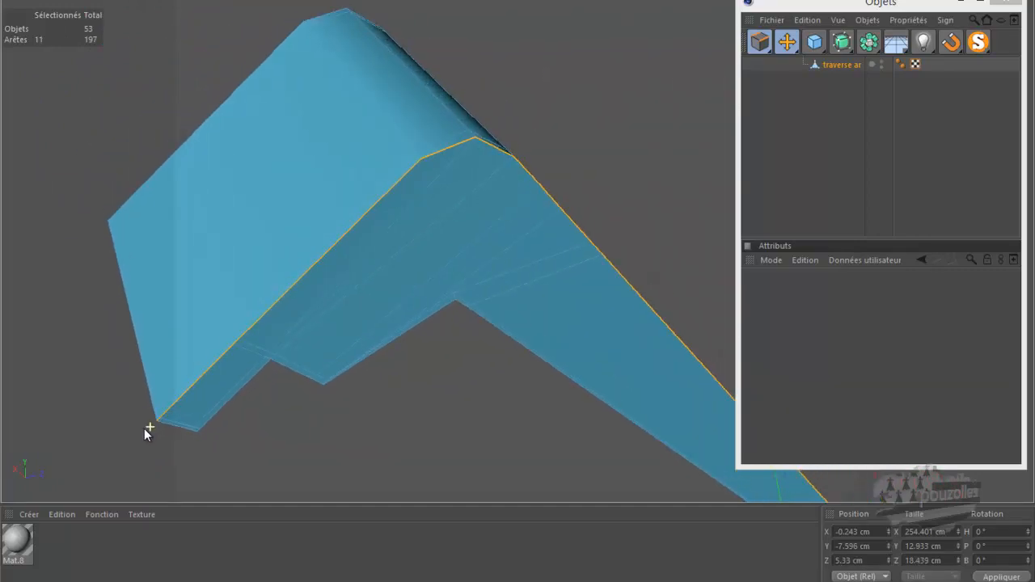
pyautogui.scroll(-3, 144, 429)
pyautogui.keyDown('alt'); pyautogui.moveTo(262, 348); pyautogui.dragTo(203, 319); pyautogui.keyUp('alt')
pyautogui.scroll(-2, 203, 320)
pyautogui.scroll(-3, 203, 319)
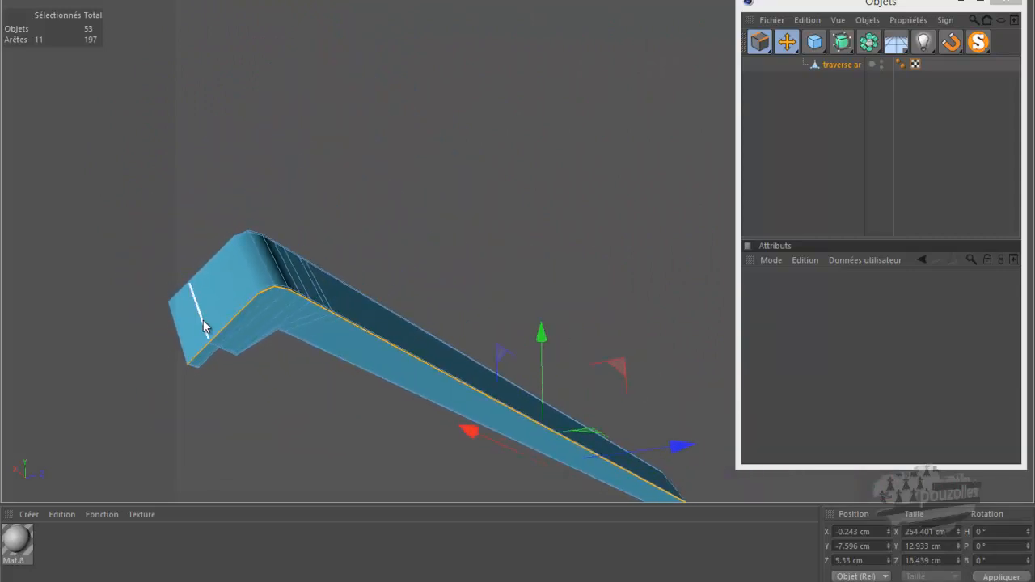
# Switch to the full-size Droite view and frame the selected lower edges of the cross member
pyautogui.middleClick(378, 190)
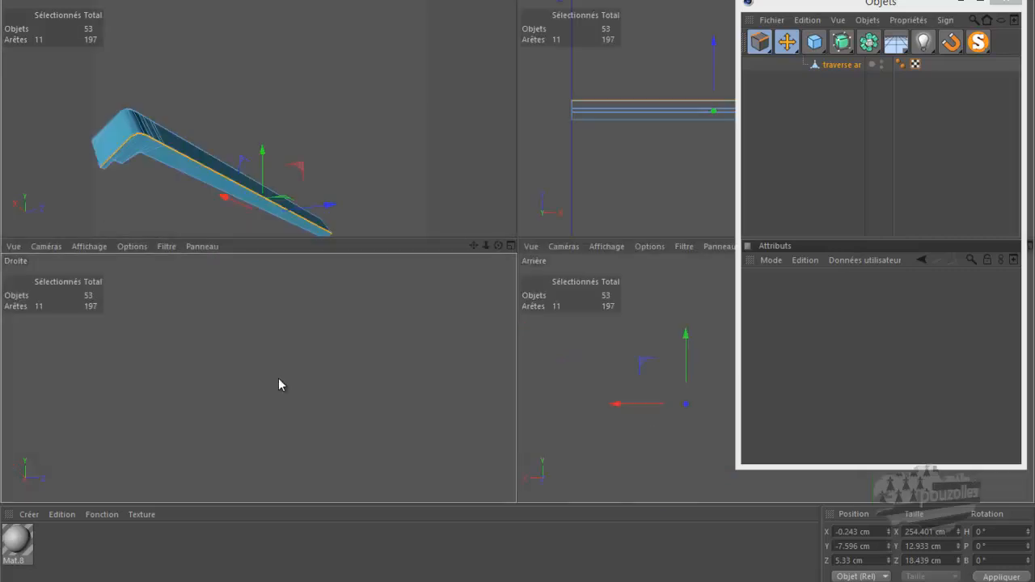
pyautogui.middleClick(279, 378)
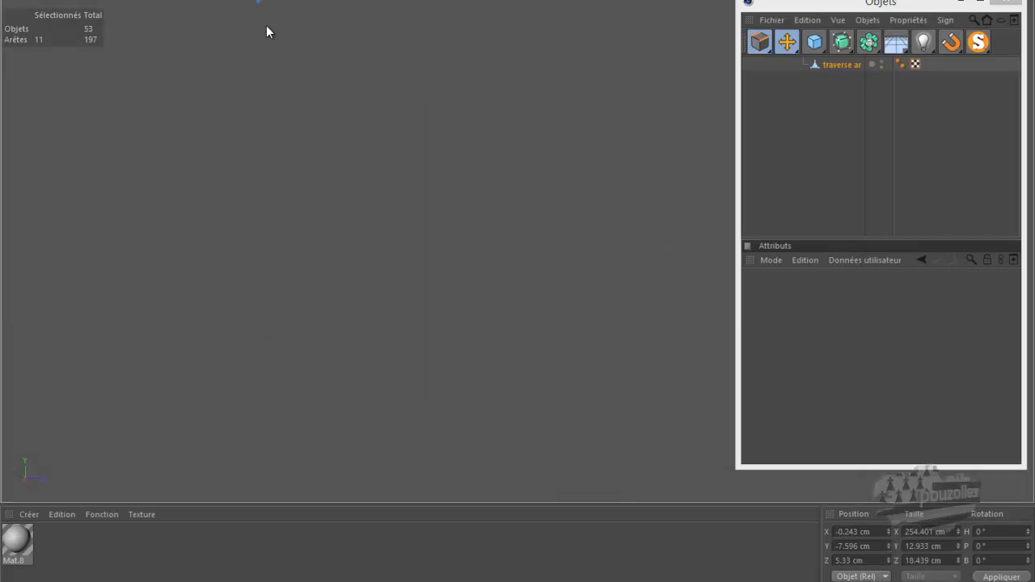
pyautogui.press('s')
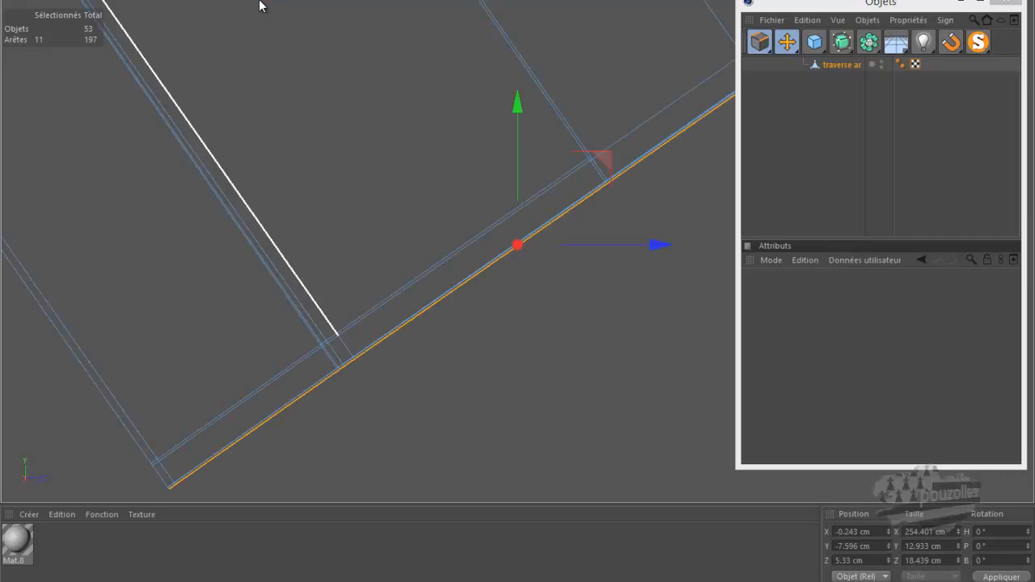
pyautogui.scroll(-4, 372, 392)
pyautogui.scroll(-3, 373, 394)
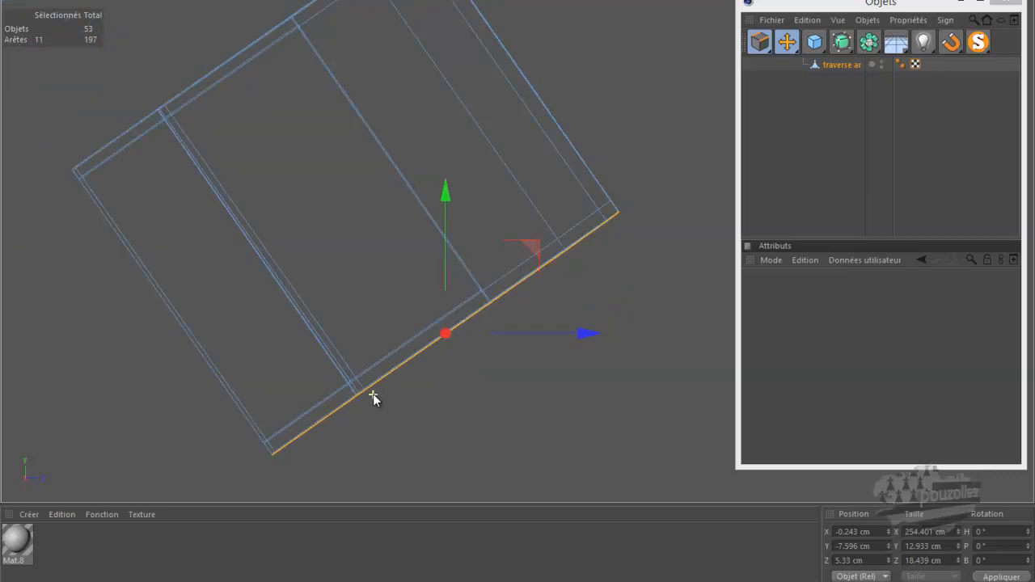
# Turn off MagicSolo and show the cross member's profile against the body and the side blueprint
pyautogui.click(978, 43)
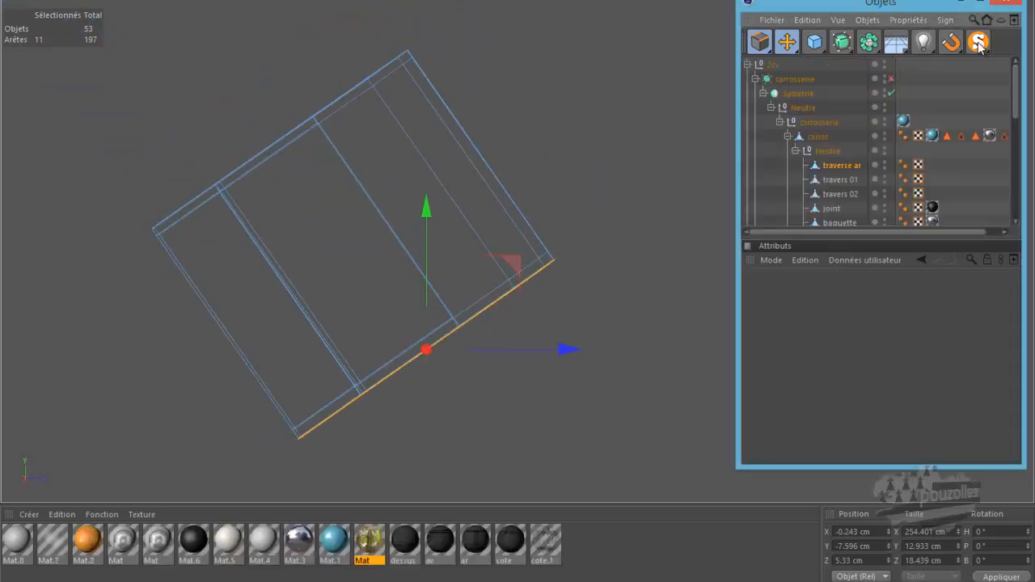
pyautogui.scroll(-2, 547, 201)
pyautogui.scroll(-5, 409, 214)
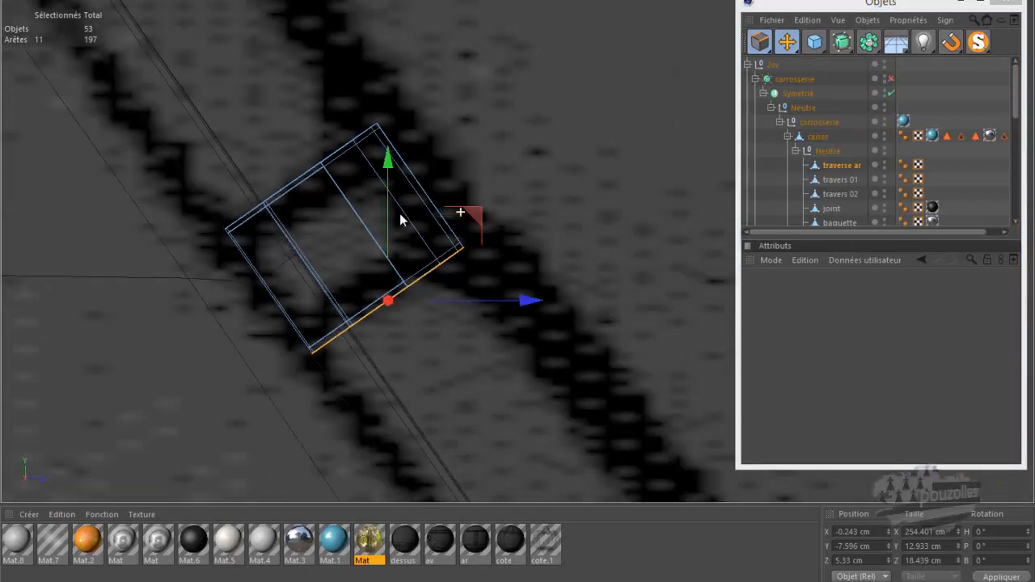
pyautogui.scroll(-5, 401, 190)
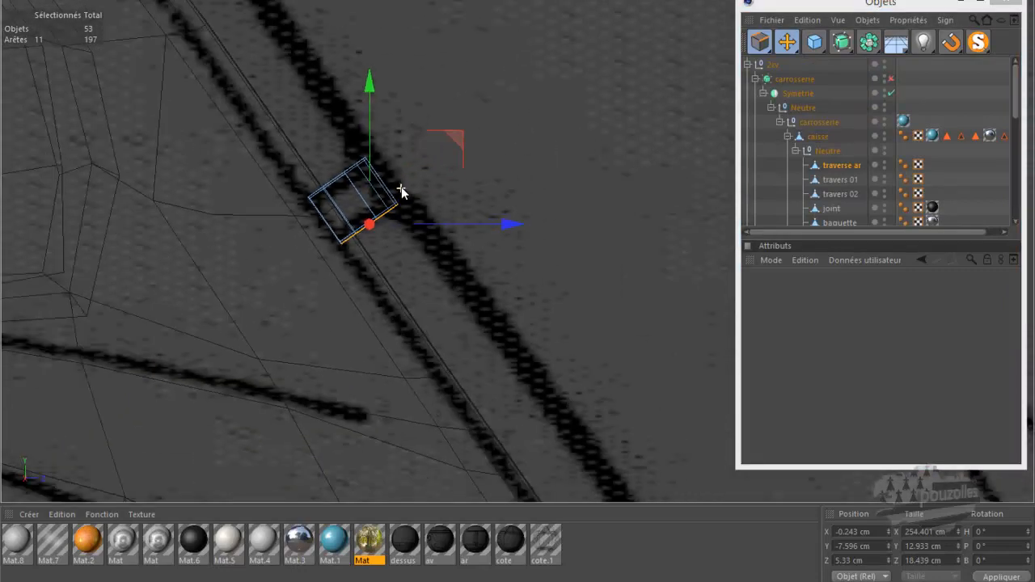
pyautogui.scroll(-3, 390, 187)
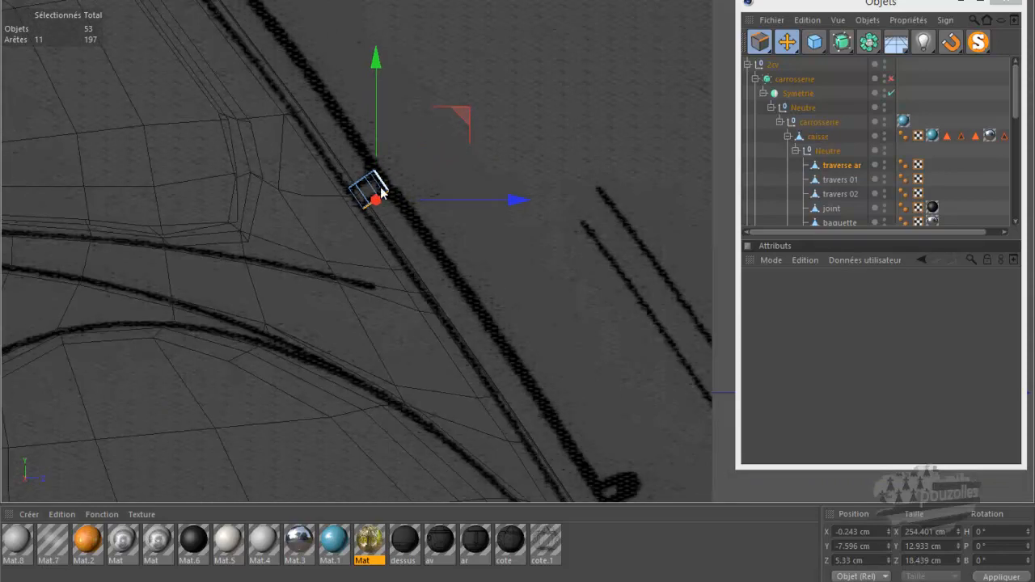
pyautogui.scroll(3, 374, 198)
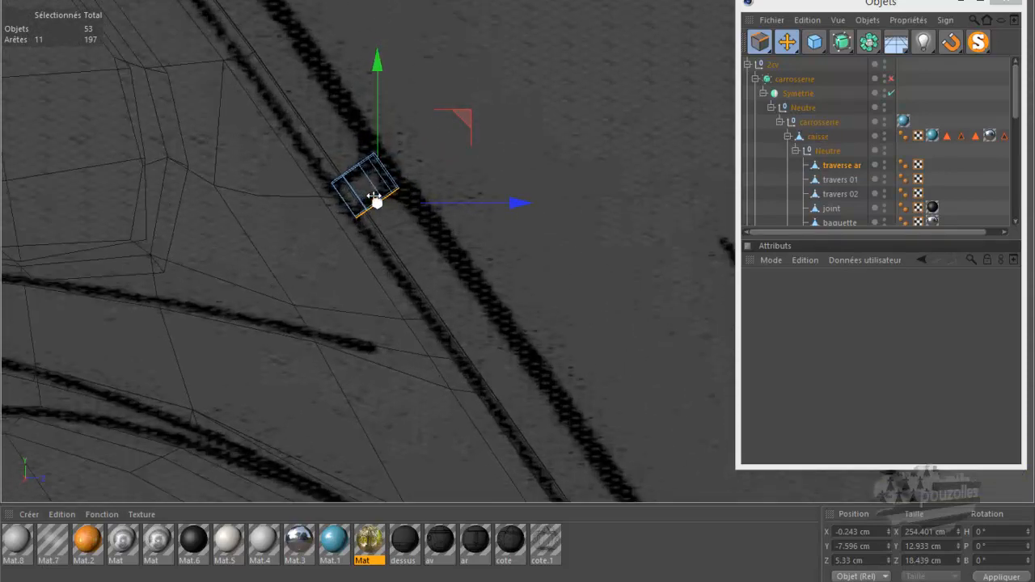
pyautogui.scroll(4, 375, 198)
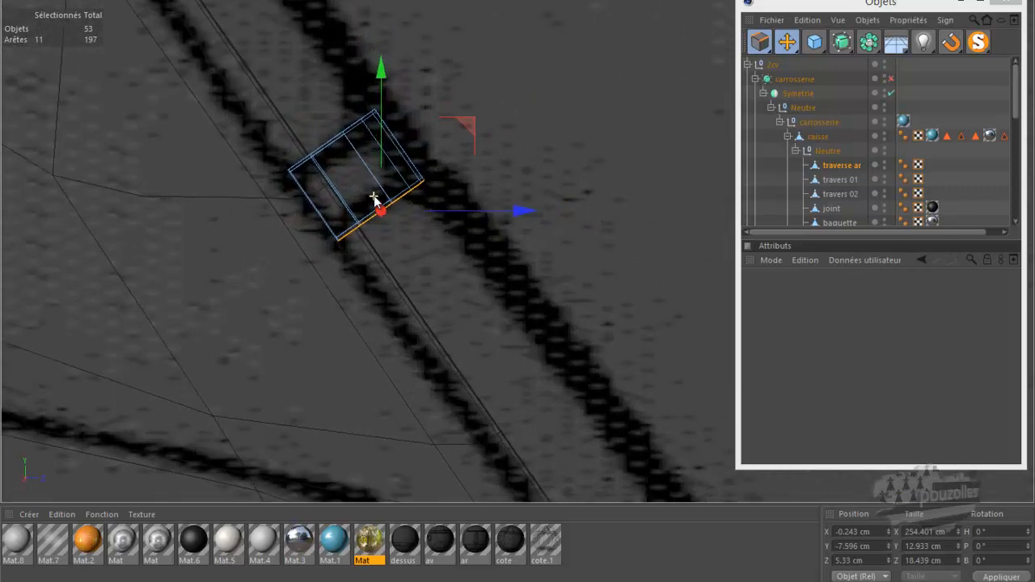
# Rotate only the modeling axis of the selected cross member edges by about 35.6° to align it with their slope
pyautogui.scroll(2, 375, 198)
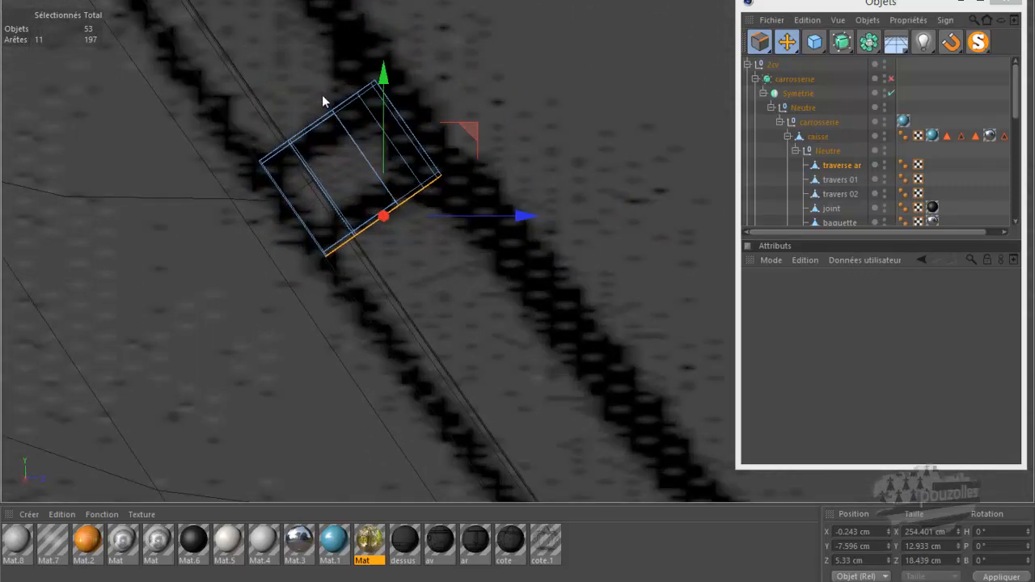
pyautogui.click(787, 42)
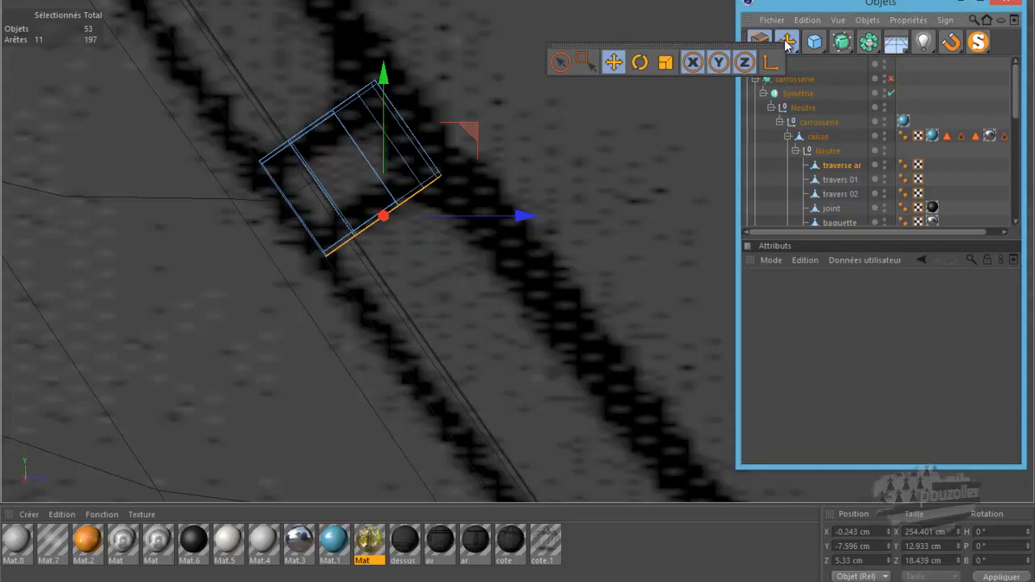
pyautogui.click(639, 63)
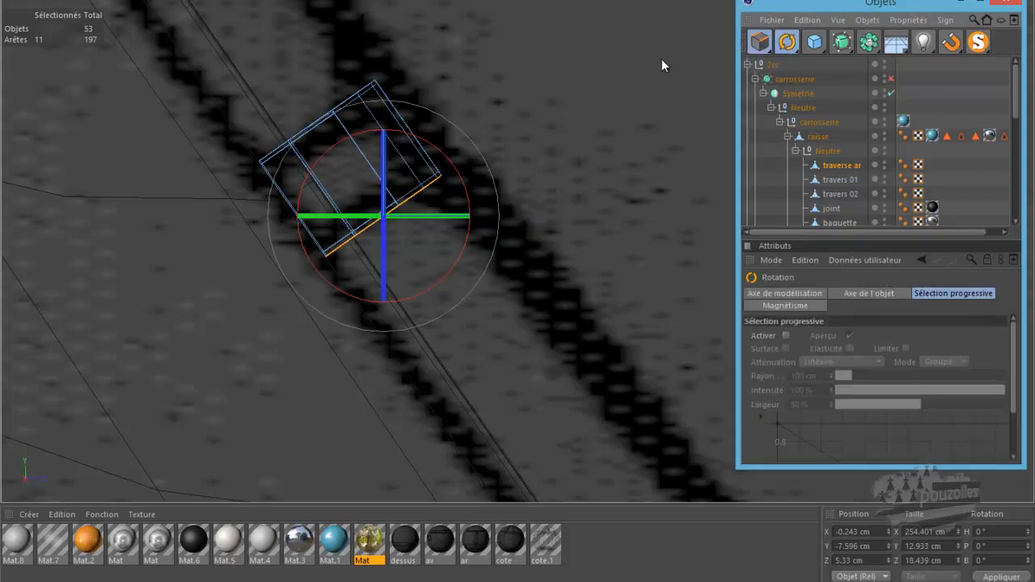
pyautogui.click(757, 42)
pyautogui.click(787, 42)
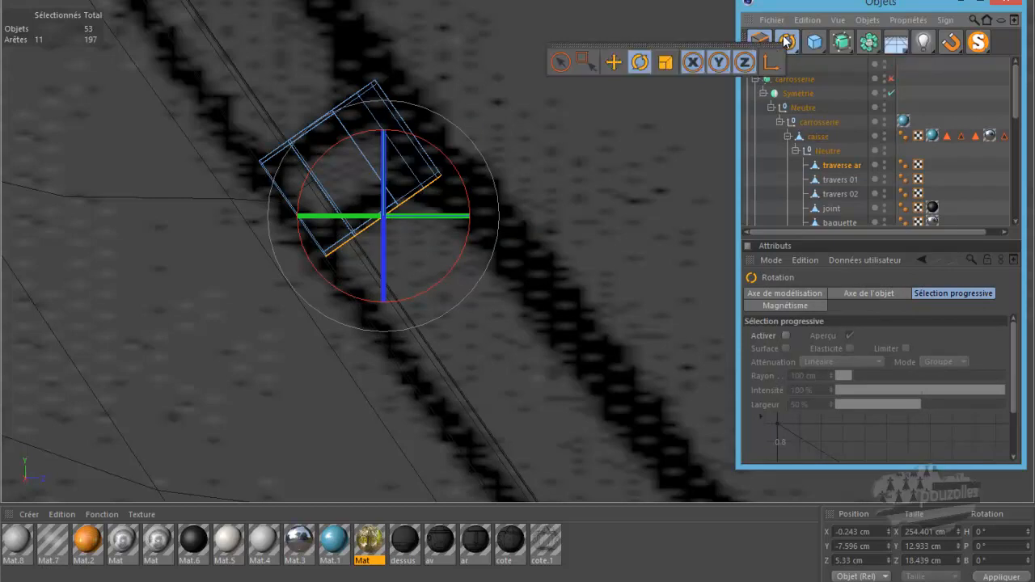
pyautogui.click(866, 2)
pyautogui.scroll(2, 378, 188)
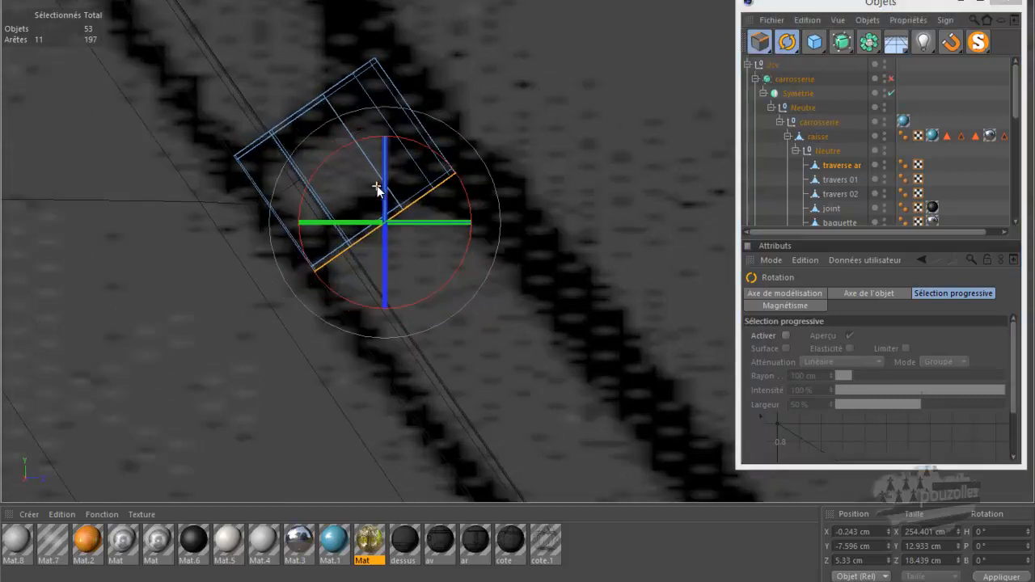
pyautogui.scroll(1, 376, 189)
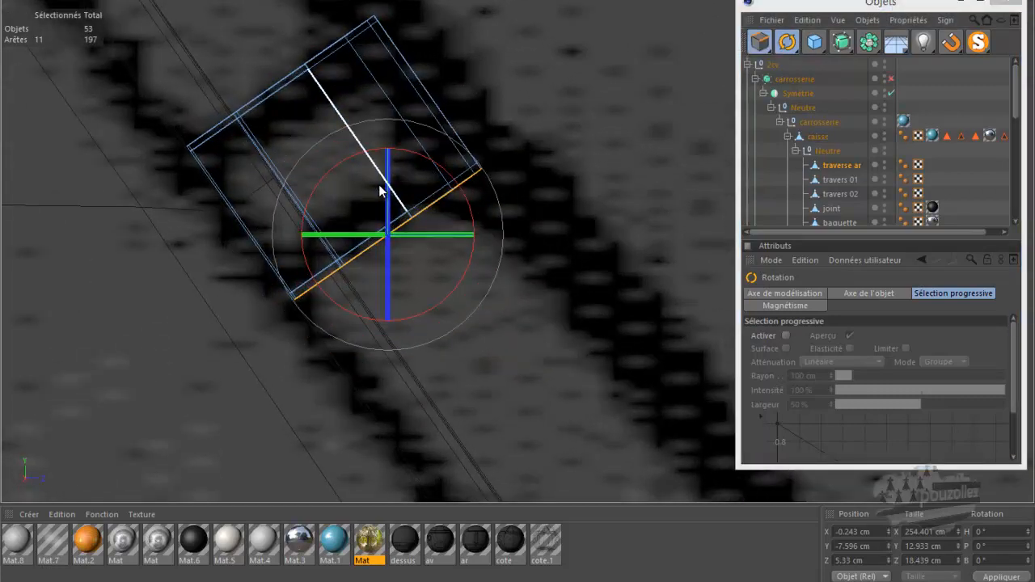
pyautogui.hotkey('ctrl', 'Tab')
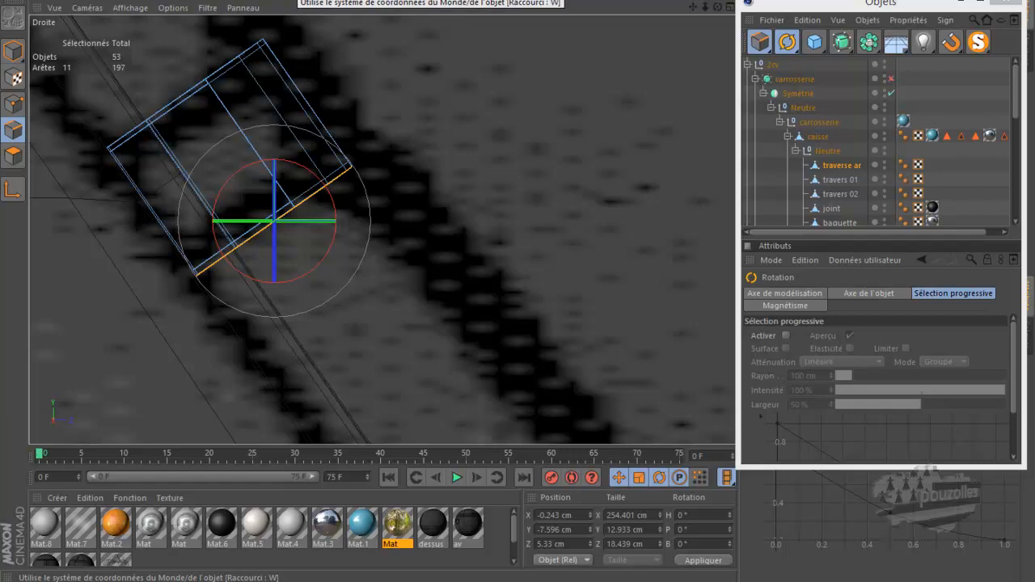
pyautogui.hotkey('ctrl', 'Tab')
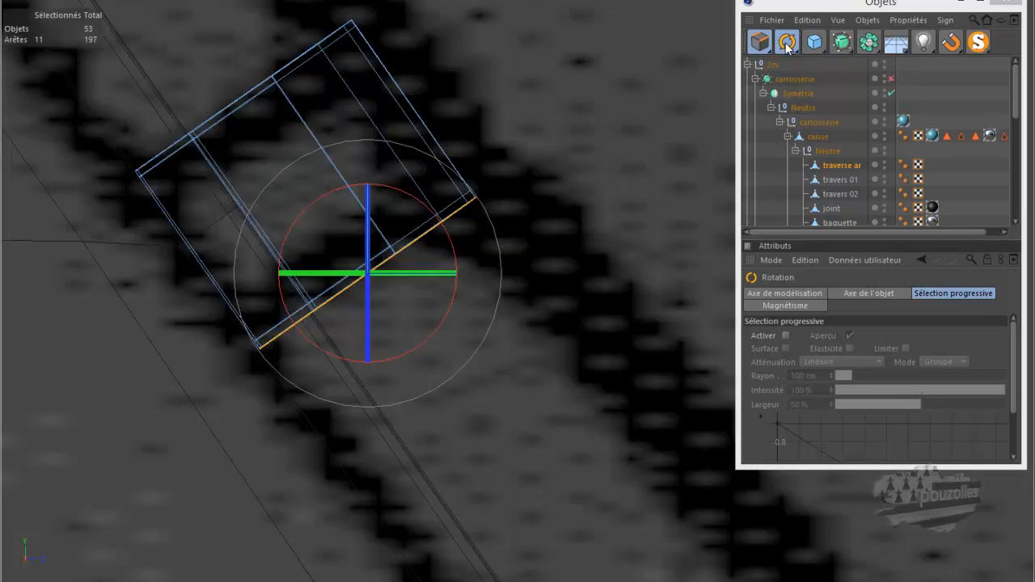
pyautogui.moveTo(766, 43); pyautogui.dragTo(917, 70)
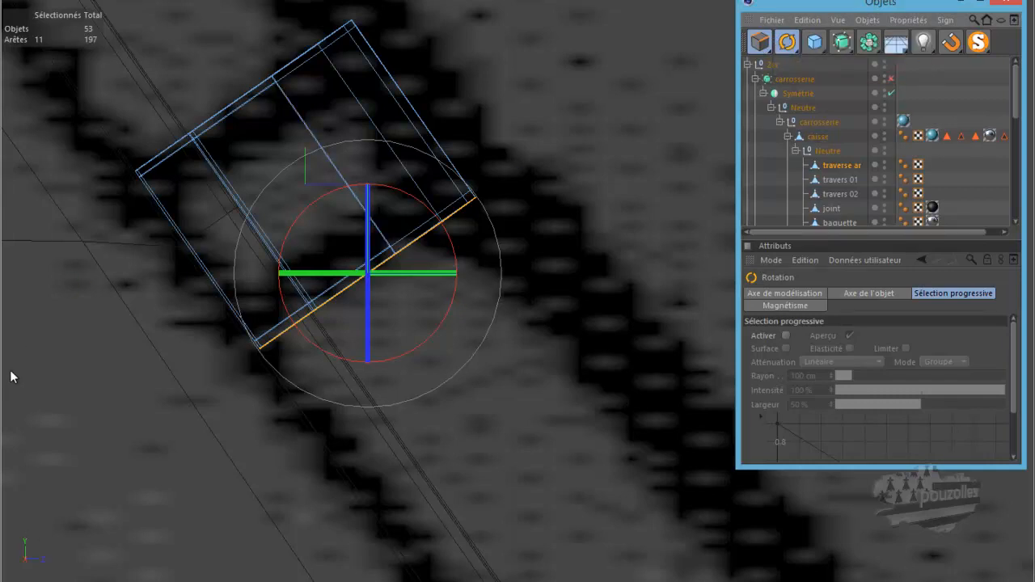
pyautogui.moveTo(291, 225); pyautogui.dragTo(286, 281)
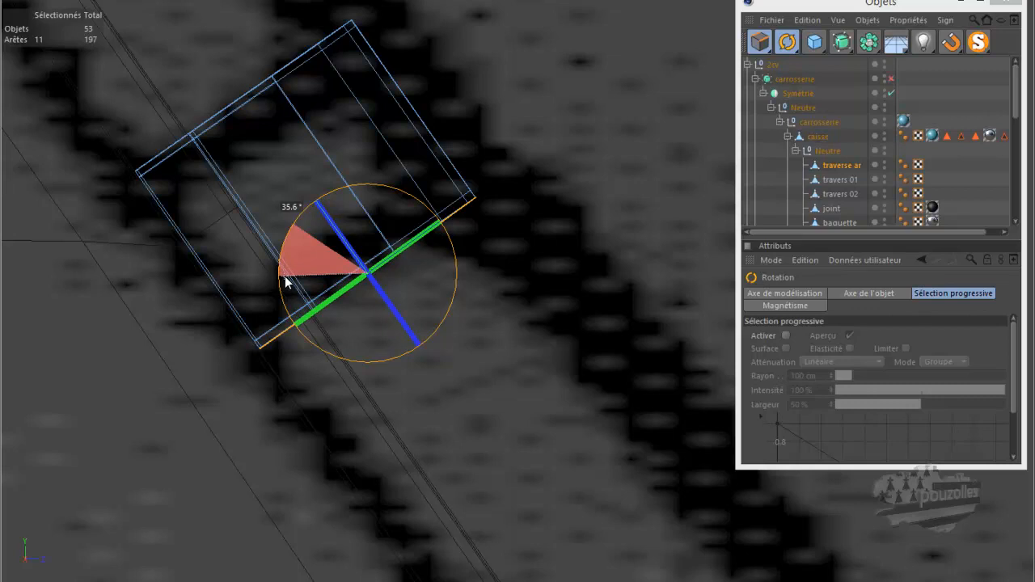
pyautogui.moveTo(286, 281); pyautogui.dragTo(285, 279)
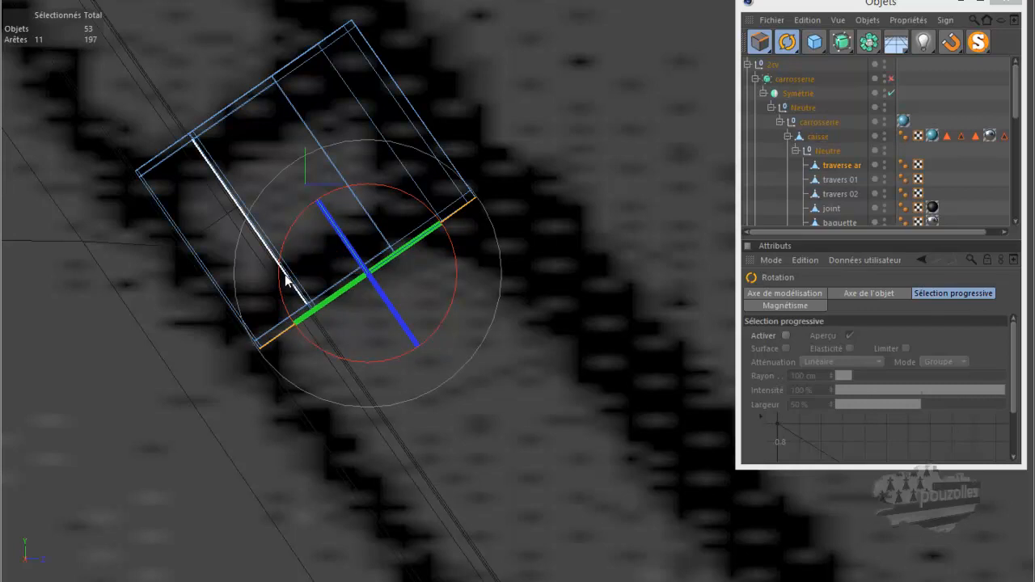
# Extrude the 11 selected edges along the slanted axis down to the trunk lid's lower end on the side blueprint
pyautogui.click(785, 44)
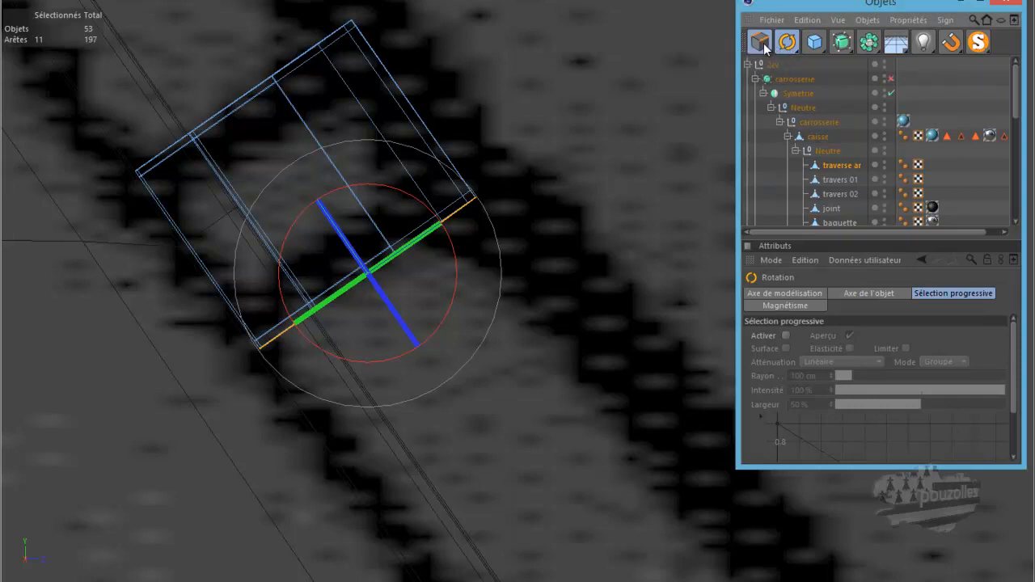
pyautogui.click(761, 45)
pyautogui.click(777, 44)
pyautogui.click(612, 65)
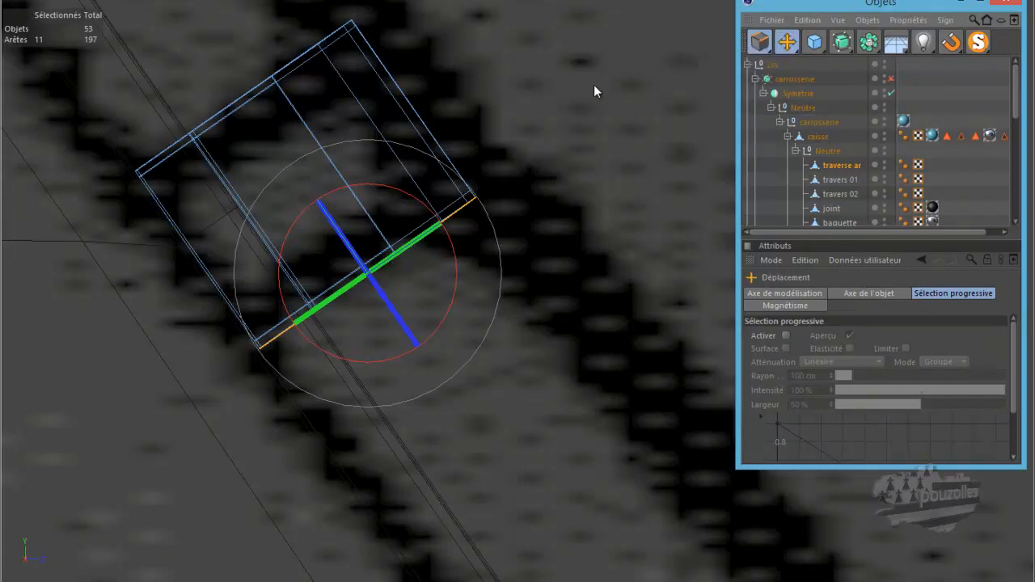
pyautogui.scroll(-2, 316, 254)
pyautogui.scroll(-8, 315, 254)
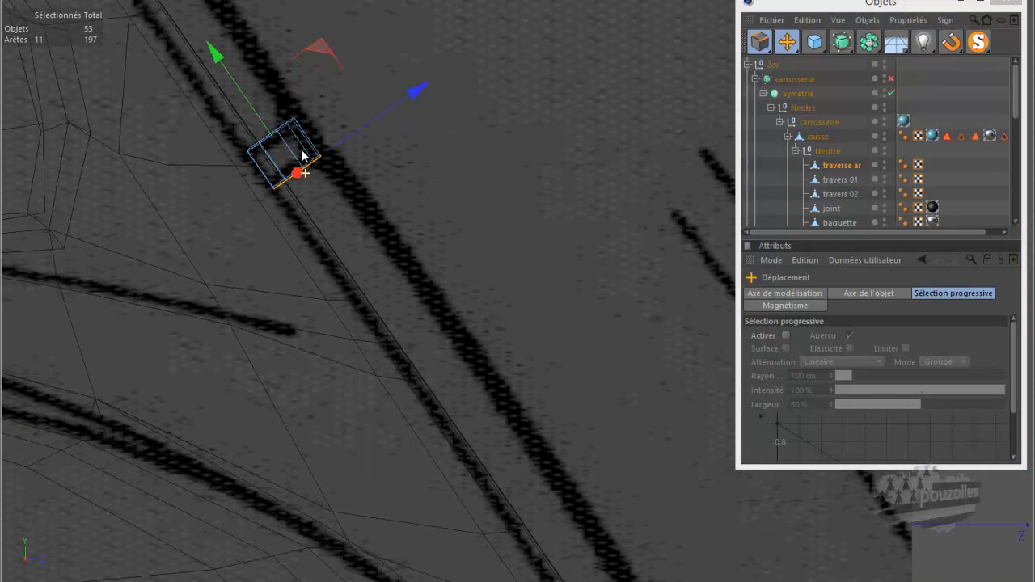
pyautogui.scroll(-6, 303, 159)
pyautogui.scroll(-4, 296, 154)
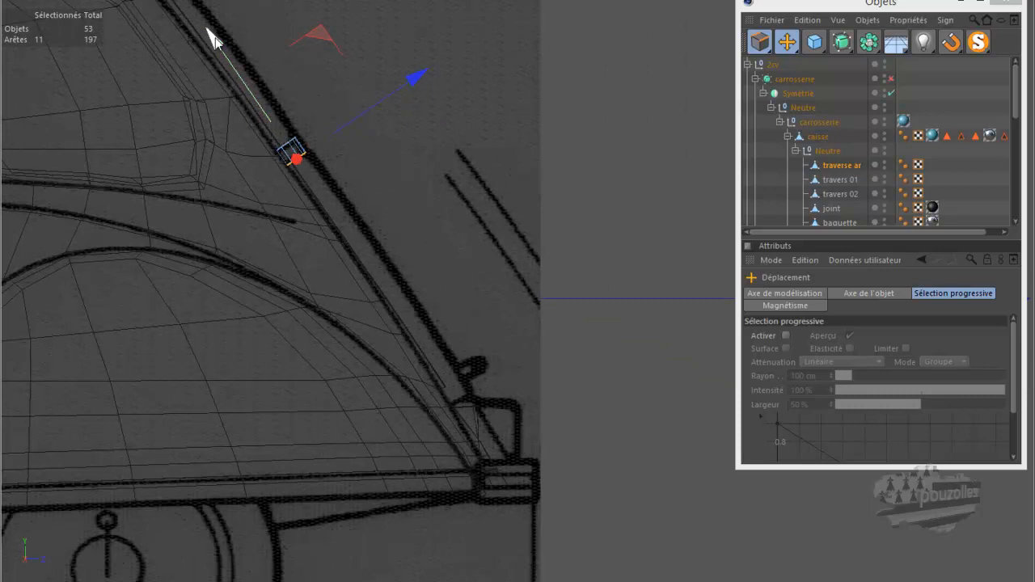
pyautogui.keyDown('ctrl'); pyautogui.moveTo(214, 40); pyautogui.dragTo(362, 293); pyautogui.keyUp('ctrl')
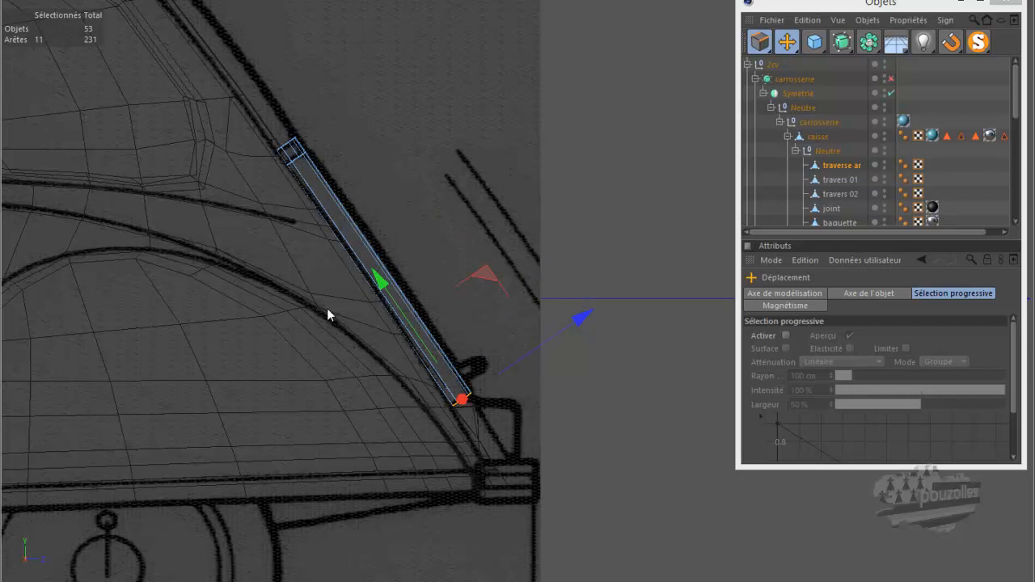
# Examine the extruded panel in the full-size perspective view, especially where its lower corner meets the adjoining body part
pyautogui.middleClick(362, 327)
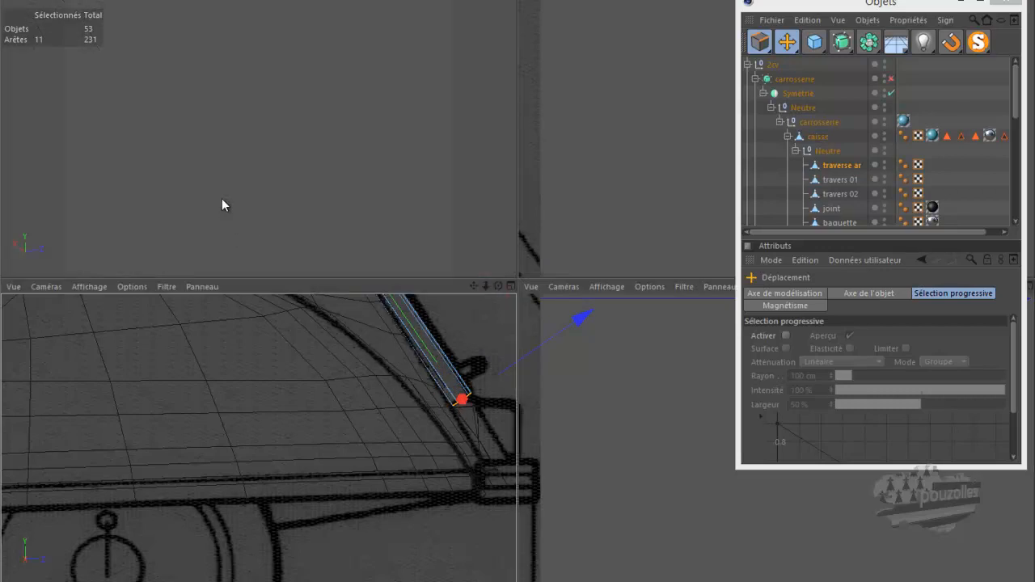
pyautogui.middleClick(219, 195)
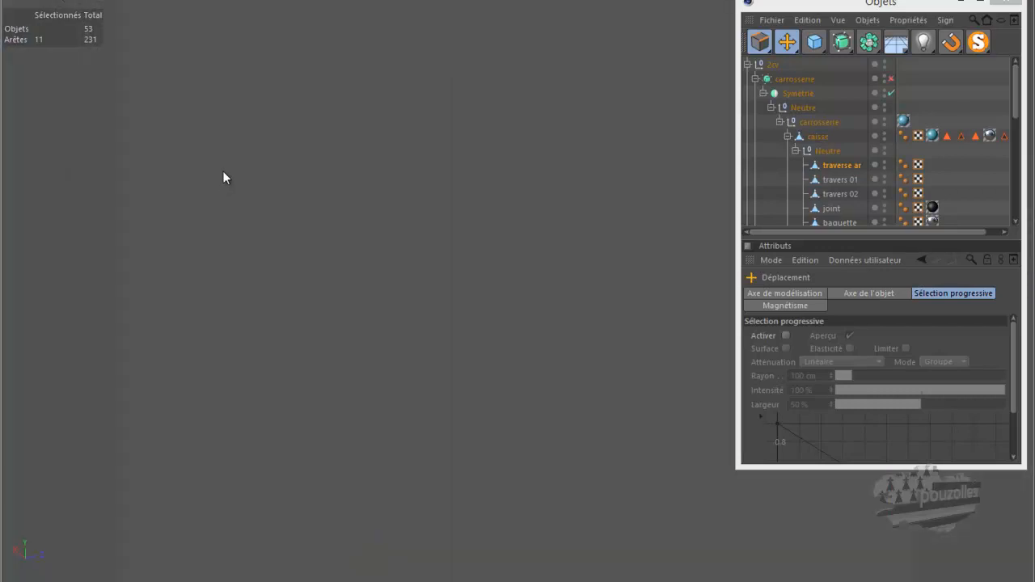
pyautogui.scroll(3, 257, 148)
pyautogui.moveTo(246, 163)
pyautogui.keyDown('alt'); pyautogui.mouseDown(button='right')
pyautogui.moveTo(222, 267)
pyautogui.moveTo(240, 225)
pyautogui.moveTo(324, 162)
pyautogui.mouseUp(button='right'); pyautogui.keyUp('alt')
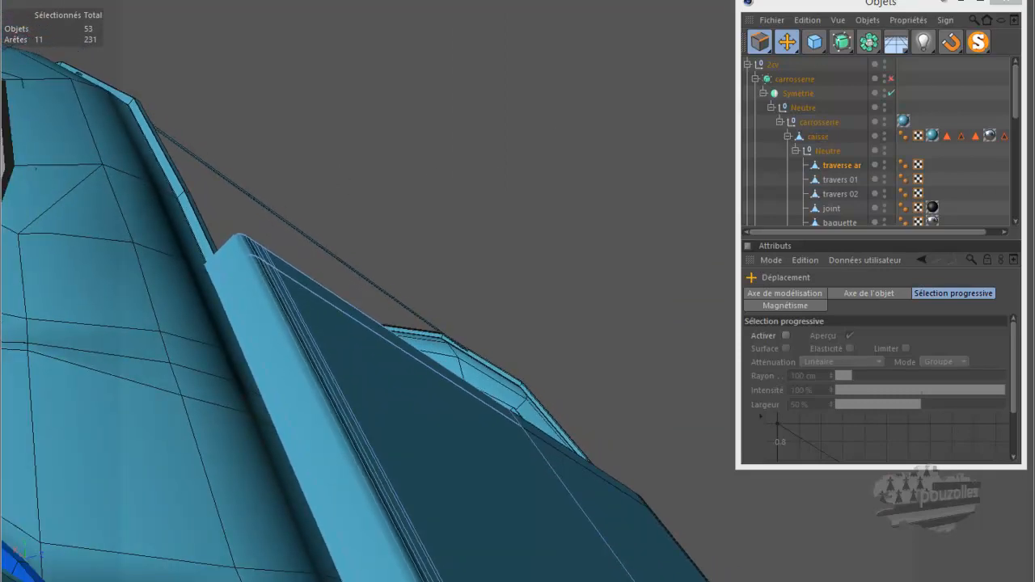
pyautogui.moveTo(518, 262)
pyautogui.keyDown('alt'); pyautogui.mouseDown(button='right')
pyautogui.moveTo(509, 344)
pyautogui.moveTo(517, 262)
pyautogui.mouseUp(button='right'); pyautogui.keyUp('alt')
pyautogui.moveTo(517, 262)
pyautogui.keyDown('alt'); pyautogui.mouseDown()
pyautogui.moveTo(525, 273)
pyautogui.moveTo(519, 260)
pyautogui.mouseUp(); pyautogui.keyUp('alt')
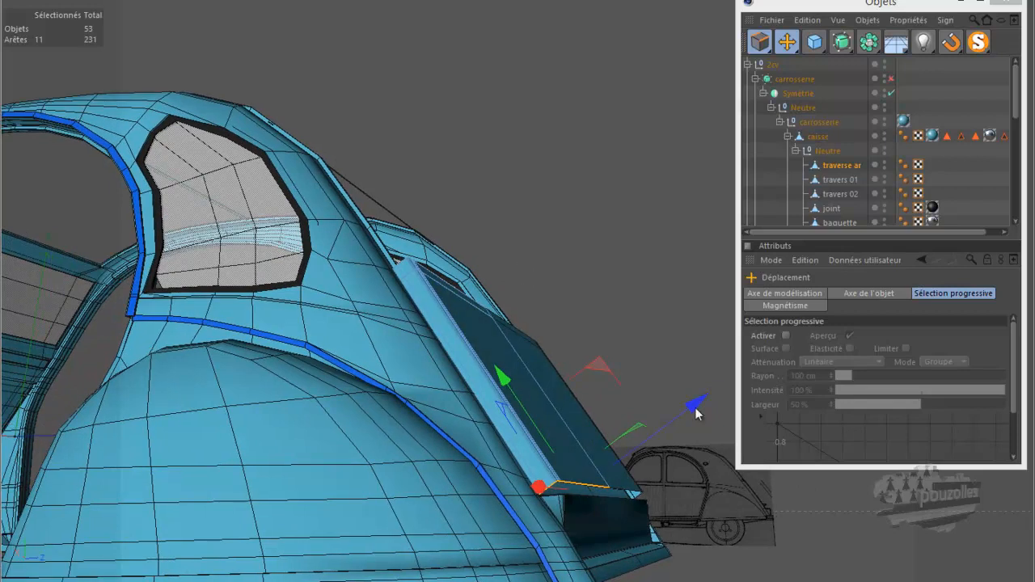
pyautogui.keyDown('alt'); pyautogui.moveTo(589, 504); pyautogui.dragTo(604, 444, button='right'); pyautogui.keyUp('alt')
pyautogui.keyDown('alt'); pyautogui.moveTo(517, 282); pyautogui.dragTo(519, 261); pyautogui.keyUp('alt')
pyautogui.press('n')
pyautogui.press('g')
pyautogui.press('n')
pyautogui.press('b')
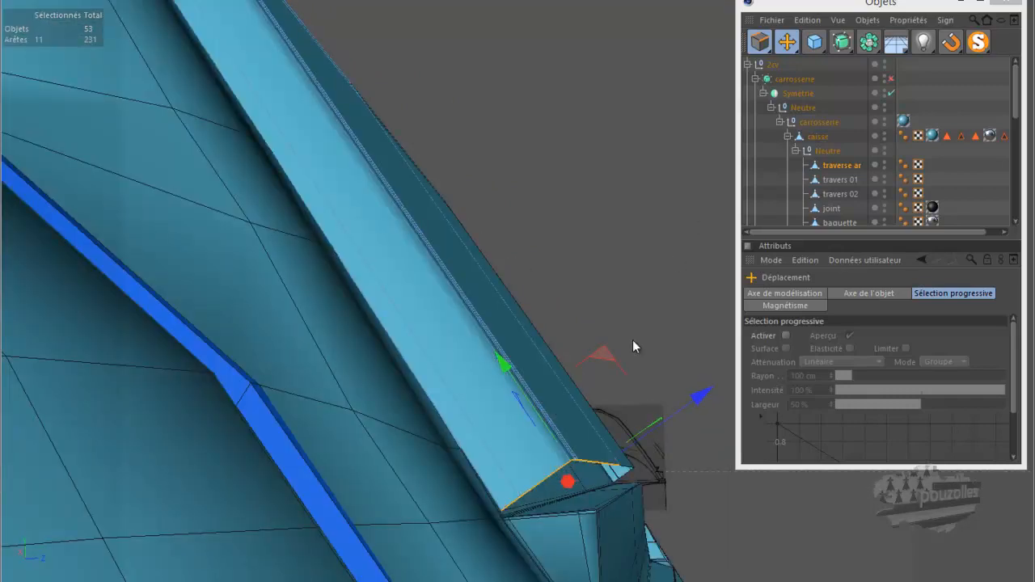
pyautogui.scroll(1, 502, 516)
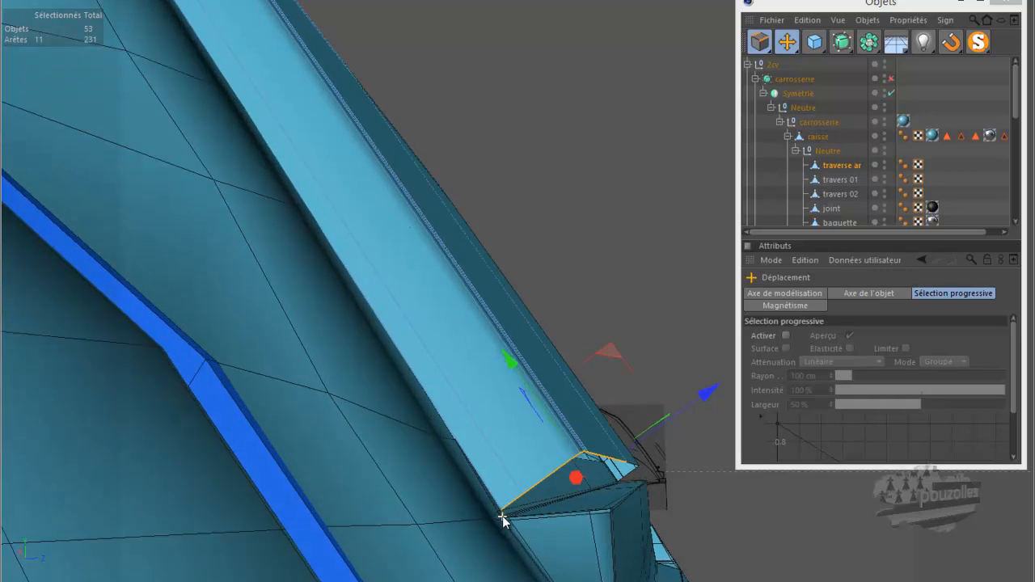
pyautogui.scroll(4, 502, 518)
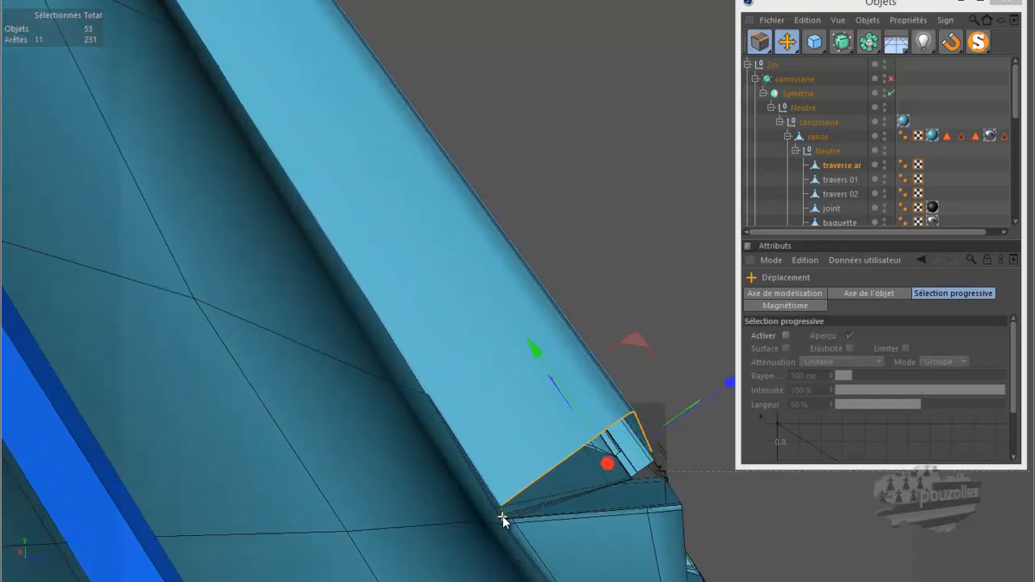
pyautogui.scroll(1, 502, 519)
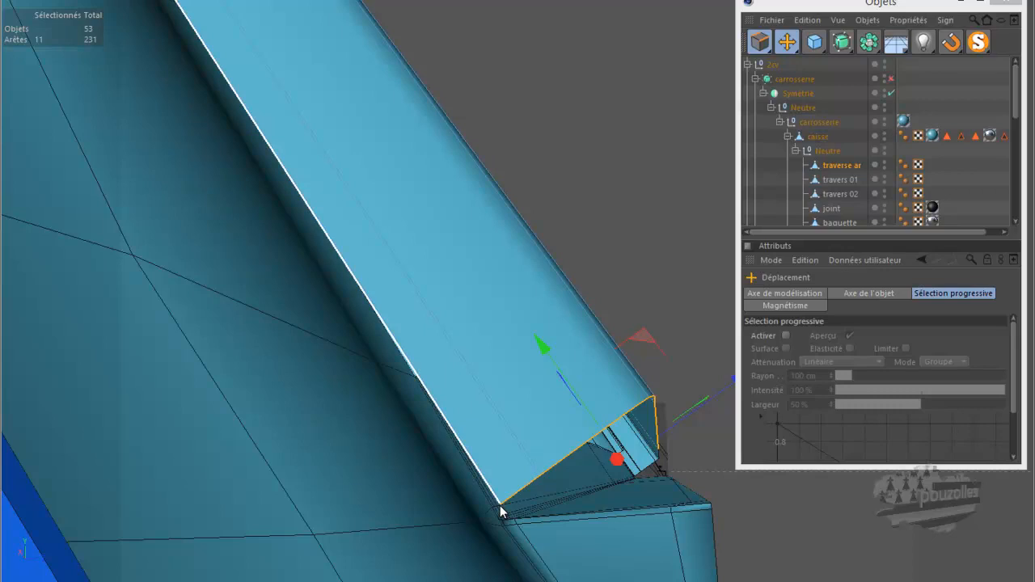
# Try to rotate the panel's selected lower edges about their centre, and undo the rotation
pyautogui.click(786, 41)
pyautogui.moveTo(786, 42); pyautogui.dragTo(640, 63)
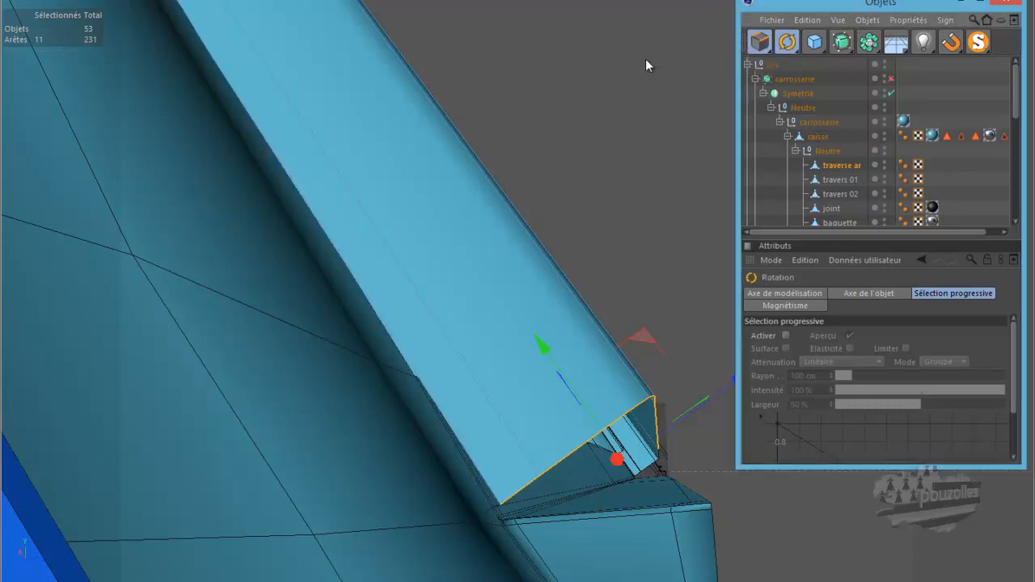
pyautogui.moveTo(670, 384)
pyautogui.mouseDown()
pyautogui.moveTo(682, 425)
pyautogui.moveTo(674, 398)
pyautogui.mouseUp()
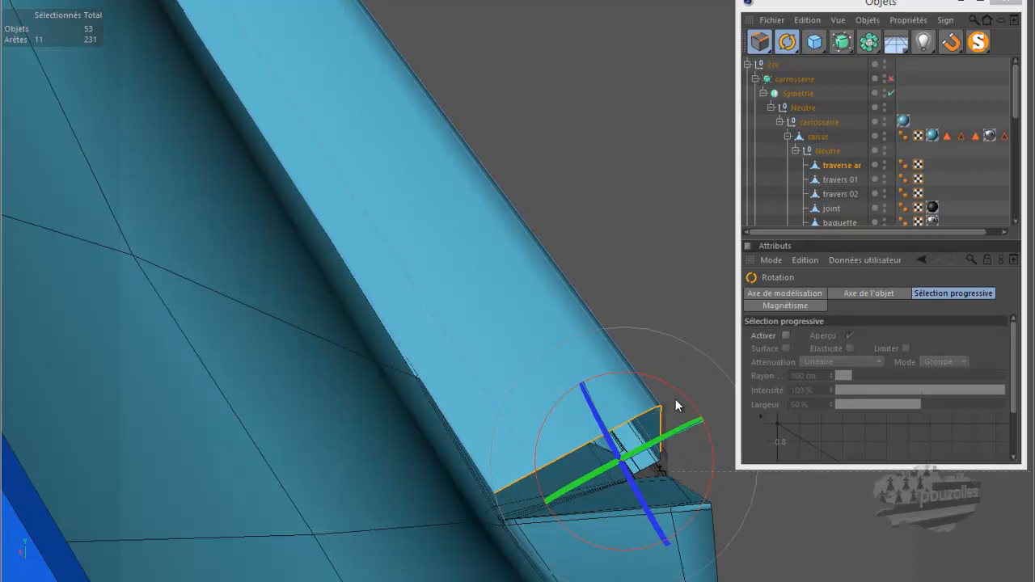
pyautogui.hotkey('ctrl', 'z')
# Place the rotation axis at the body-side corner of the panel's selected lower edges
pyautogui.moveTo(787, 44); pyautogui.dragTo(771, 63)
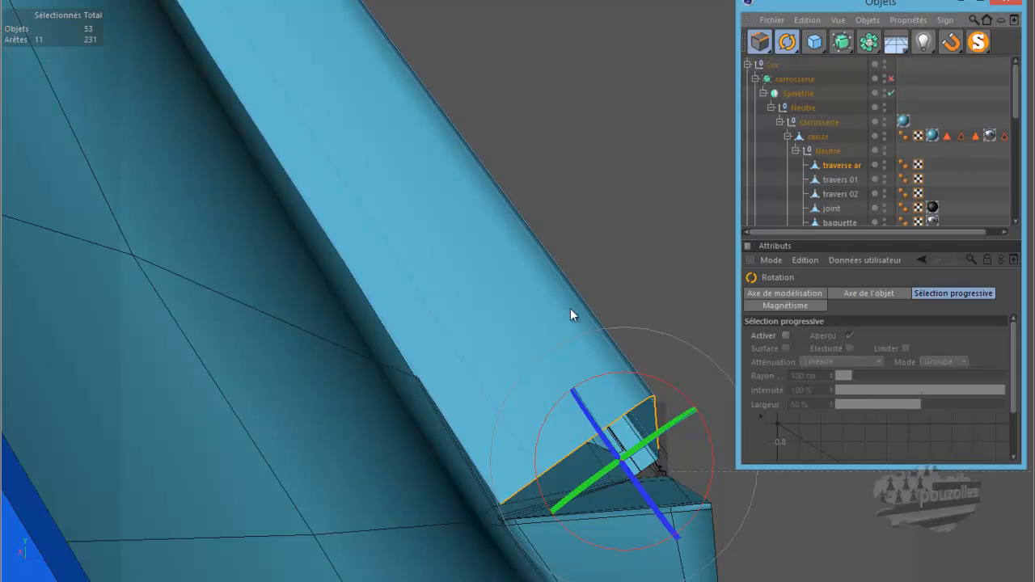
pyautogui.middleClick(501, 509)
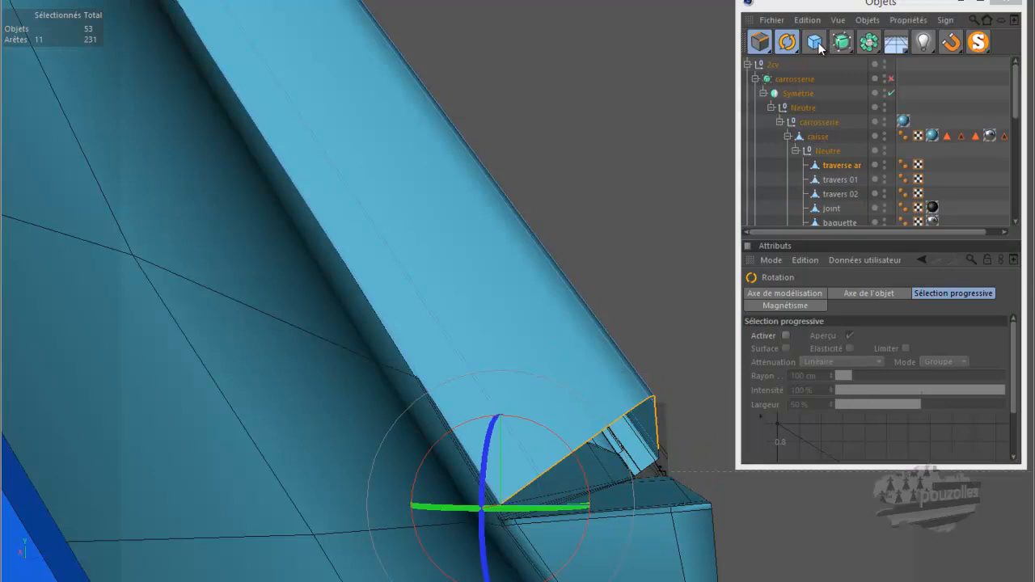
# Frame the panel's lower end in the full-size Droite view and display it with Ombrage de Gouraud (lignes)
pyautogui.middleClick(391, 388)
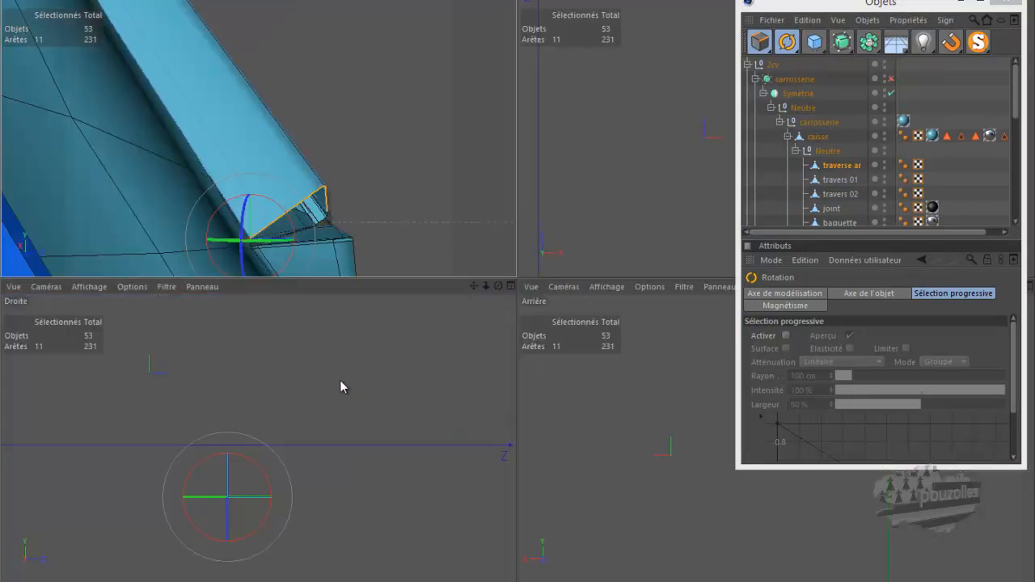
pyautogui.middleClick(340, 381)
pyautogui.middleClick(341, 381)
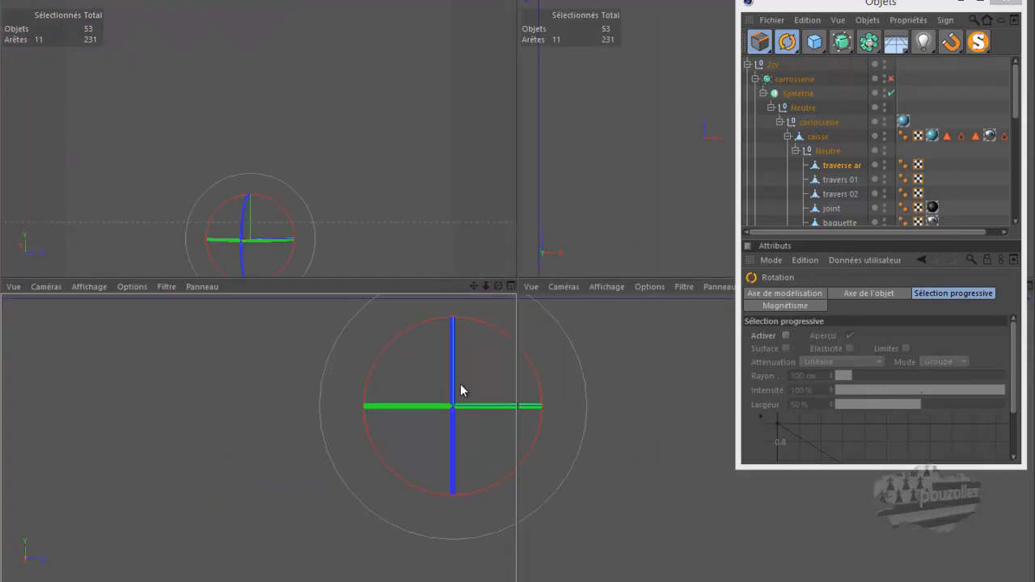
pyautogui.middleClick(255, 419)
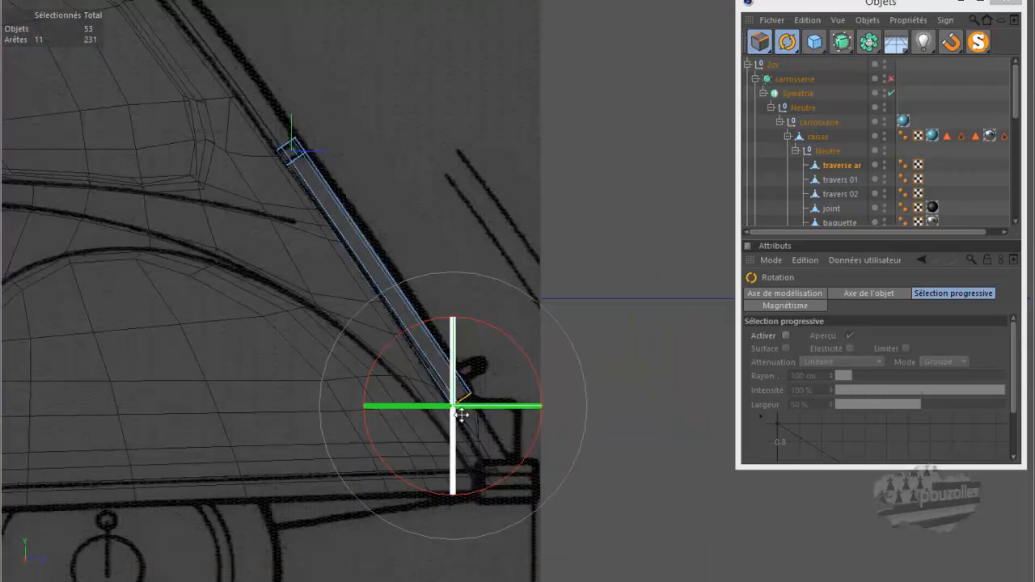
pyautogui.scroll(5, 462, 414)
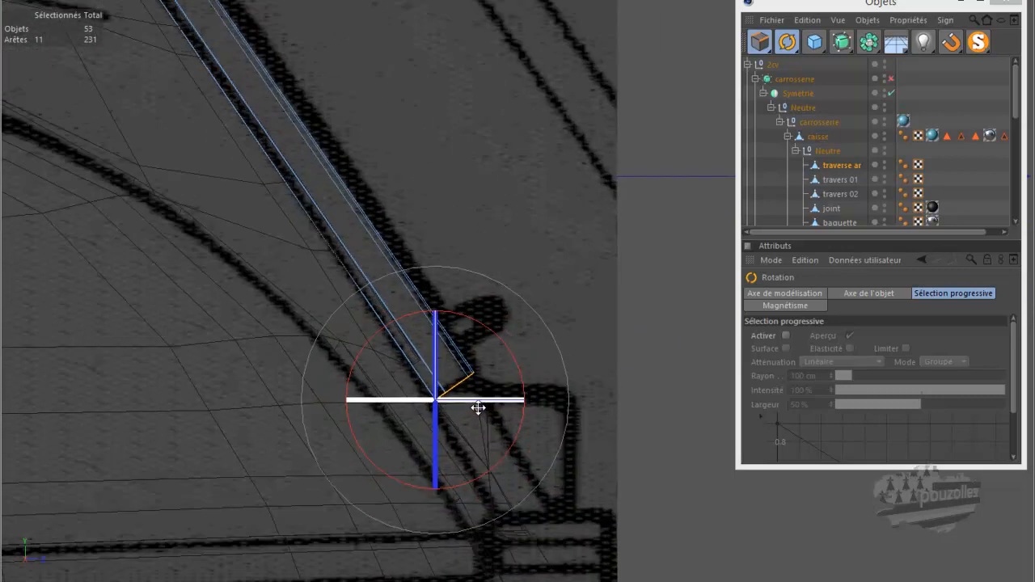
pyautogui.scroll(4, 477, 408)
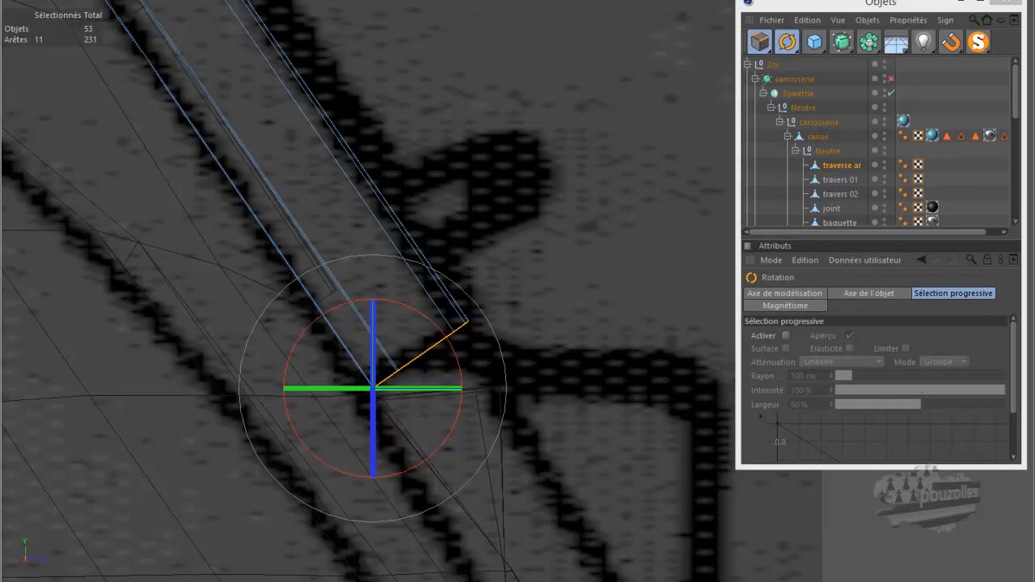
pyautogui.click(97, 0)
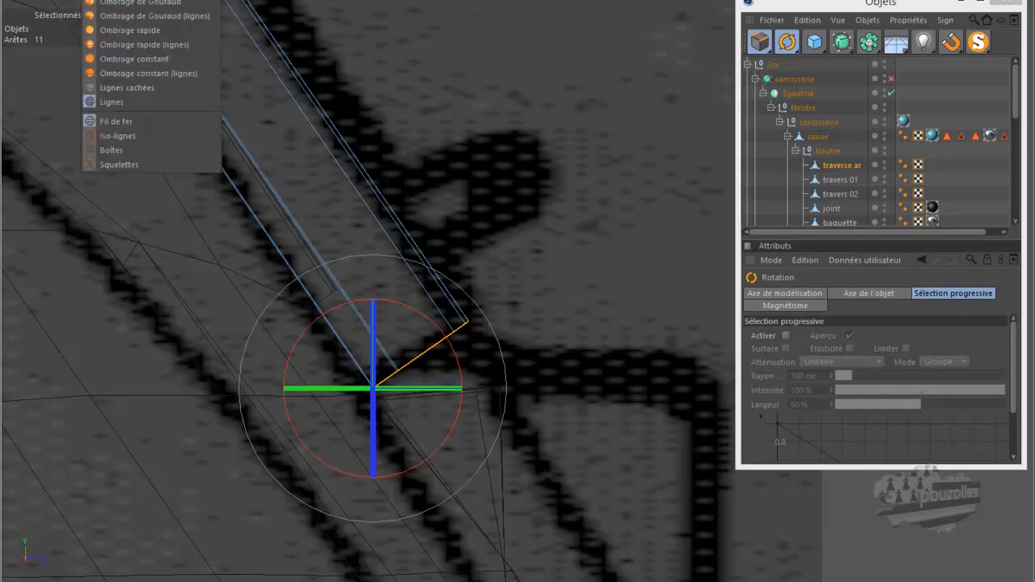
pyautogui.click(137, 15)
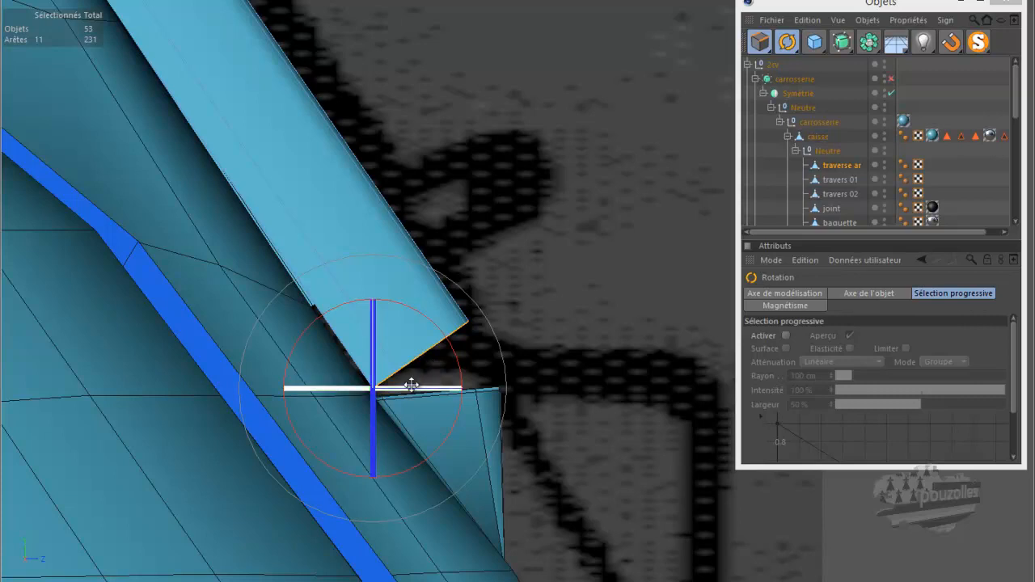
# Rotate the panel's selected lower edges about the body-side corner, parallel to the upper edge of the adjoining body part
pyautogui.scroll(5, 410, 385)
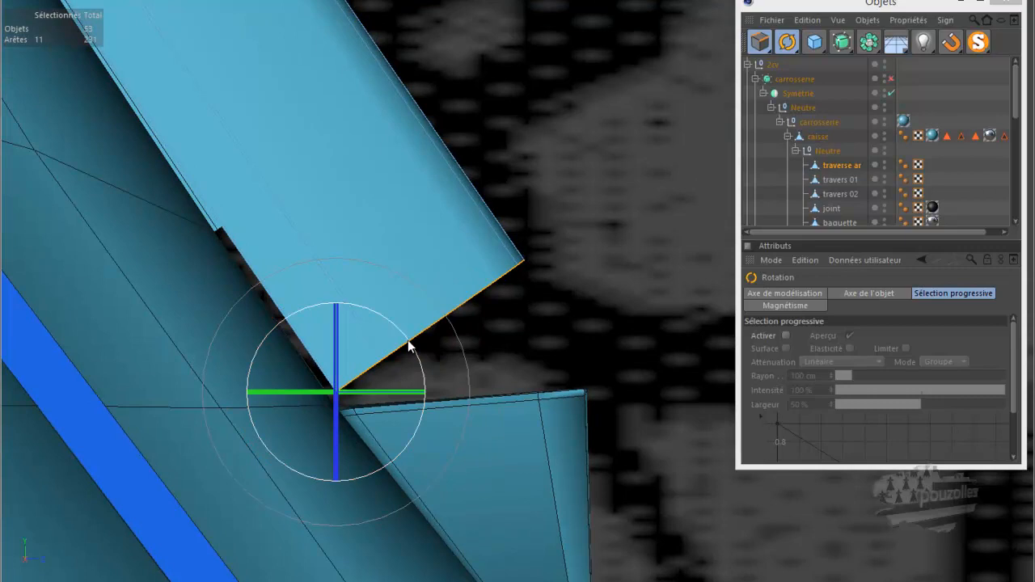
pyautogui.moveTo(408, 347); pyautogui.dragTo(404, 345)
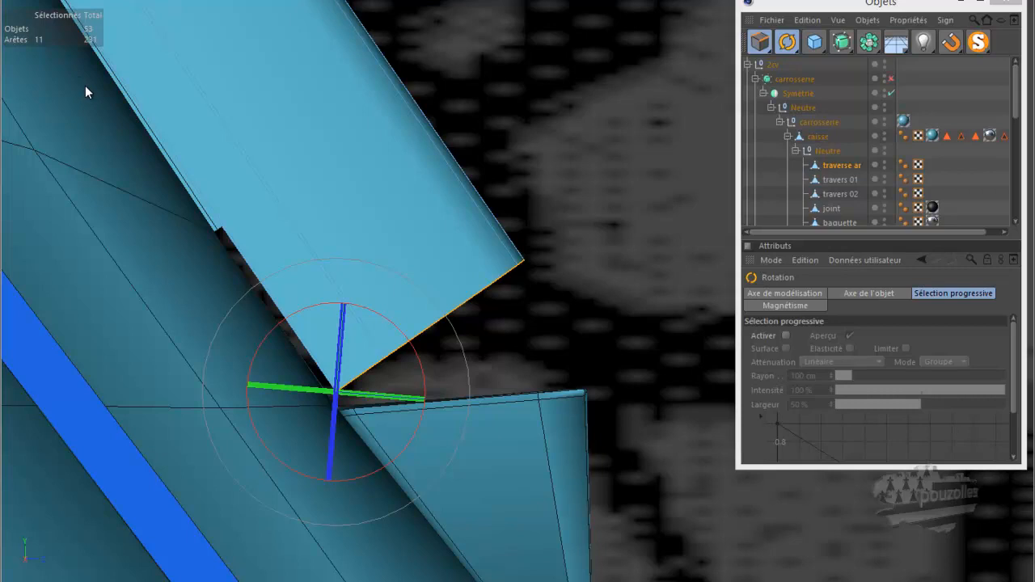
pyautogui.click(788, 38)
pyautogui.moveTo(787, 41); pyautogui.dragTo(597, 192)
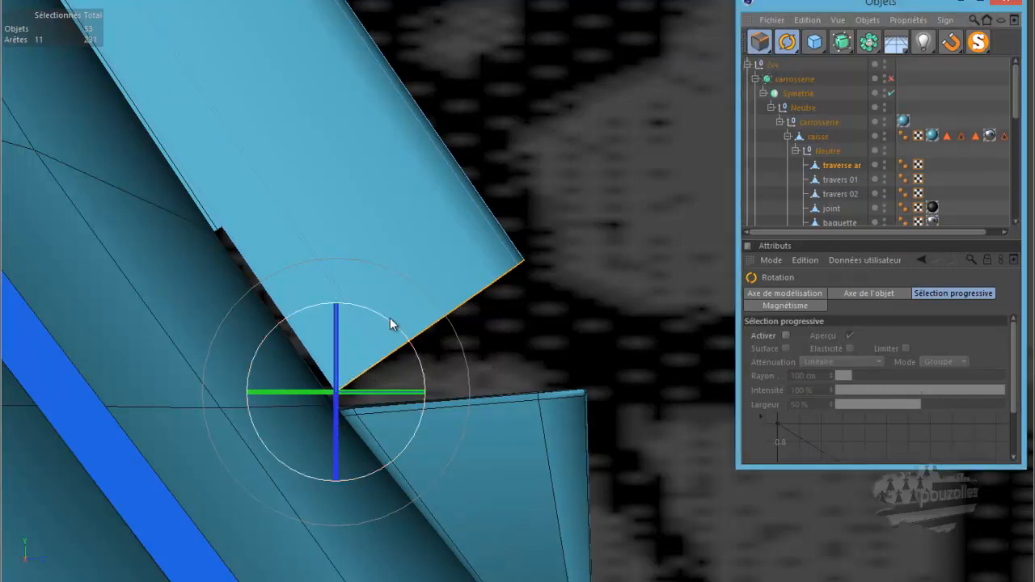
pyautogui.moveTo(389, 320); pyautogui.dragTo(417, 354)
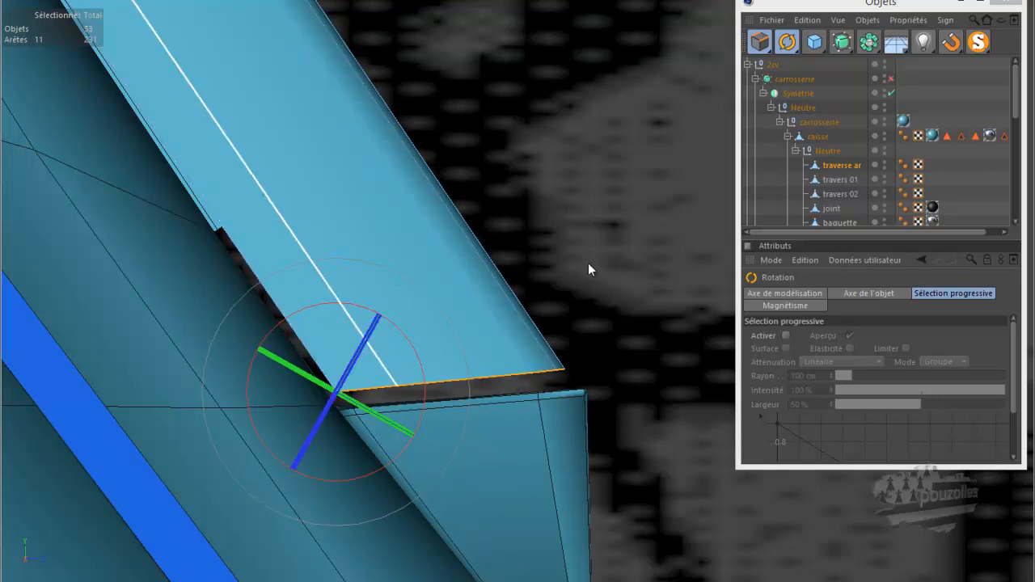
pyautogui.click(785, 46)
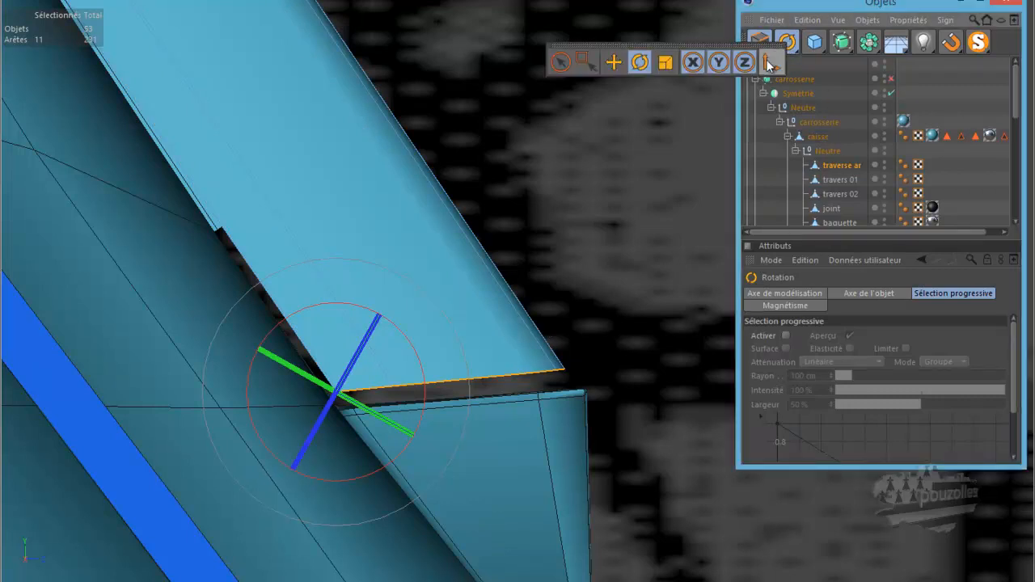
pyautogui.click(614, 63)
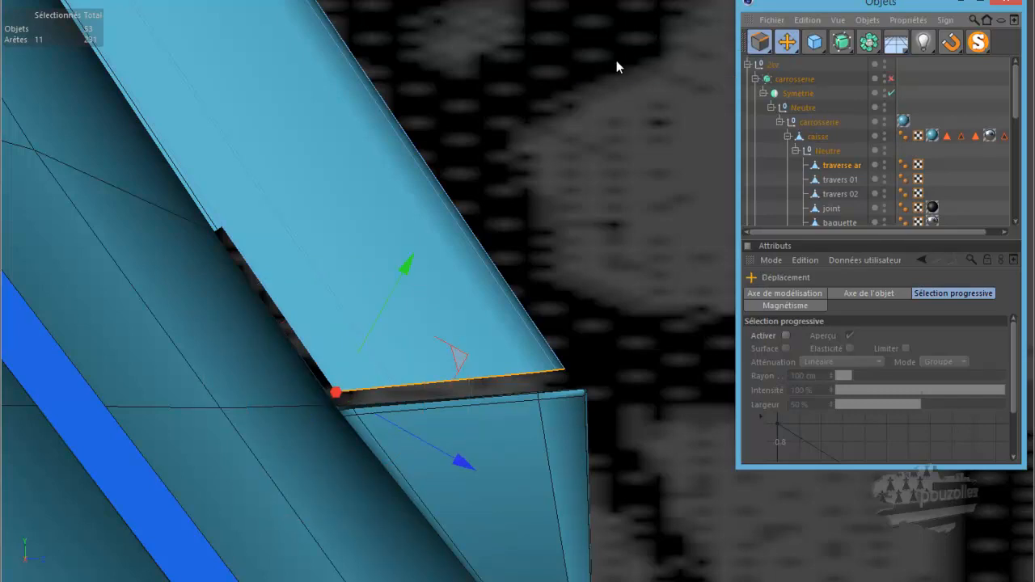
pyautogui.click(786, 44)
pyautogui.click(978, 42)
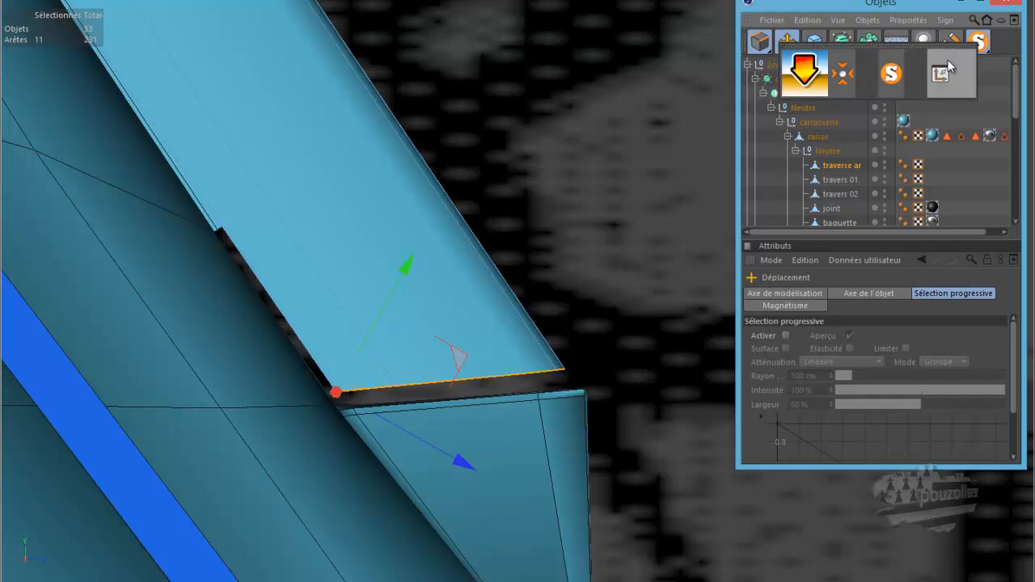
pyautogui.click(844, 73)
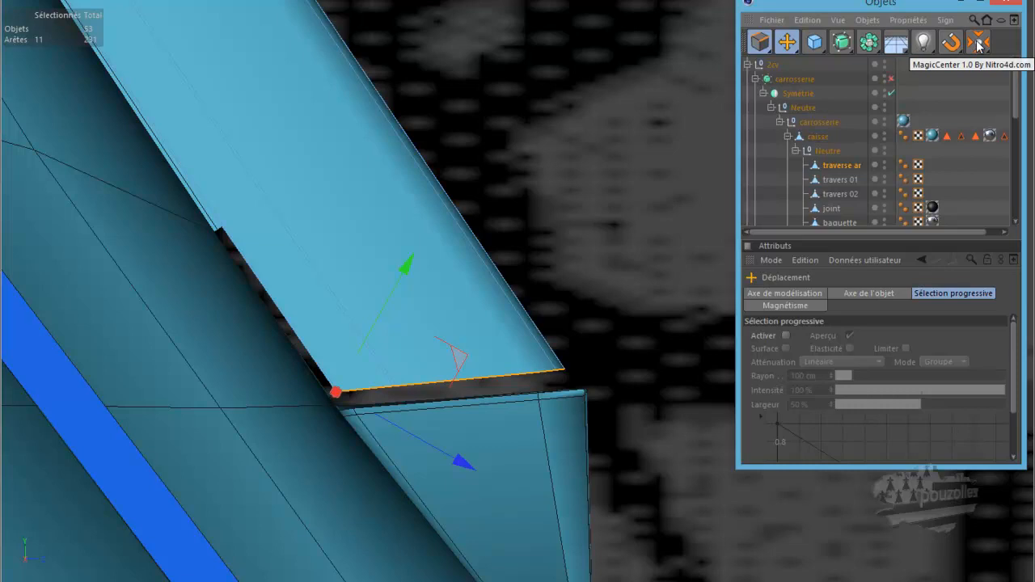
# Rotate the modelling axis at the body-side corner to align it with the slope of the panel
pyautogui.click(788, 45)
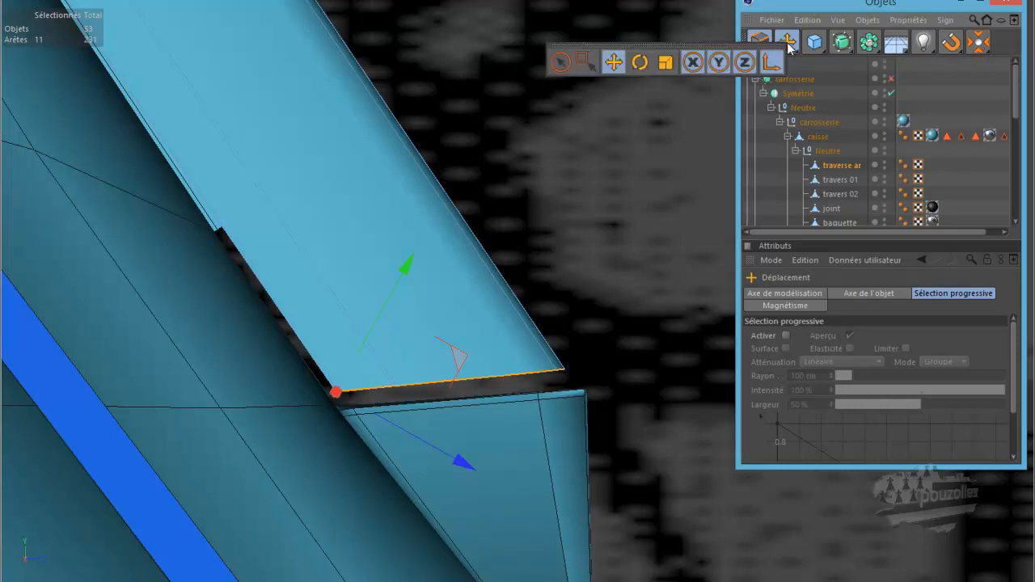
pyautogui.click(640, 62)
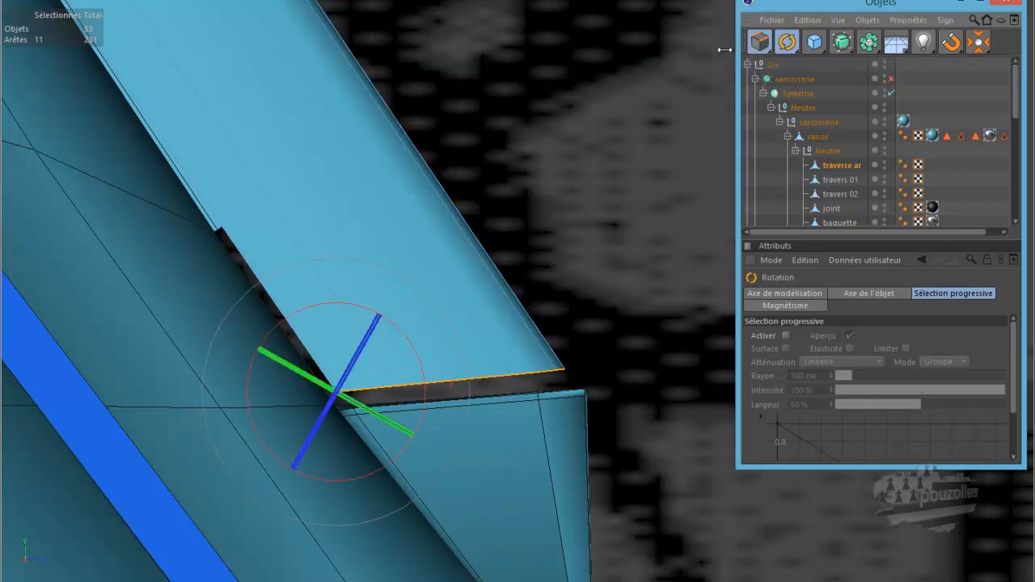
pyautogui.click(788, 41)
pyautogui.click(776, 62)
pyautogui.moveTo(415, 348); pyautogui.dragTo(333, 322)
# Move the selected lower edges down along the panel's slope to the adjoining body part and fine-tune their rotation to match its upper edge
pyautogui.moveTo(791, 48); pyautogui.dragTo(616, 65)
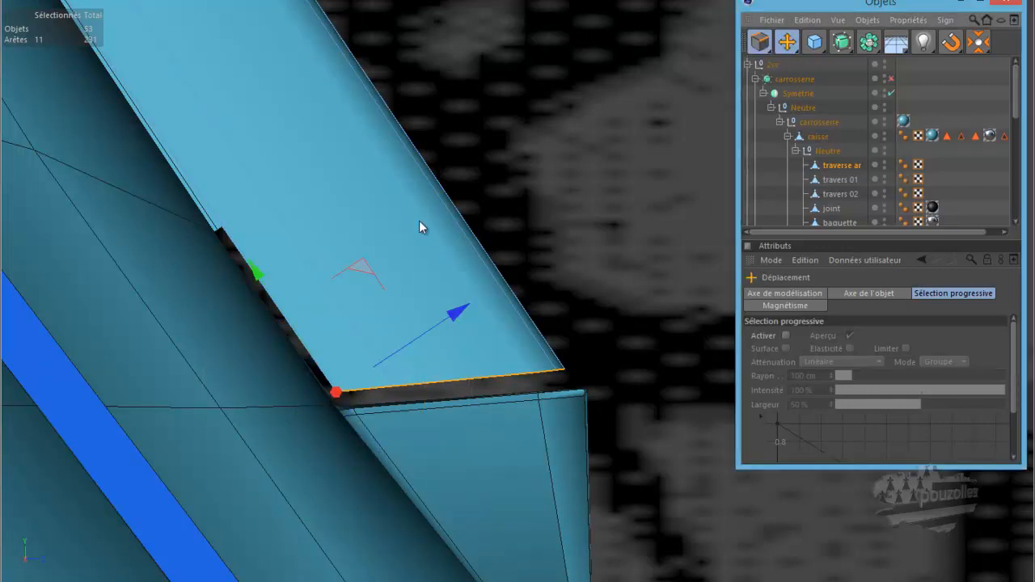
pyautogui.moveTo(255, 272); pyautogui.dragTo(260, 292)
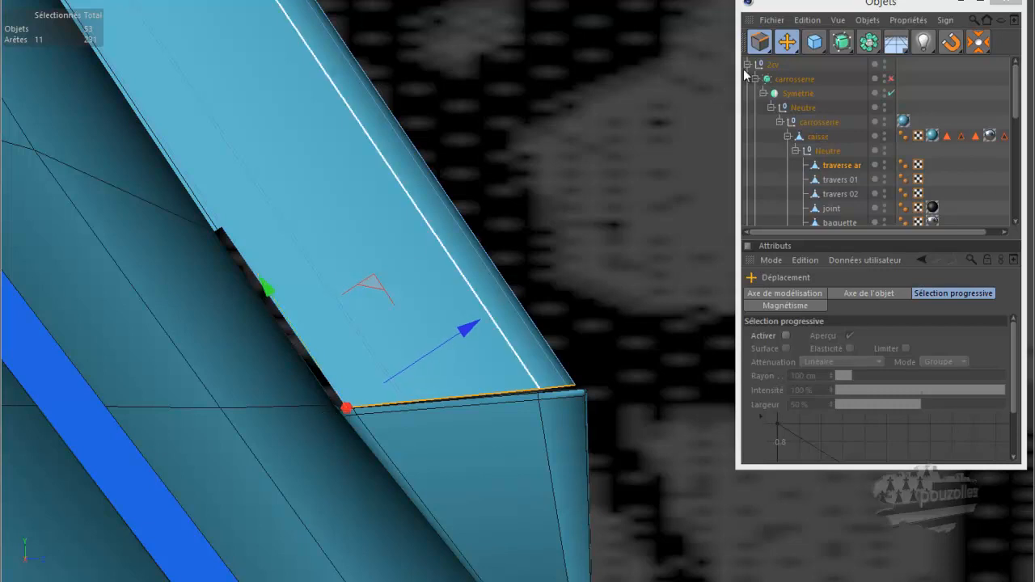
pyautogui.click(784, 43)
pyautogui.click(639, 63)
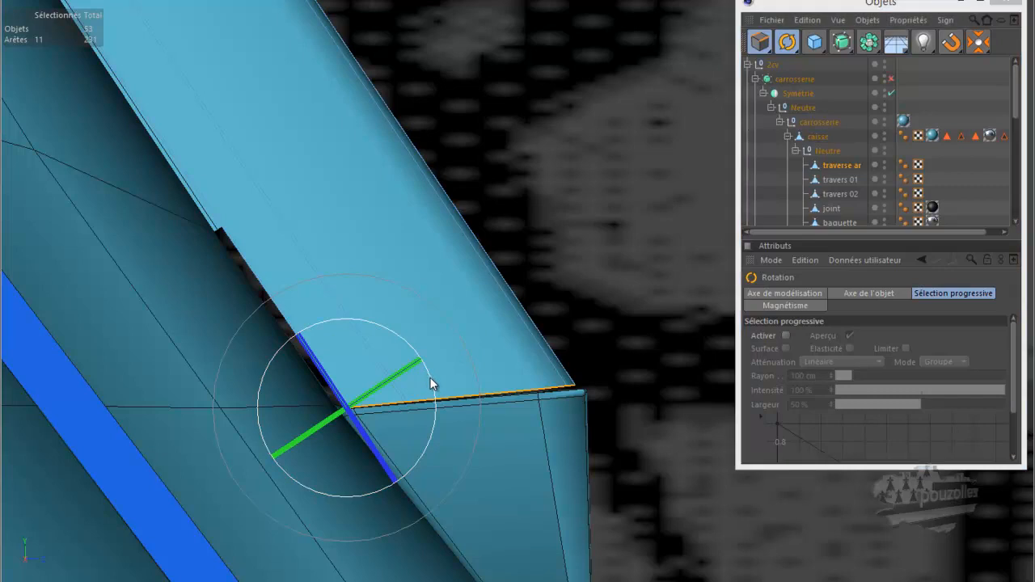
pyautogui.moveTo(429, 377); pyautogui.dragTo(429, 377)
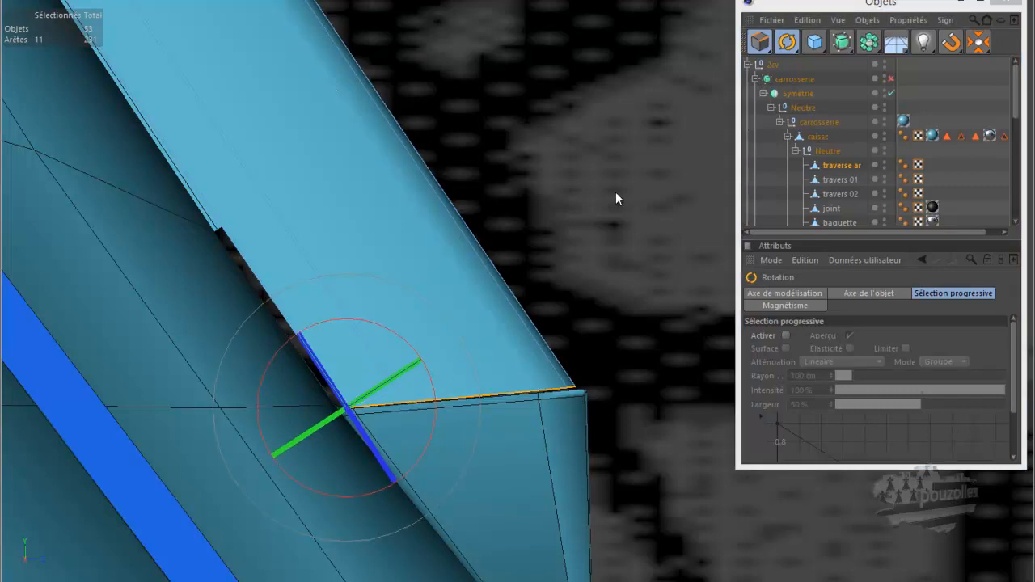
# Select the points at the outer end of the panel's lower edge in point mode with the Pinceau de sélection
pyautogui.click(763, 40)
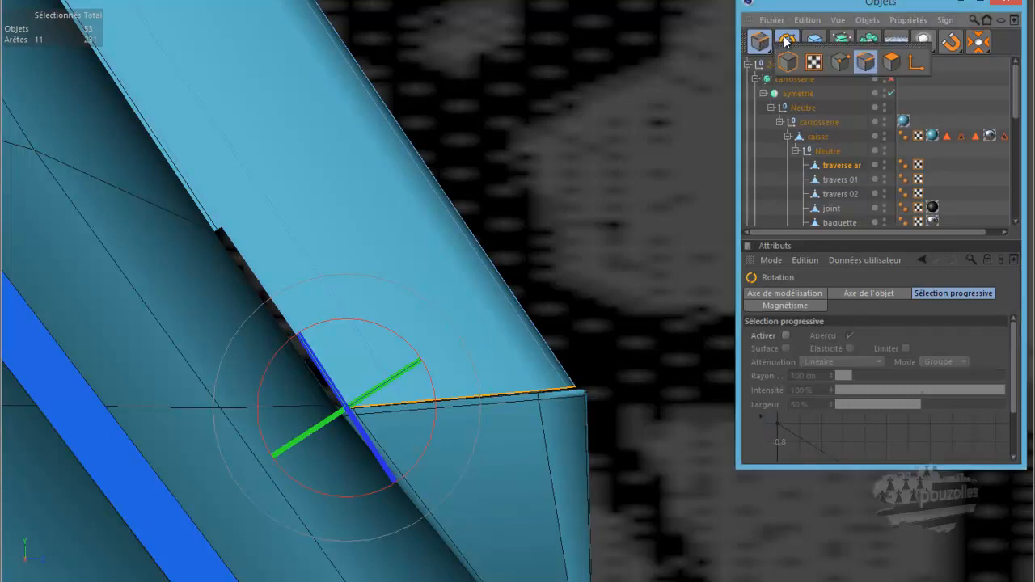
pyautogui.click(785, 38)
pyautogui.click(787, 42)
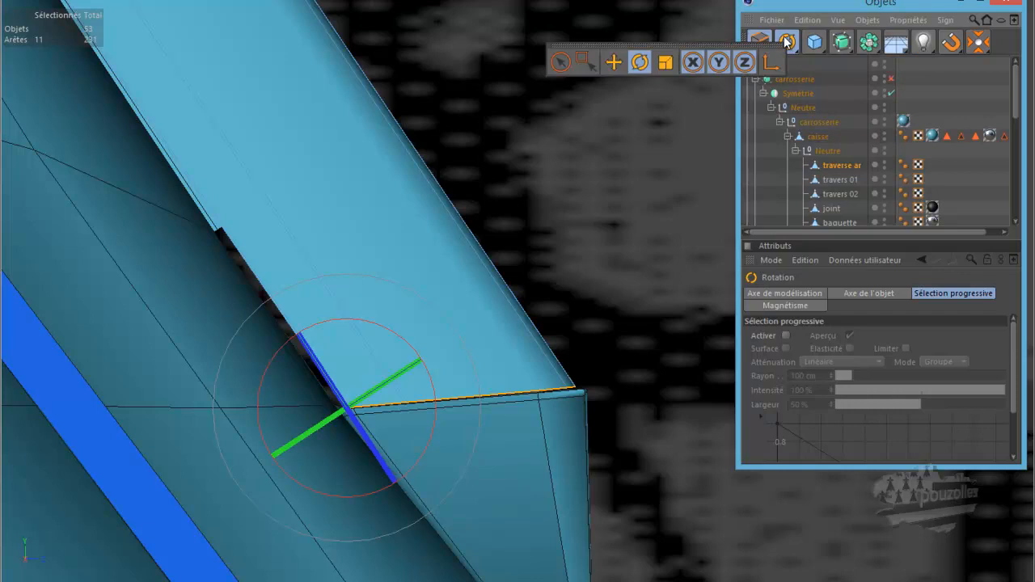
pyautogui.click(560, 62)
pyautogui.click(759, 42)
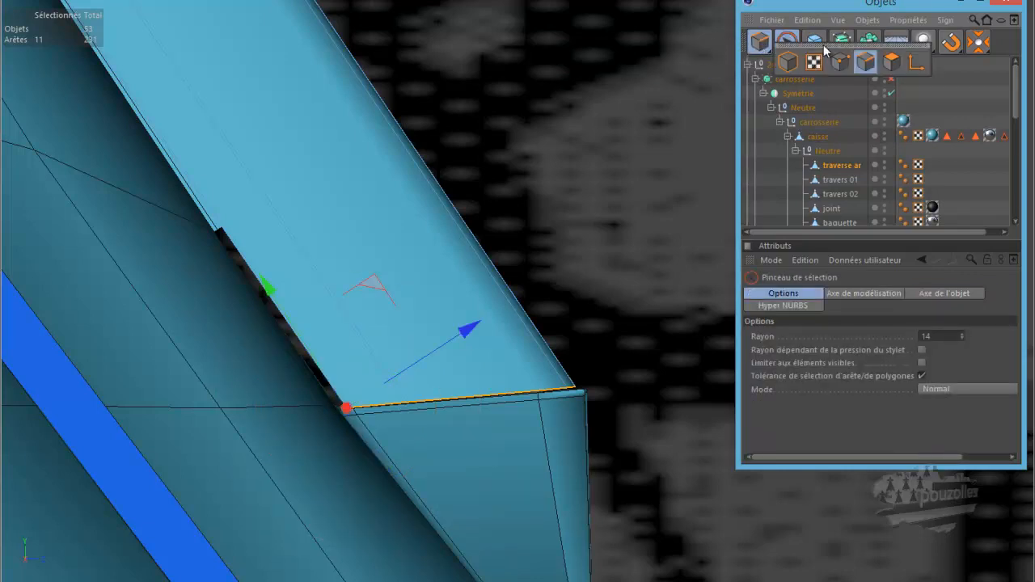
pyautogui.click(843, 62)
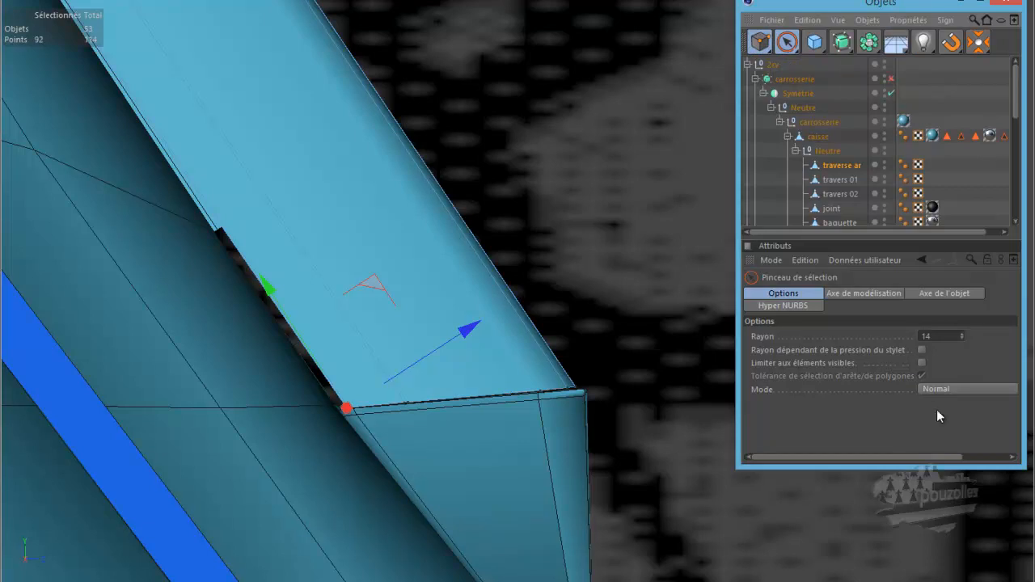
pyautogui.click(603, 387)
pyautogui.click(561, 391)
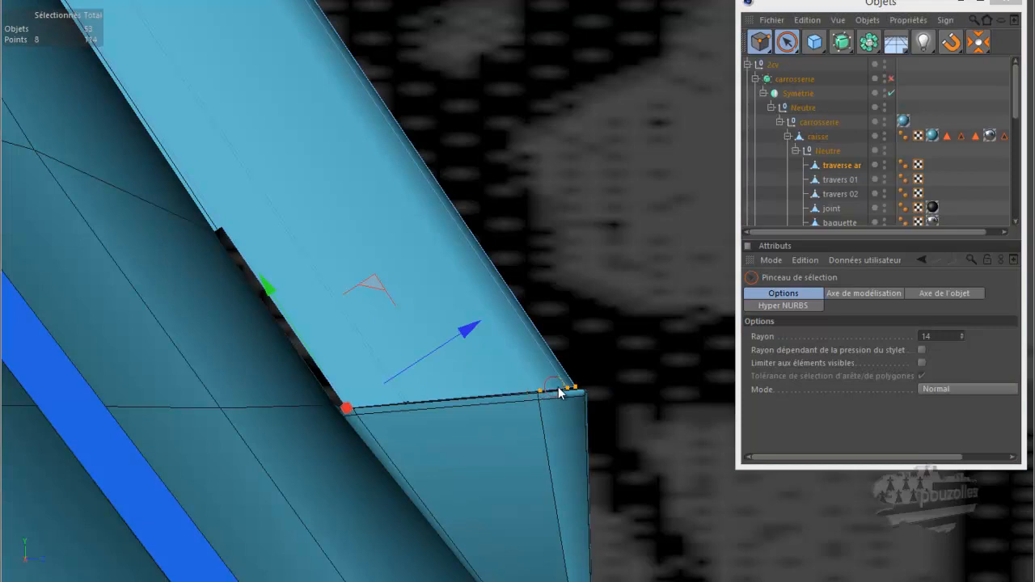
pyautogui.click(558, 389)
pyautogui.moveTo(618, 395); pyautogui.dragTo(626, 395)
# Select the extruded lid polygons of traverse ar below the crossbar in the full-size perspective view
pyautogui.middleClick(377, 299)
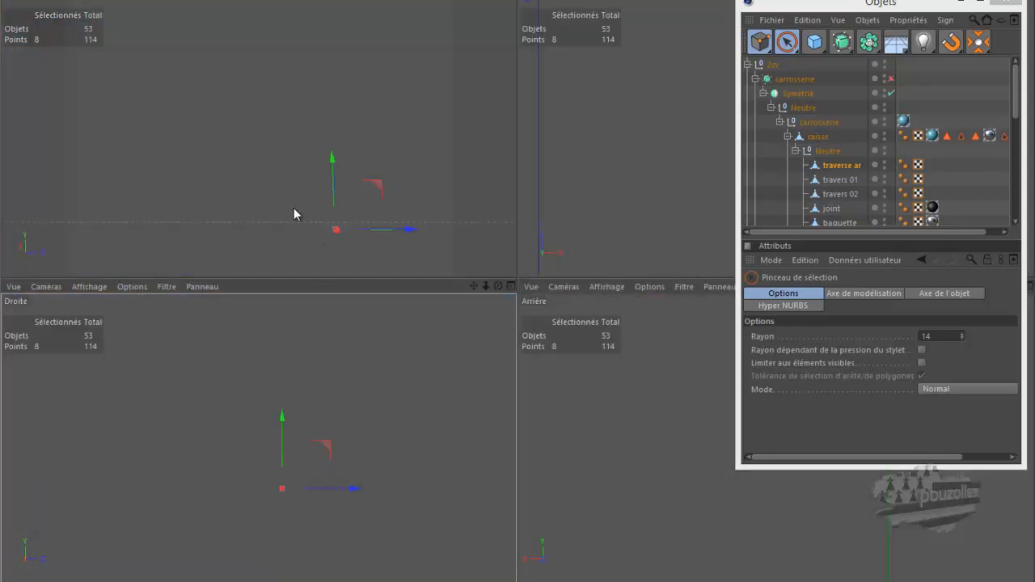
pyautogui.middleClick(293, 207)
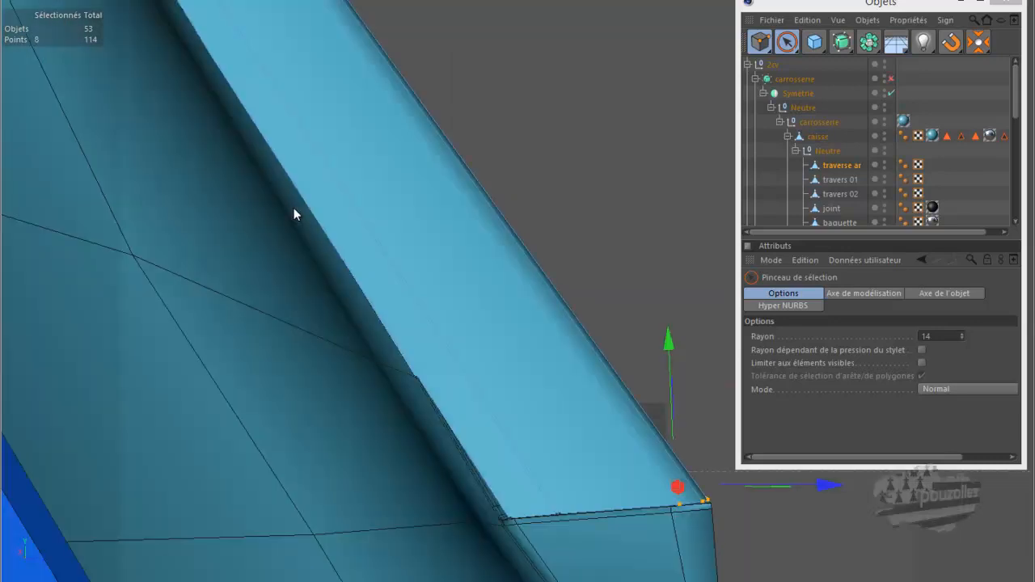
pyautogui.keyDown('alt'); pyautogui.moveTo(307, 241); pyautogui.dragTo(337, 345); pyautogui.keyUp('alt')
pyautogui.click(961, 3)
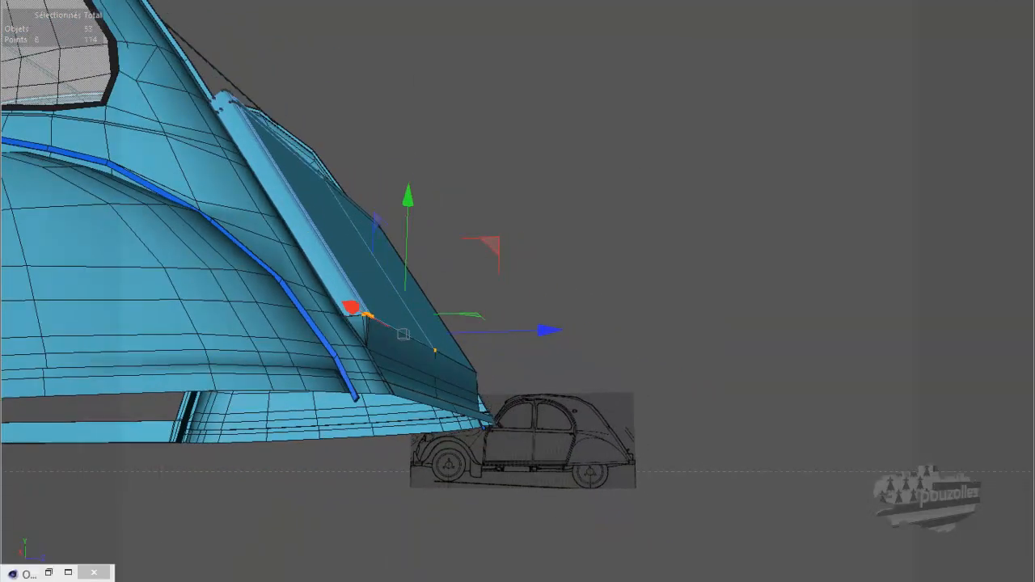
pyautogui.moveTo(517, 260)
pyautogui.keyDown('alt'); pyautogui.mouseDown()
pyautogui.moveTo(509, 269)
pyautogui.moveTo(517, 260)
pyautogui.mouseUp(); pyautogui.keyUp('alt')
pyautogui.keyDown('alt'); pyautogui.moveTo(790, 118); pyautogui.dragTo(828, 121); pyautogui.keyUp('alt')
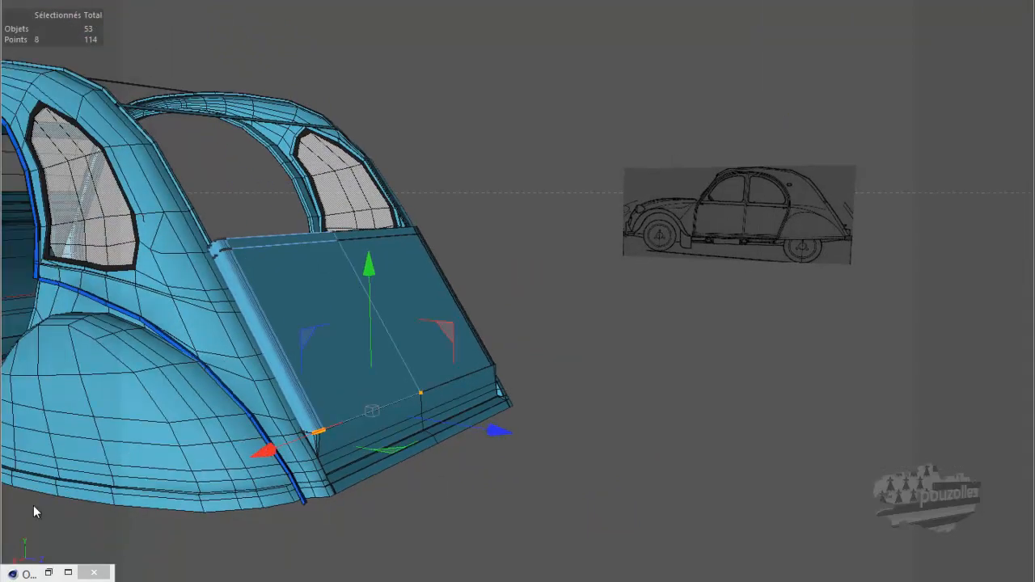
pyautogui.click(48, 572)
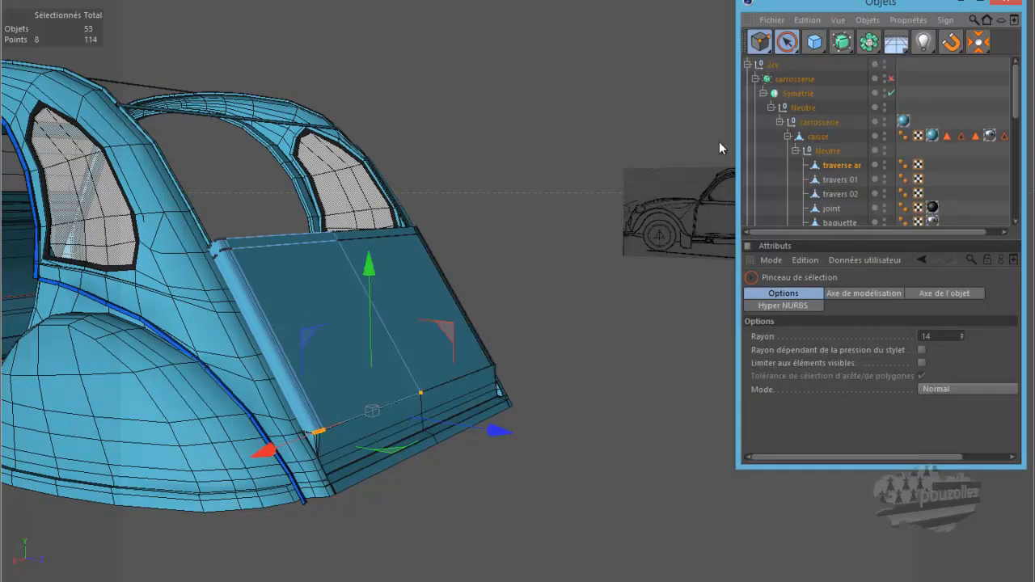
pyautogui.click(841, 166)
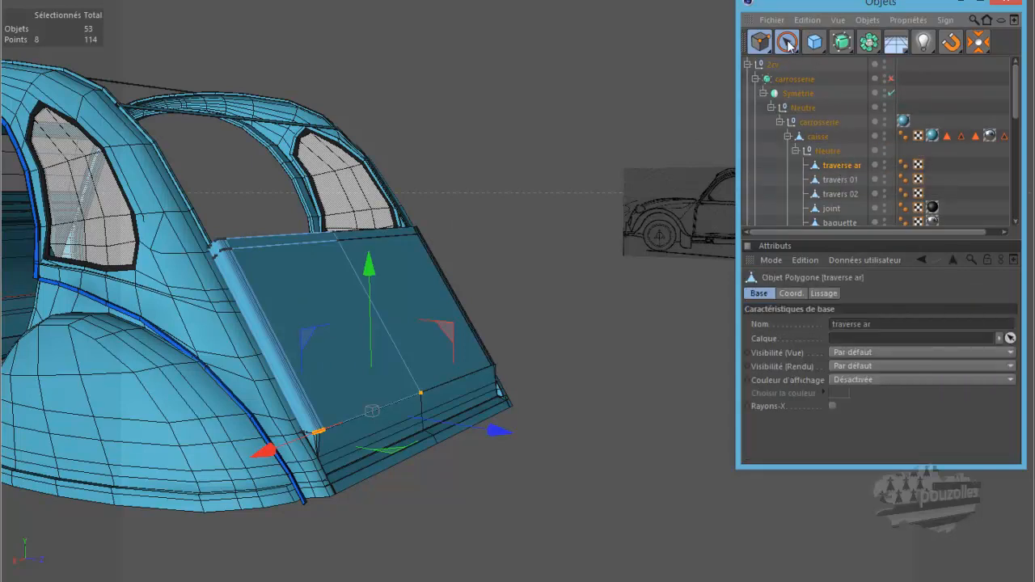
pyautogui.moveTo(762, 43); pyautogui.dragTo(892, 65)
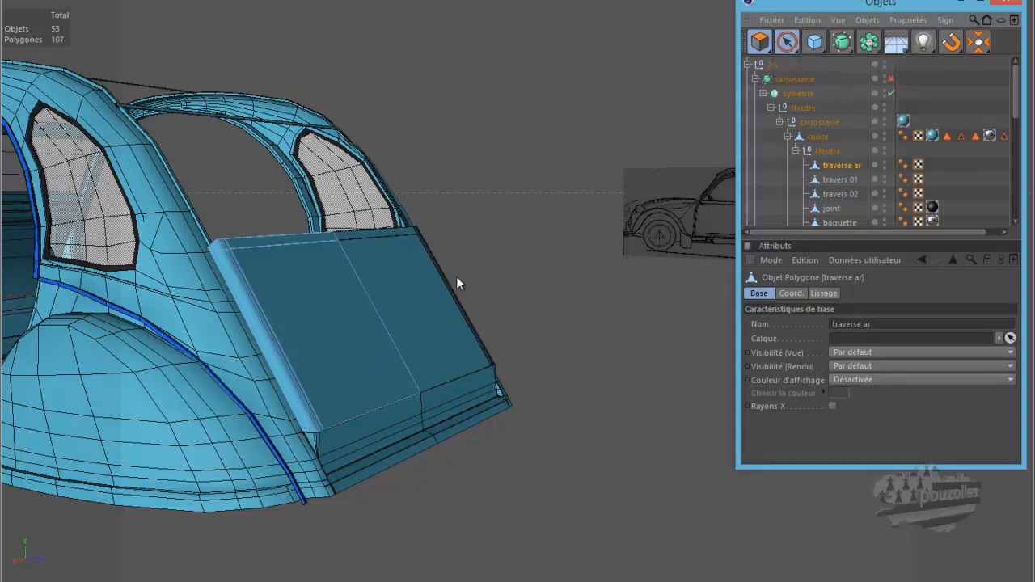
pyautogui.moveTo(274, 395); pyautogui.dragTo(386, 359)
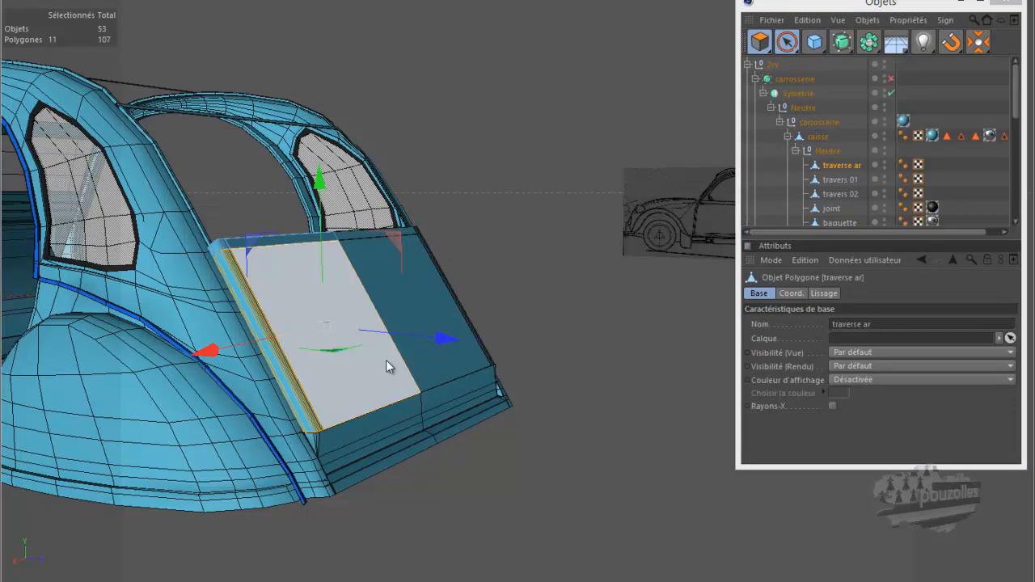
# Split the selected lid polygons into a separate object with Scission and rename it malle
pyautogui.rightClick(505, 127)
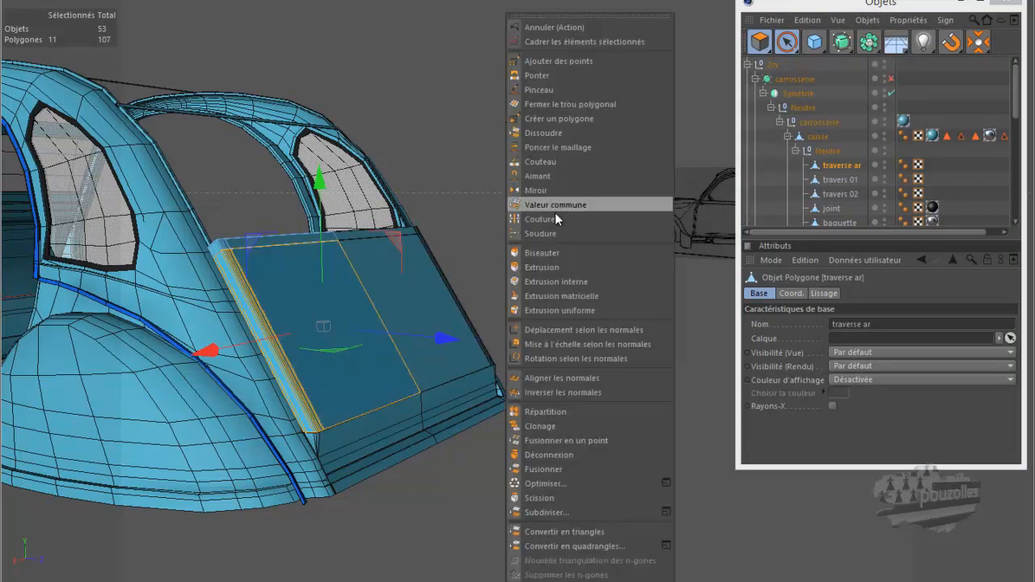
pyautogui.click(539, 498)
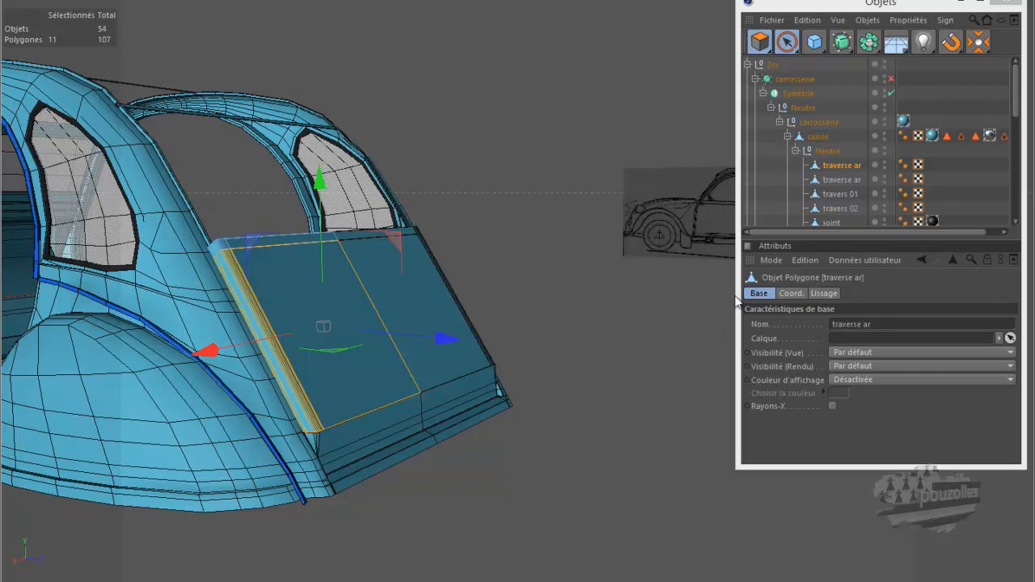
pyautogui.doubleClick(839, 179)
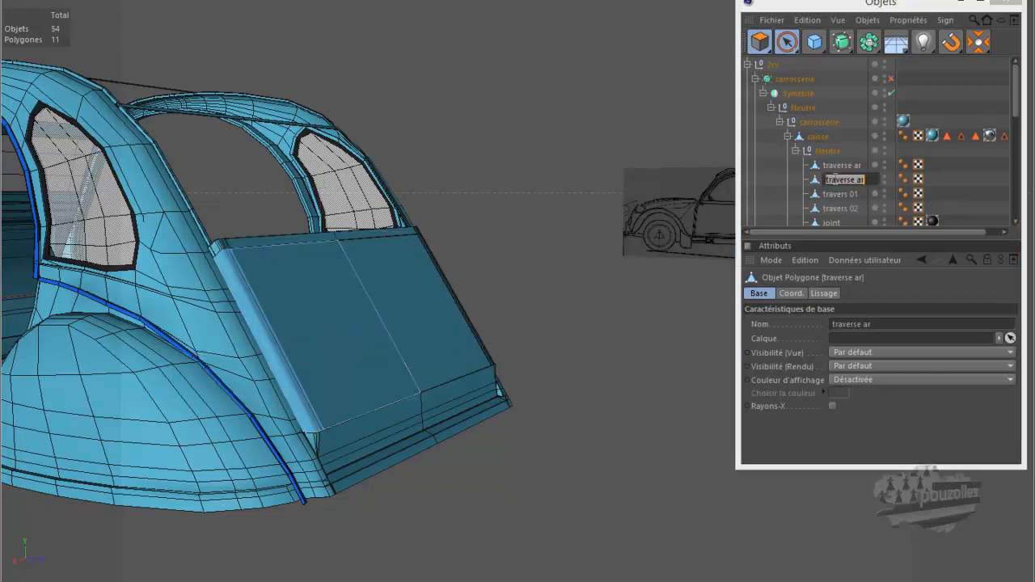
pyautogui.write('maile')
pyautogui.press('Return')
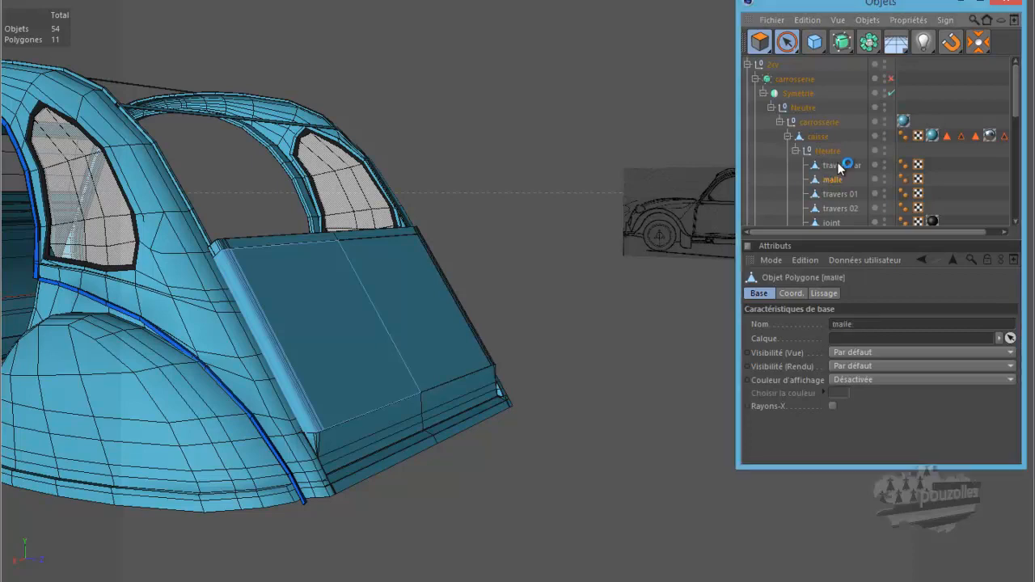
# Delete the duplicated lid polygons from traverse ar and isolate that object in the scene
pyautogui.click(840, 165)
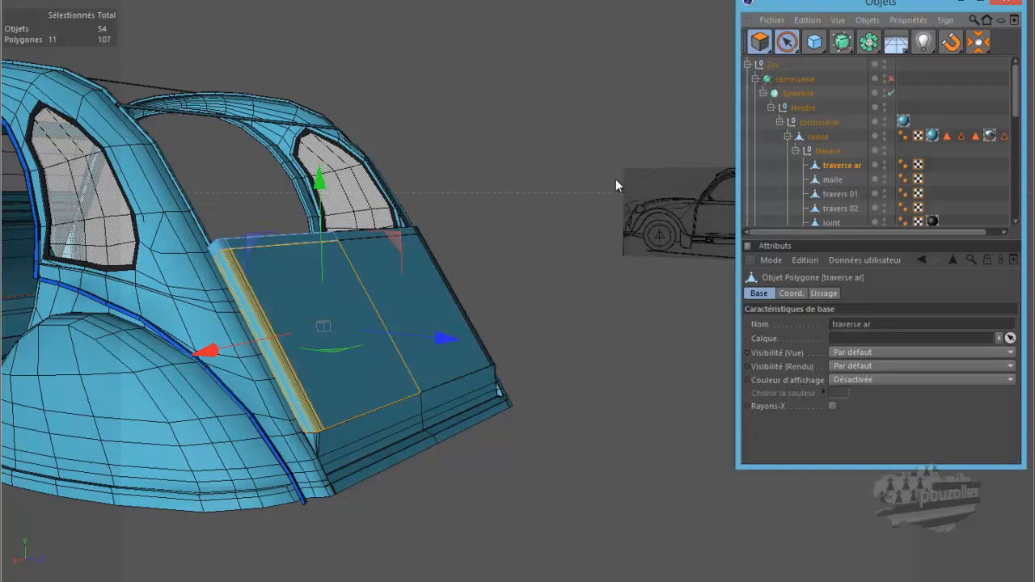
pyautogui.click(507, 119)
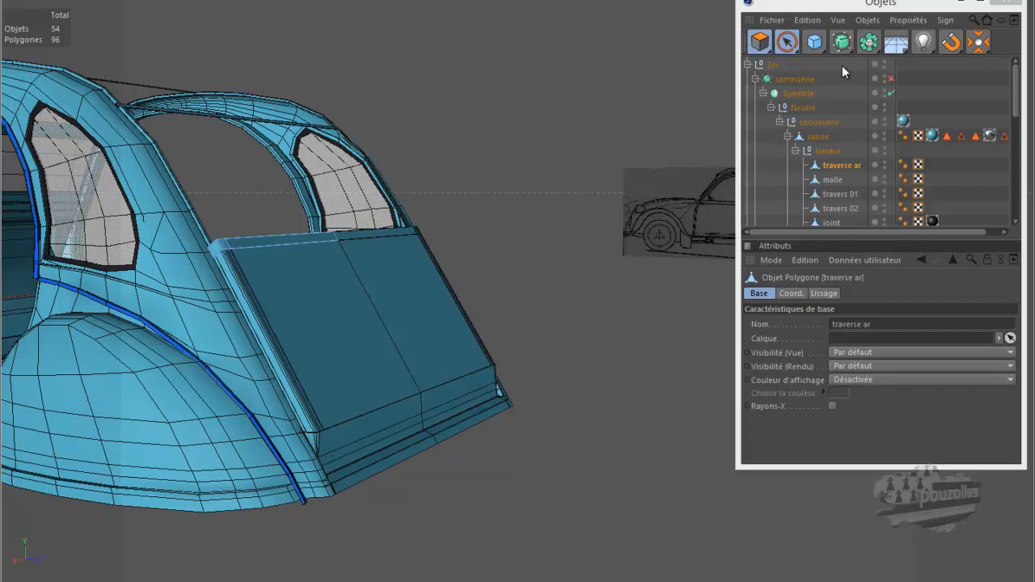
pyautogui.click(977, 42)
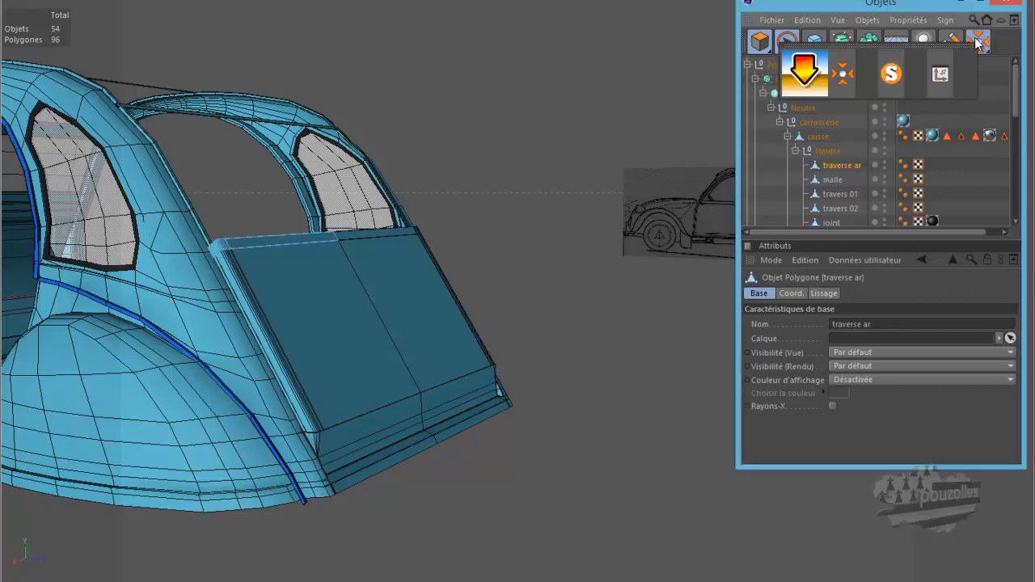
pyautogui.click(890, 75)
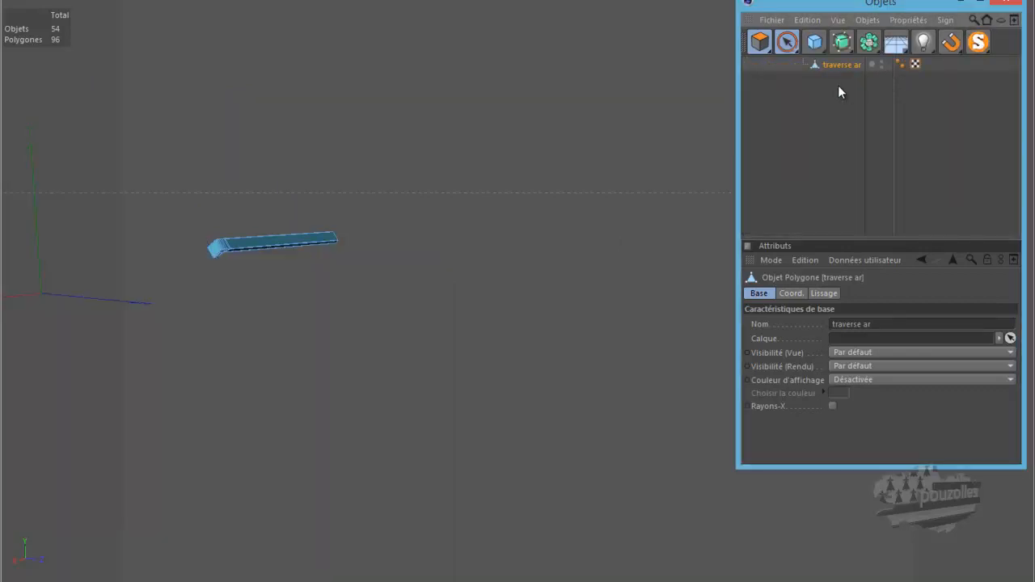
# Isolate malle instead of traverse ar and expose the underside of its side flange
pyautogui.click(980, 44)
pyautogui.click(839, 177)
pyautogui.click(979, 44)
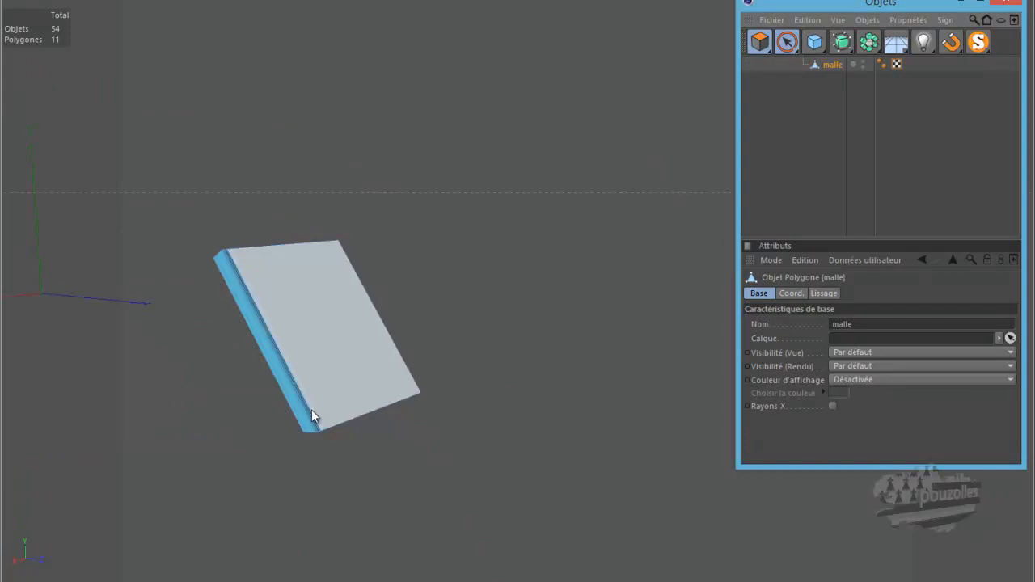
pyautogui.keyDown('alt'); pyautogui.moveTo(306, 409); pyautogui.dragTo(289, 320); pyautogui.keyUp('alt')
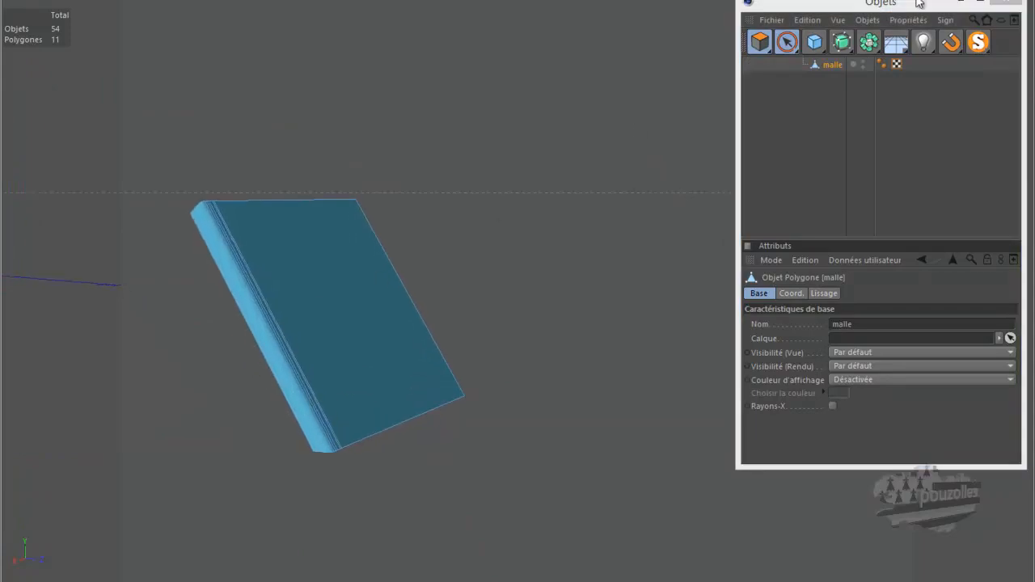
pyautogui.moveTo(522, 266)
pyautogui.keyDown('alt'); pyautogui.mouseDown()
pyautogui.moveTo(541, 267)
pyautogui.moveTo(526, 262)
pyautogui.mouseUp(); pyautogui.keyUp('alt')
pyautogui.keyDown('alt'); pyautogui.moveTo(642, 161); pyautogui.dragTo(642, 160); pyautogui.keyUp('alt')
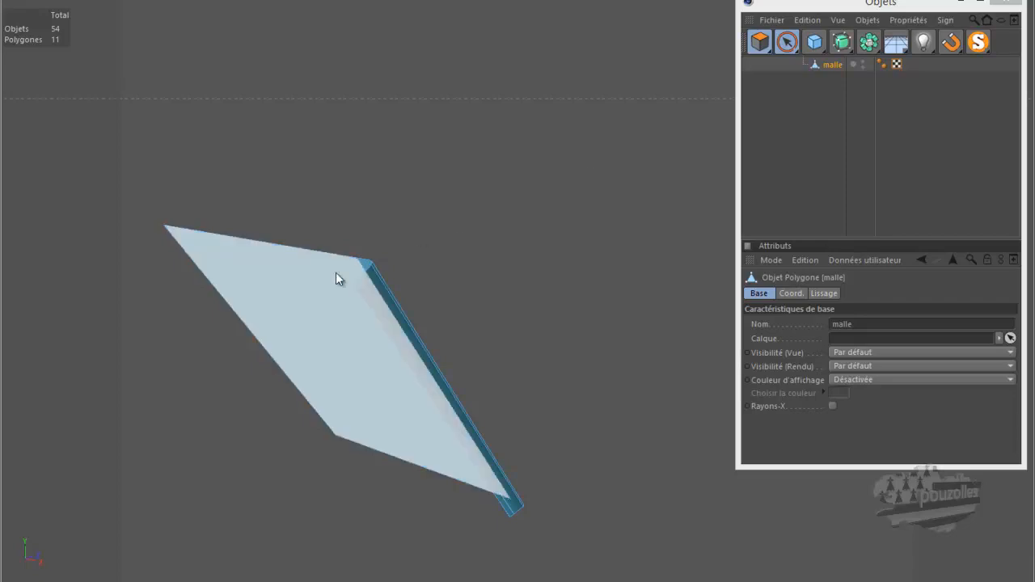
pyautogui.scroll(5, 354, 280)
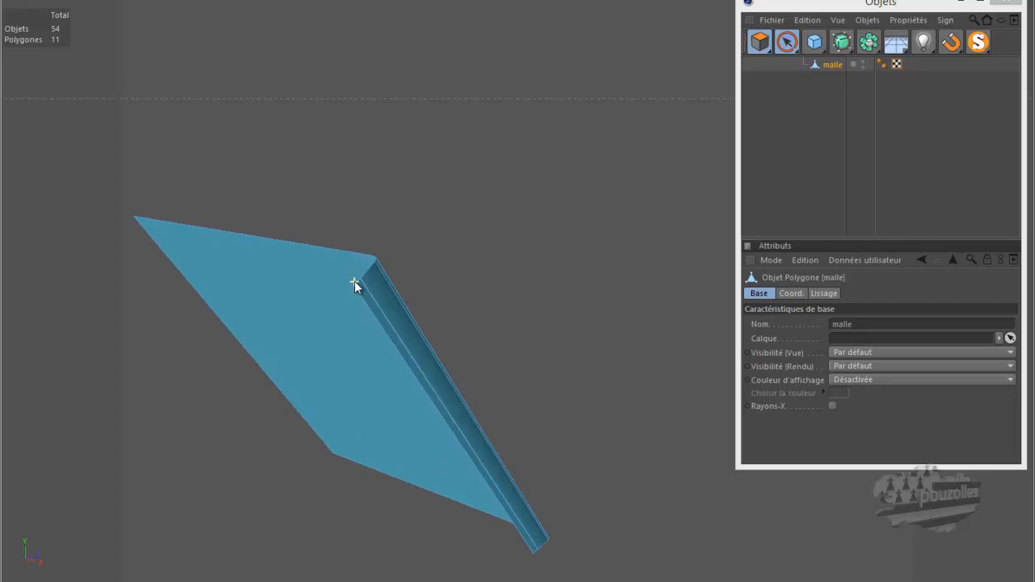
# Loop-select the boundary edges of malle in edge mode and deselect the long edge on the symmetry side
pyautogui.moveTo(764, 44); pyautogui.dragTo(866, 60)
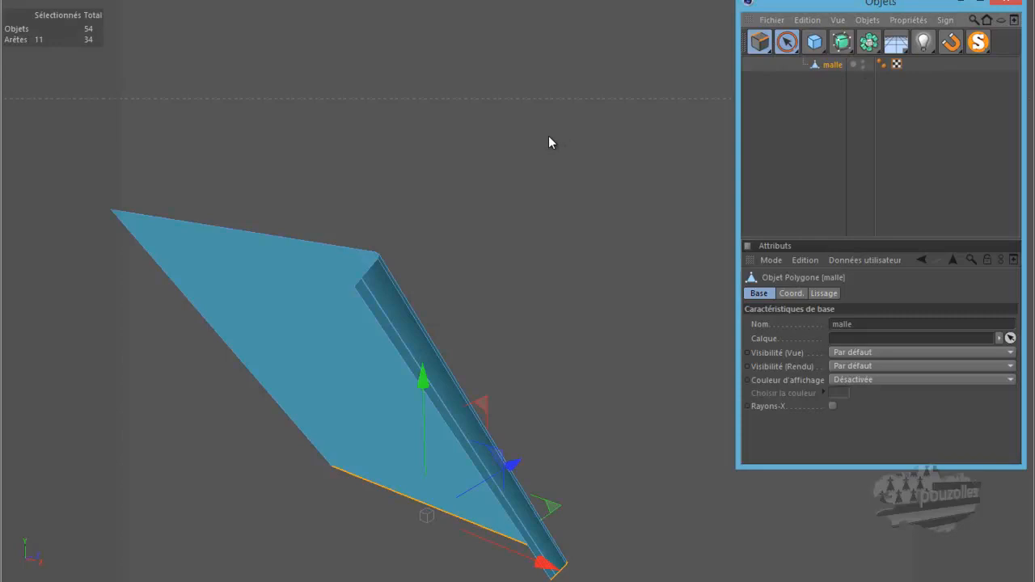
pyautogui.press('u')
pyautogui.press('l')
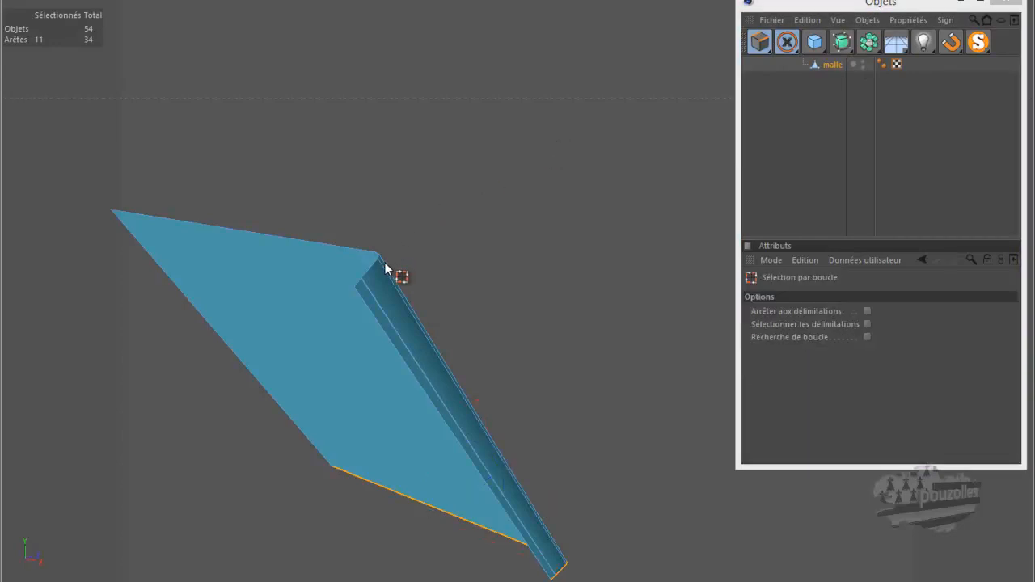
pyautogui.click(368, 271)
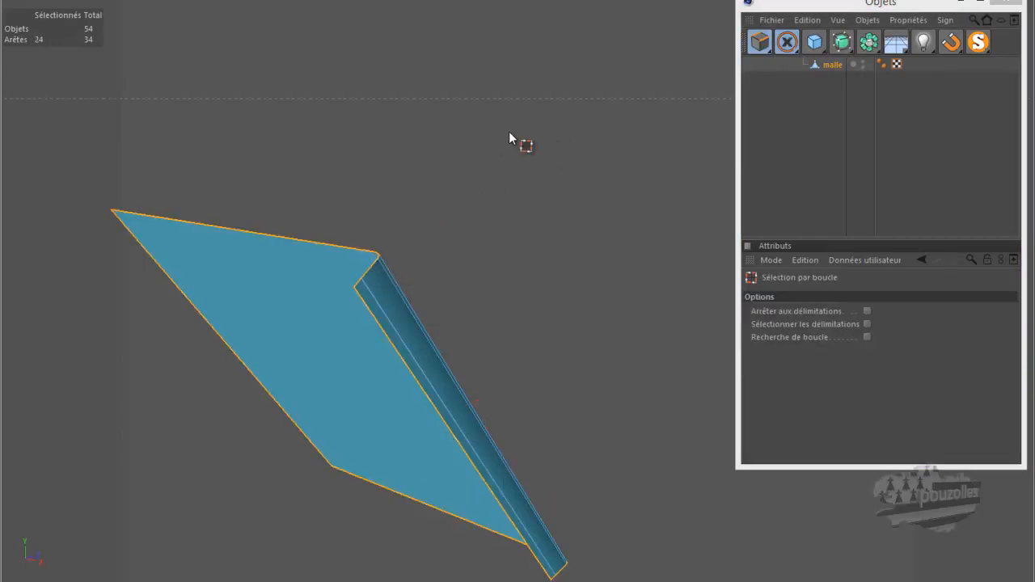
pyautogui.moveTo(792, 44); pyautogui.dragTo(617, 62)
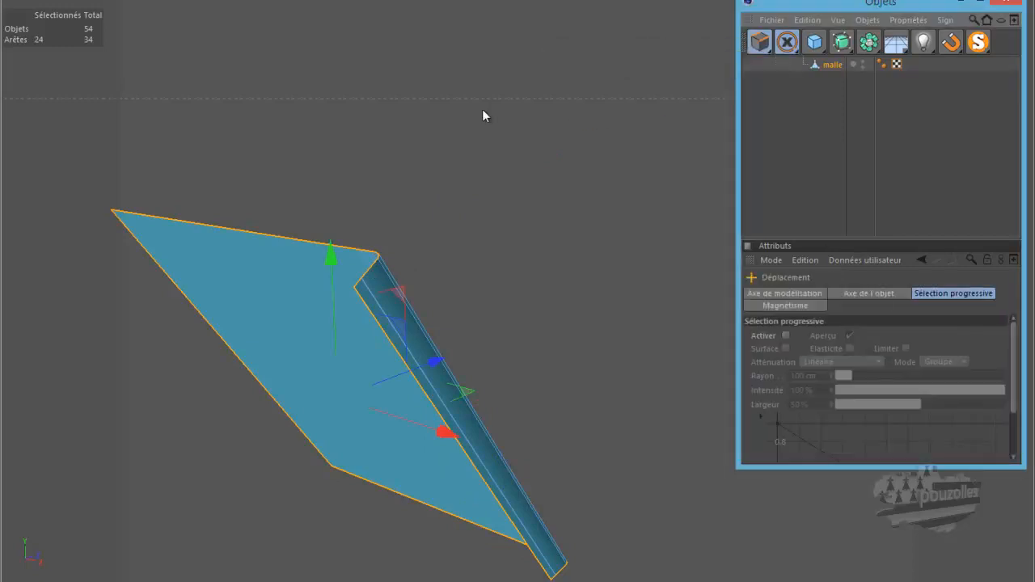
pyautogui.keyDown('ctrl'); pyautogui.click(148, 260); pyautogui.keyUp('ctrl')
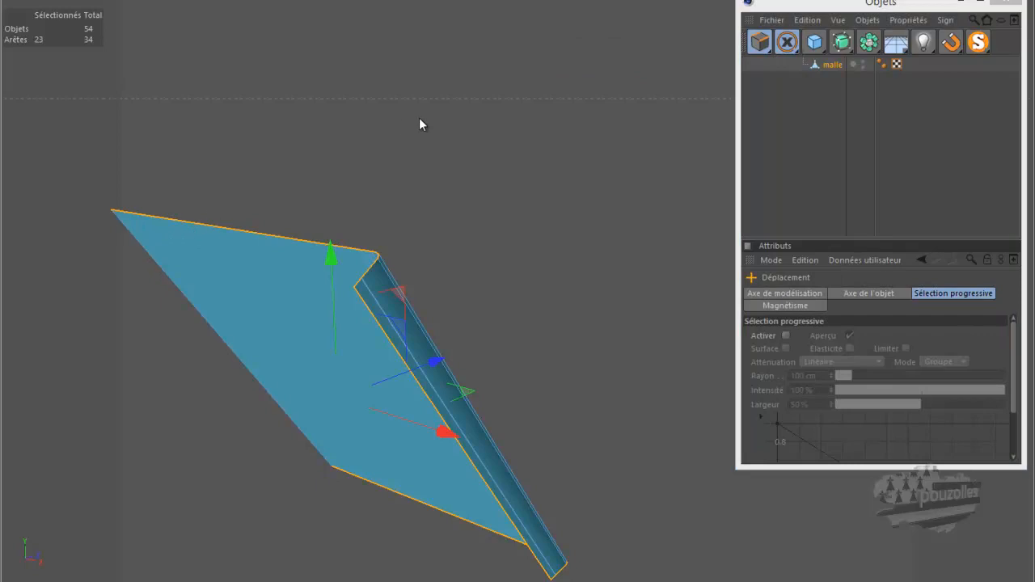
# Try to extrude malle's selected boundary edges by 1 cm at an edge angle of -90°, and undo it
pyautogui.moveTo(513, 99); pyautogui.dragTo(609, 93)
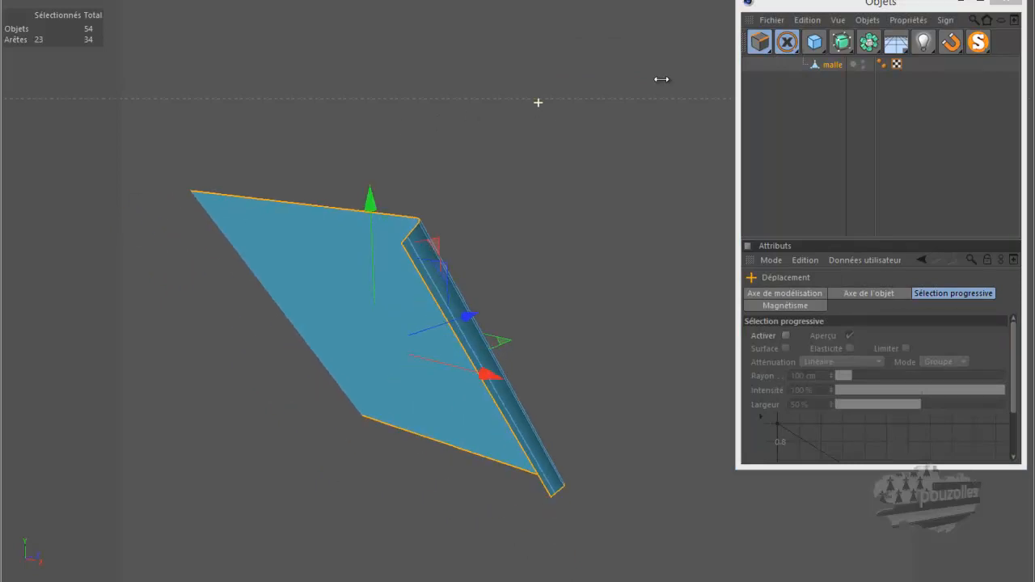
pyautogui.moveTo(941, 4); pyautogui.dragTo(932, 35)
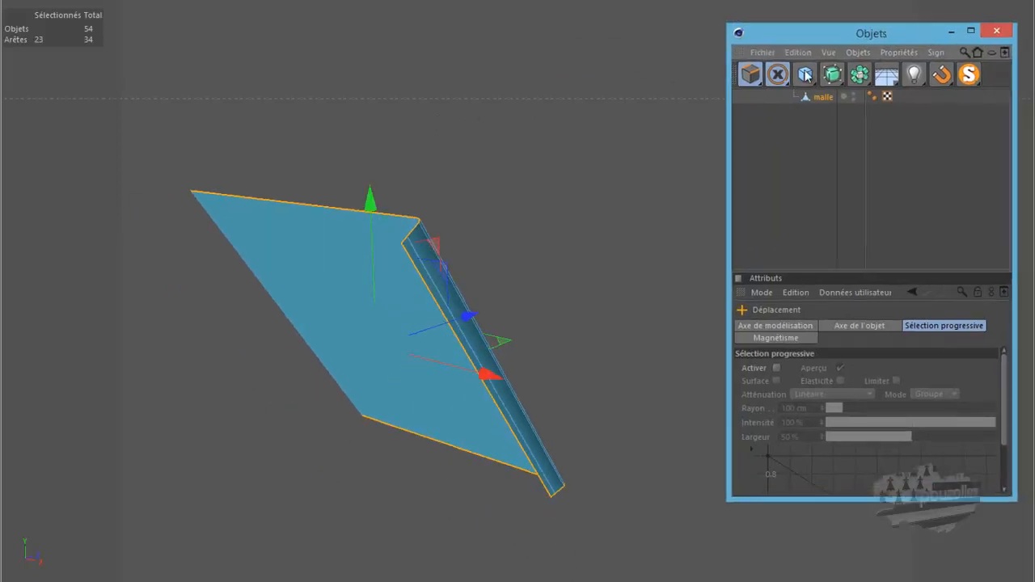
pyautogui.rightClick(563, 119)
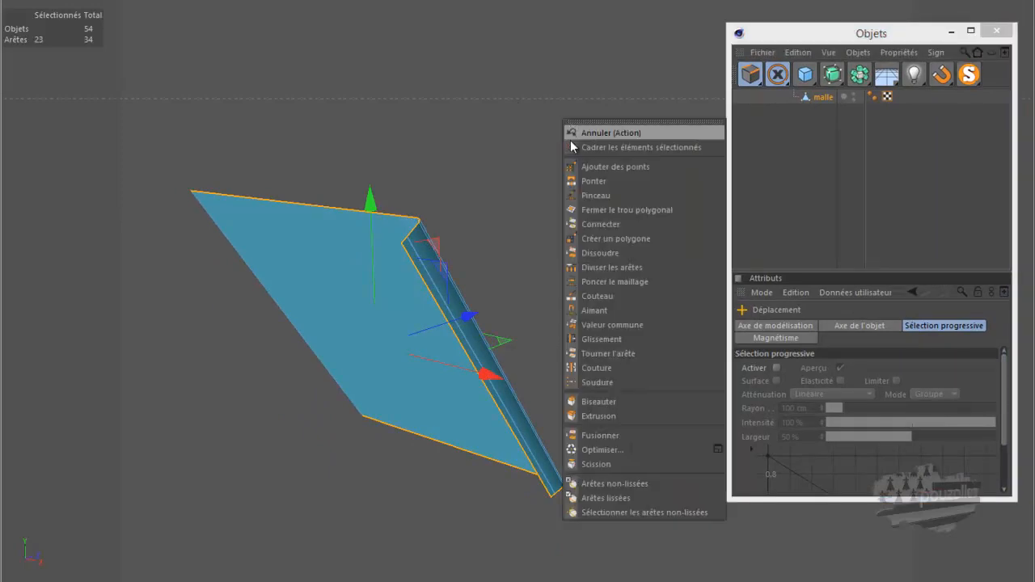
pyautogui.click(597, 415)
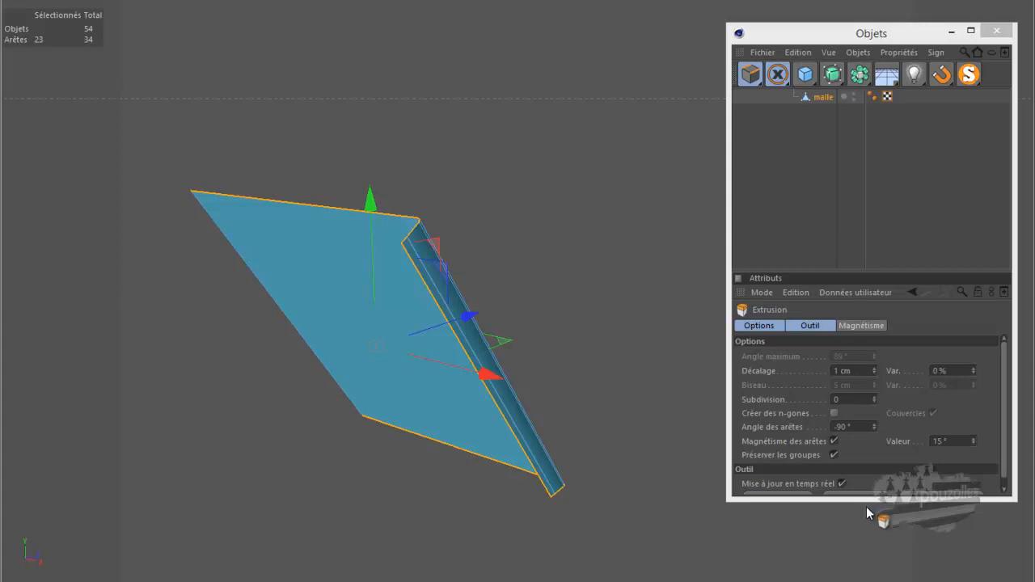
pyautogui.moveTo(866, 501); pyautogui.dragTo(861, 544)
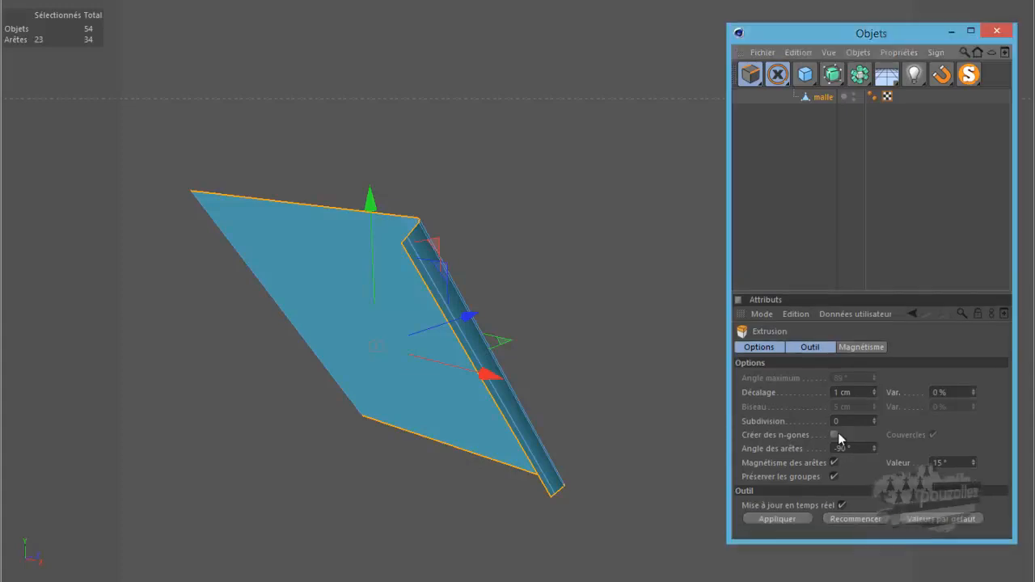
pyautogui.scroll(2, 428, 433)
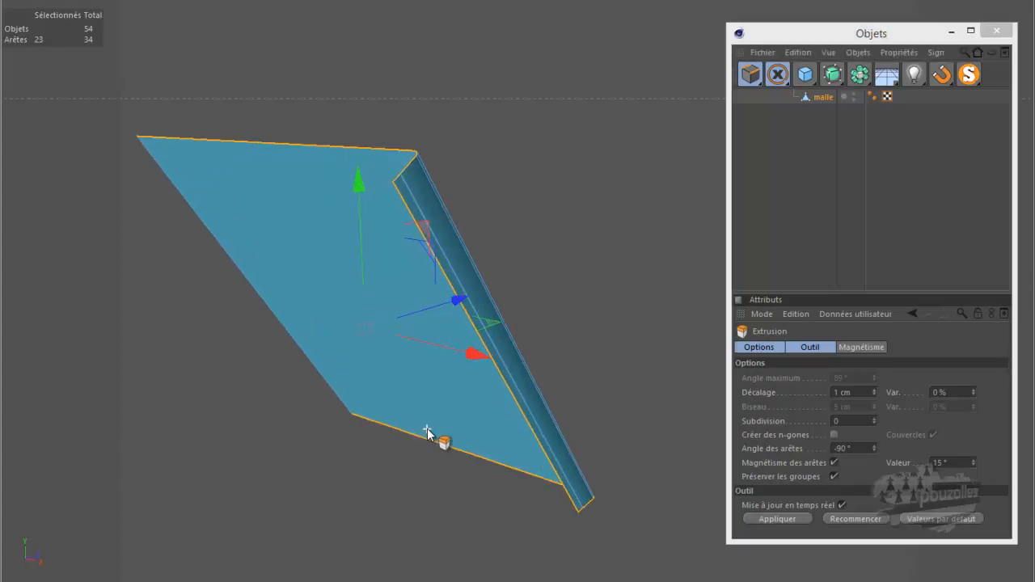
pyautogui.scroll(2, 428, 432)
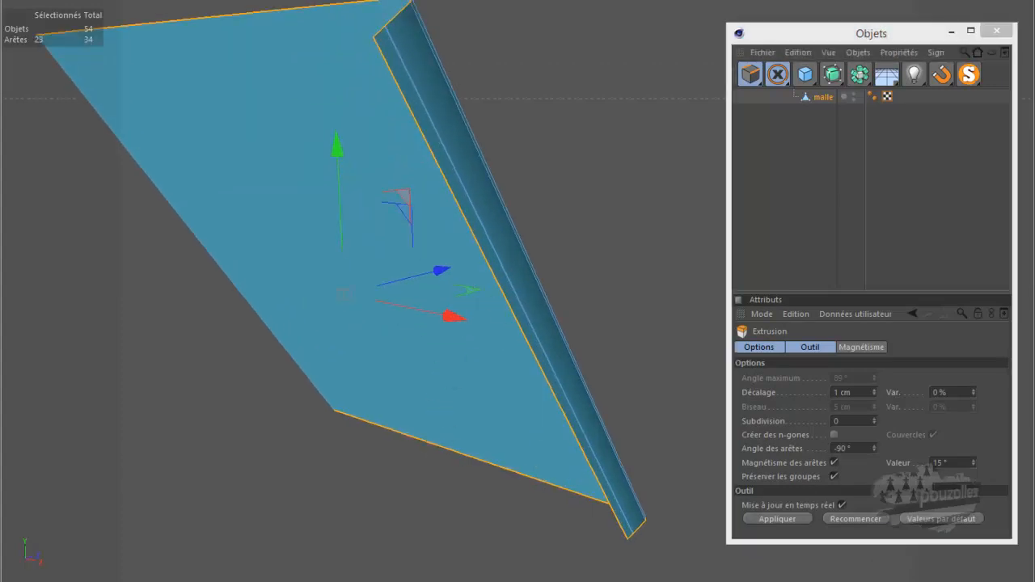
pyautogui.keyDown('alt'); pyautogui.moveTo(313, 275); pyautogui.dragTo(314, 320); pyautogui.keyUp('alt')
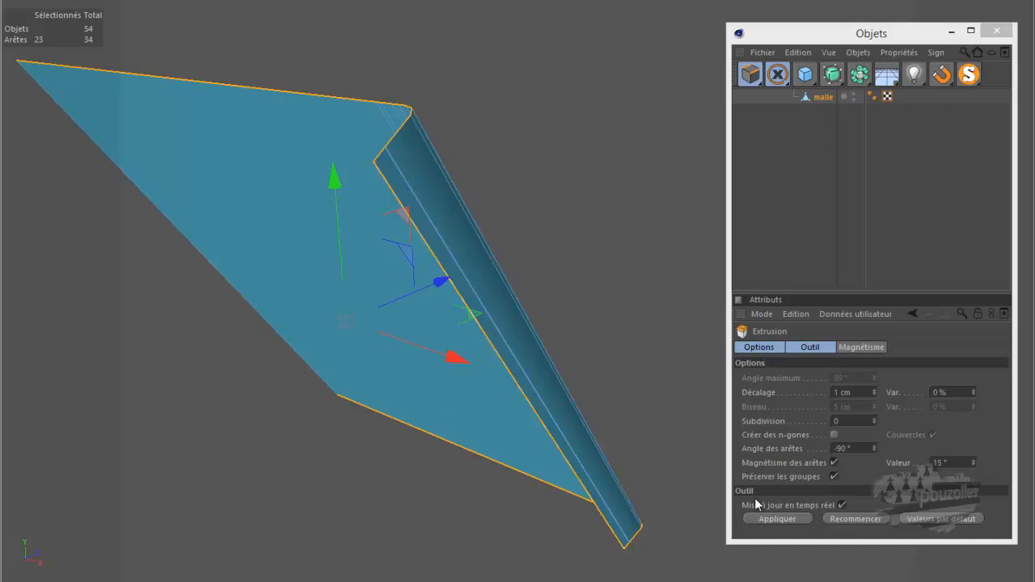
pyautogui.click(774, 518)
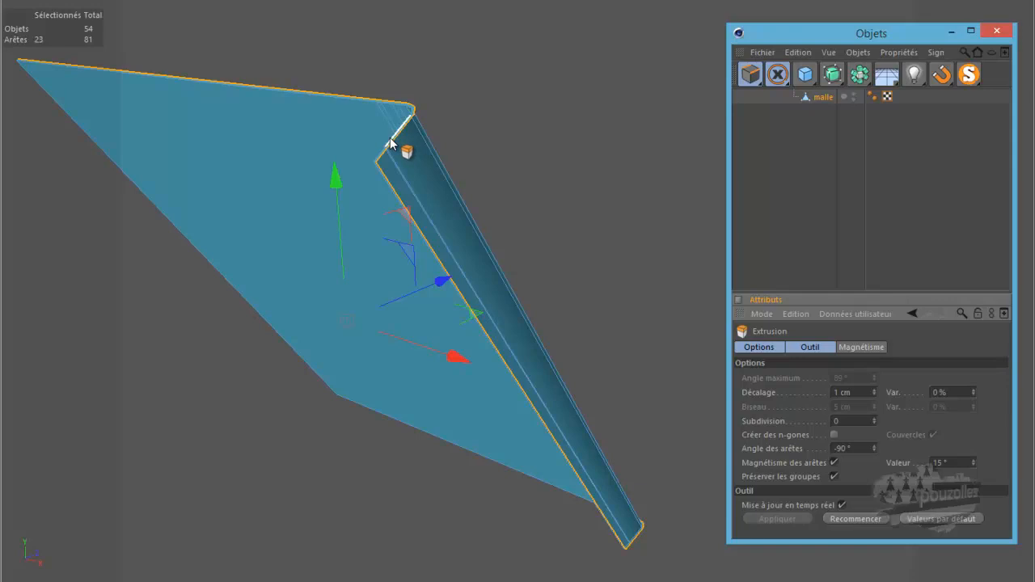
pyautogui.click(327, 38)
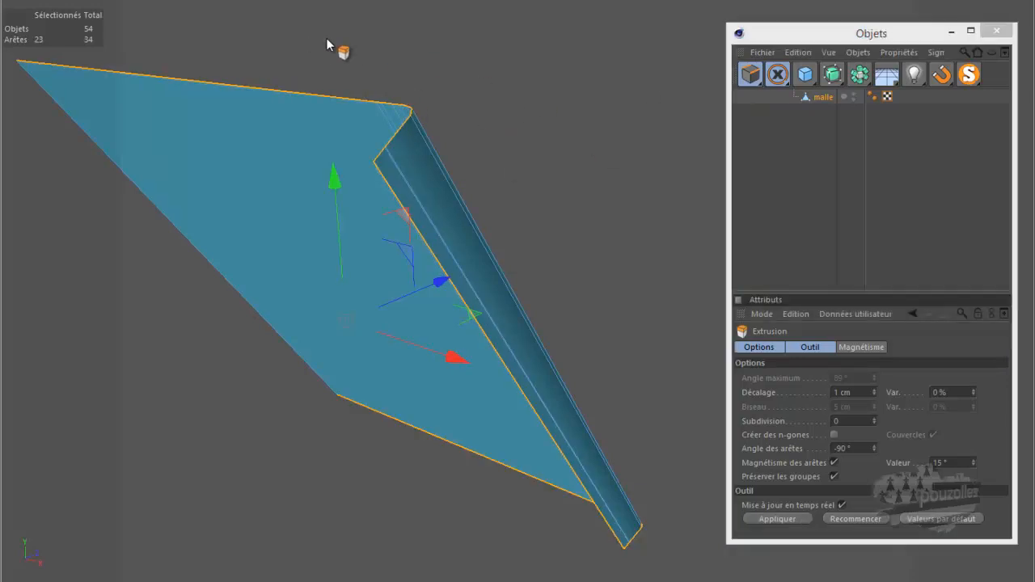
# Extrude malle's selected boundary edges by 1 cm with the edge angle set to 90°
pyautogui.click(839, 448)
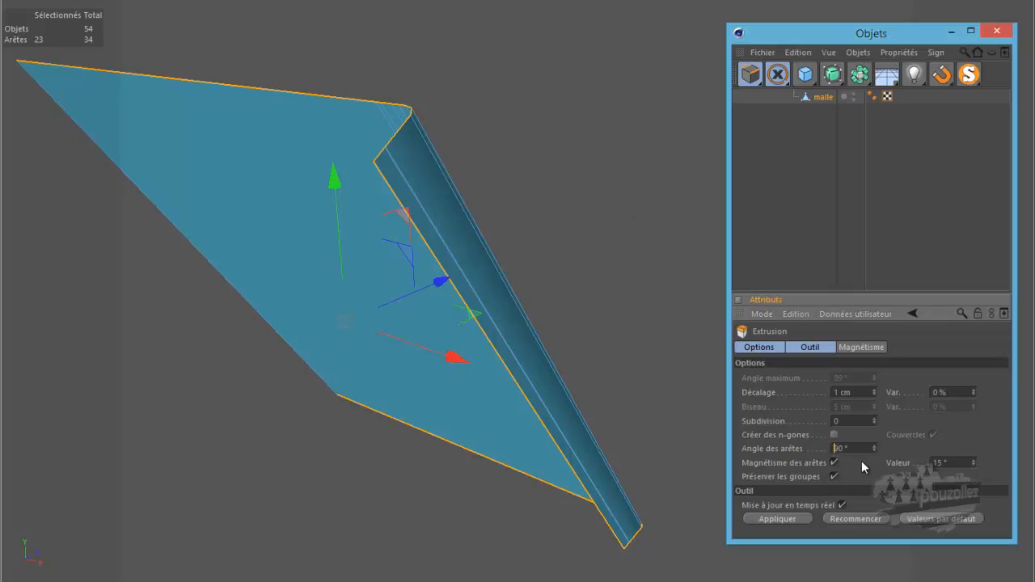
pyautogui.click(778, 518)
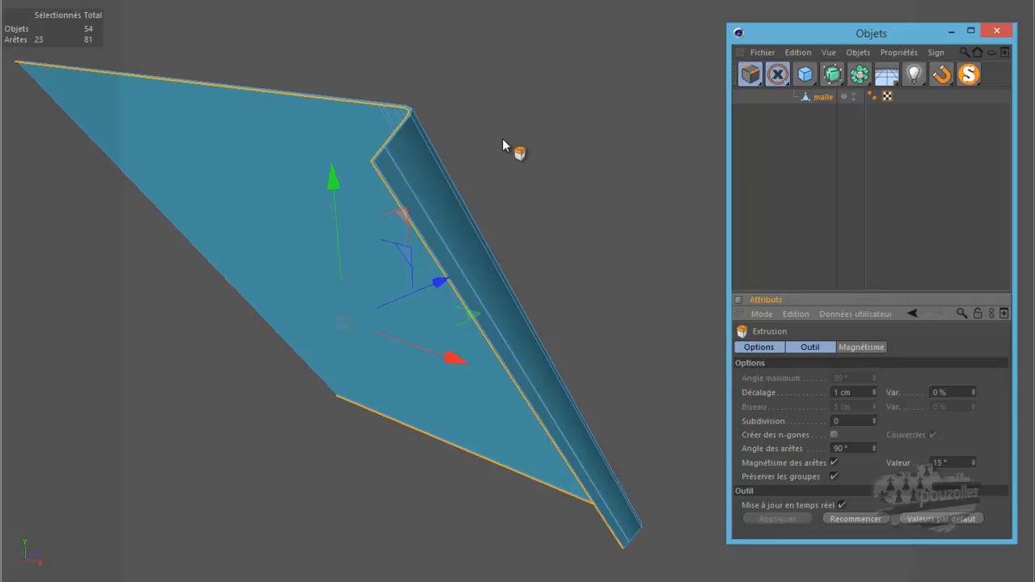
pyautogui.scroll(-5, 502, 138)
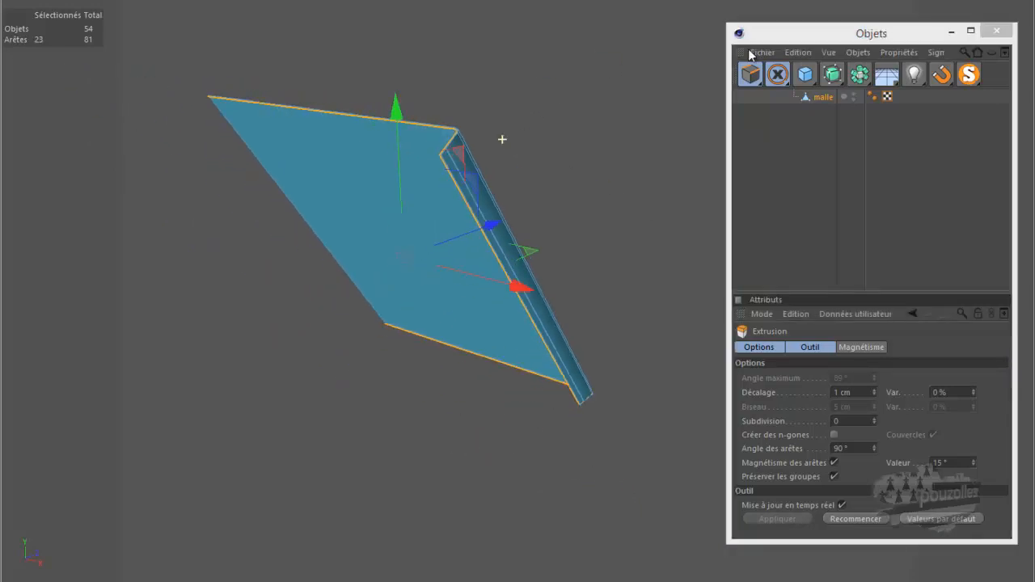
# Restore the full model to examine how the extruded lid edge sits against the body, and isolate malle again
pyautogui.click(970, 75)
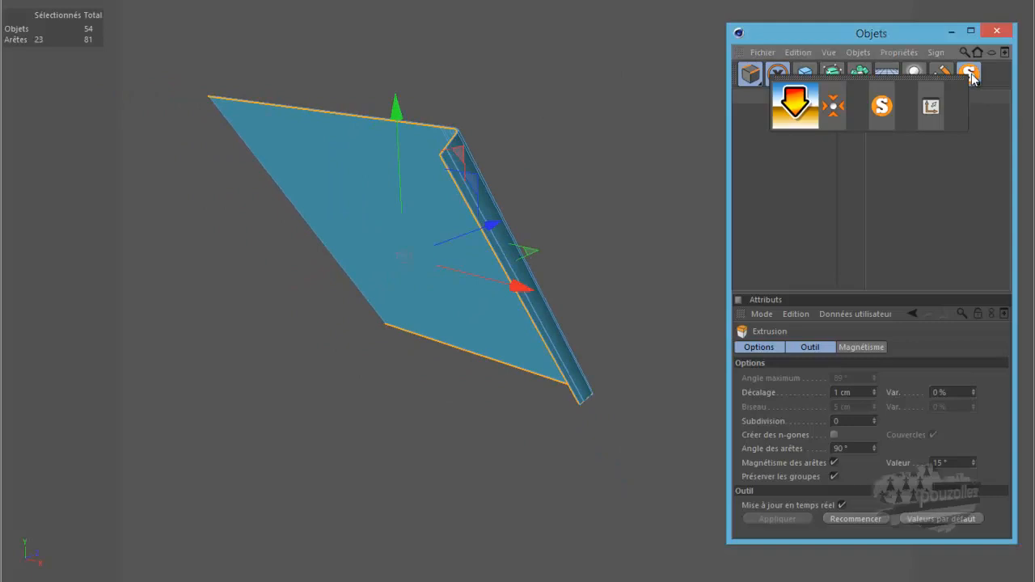
pyautogui.click(971, 75)
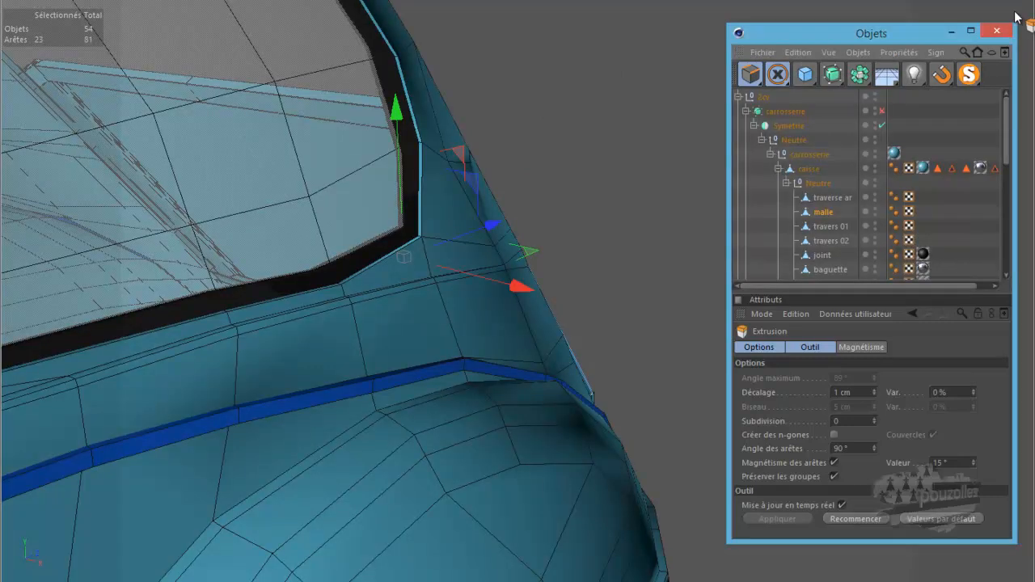
pyautogui.moveTo(517, 268)
pyautogui.keyDown('alt'); pyautogui.mouseDown()
pyautogui.moveTo(509, 260)
pyautogui.moveTo(527, 259)
pyautogui.moveTo(518, 260)
pyautogui.mouseUp(); pyautogui.keyUp('alt')
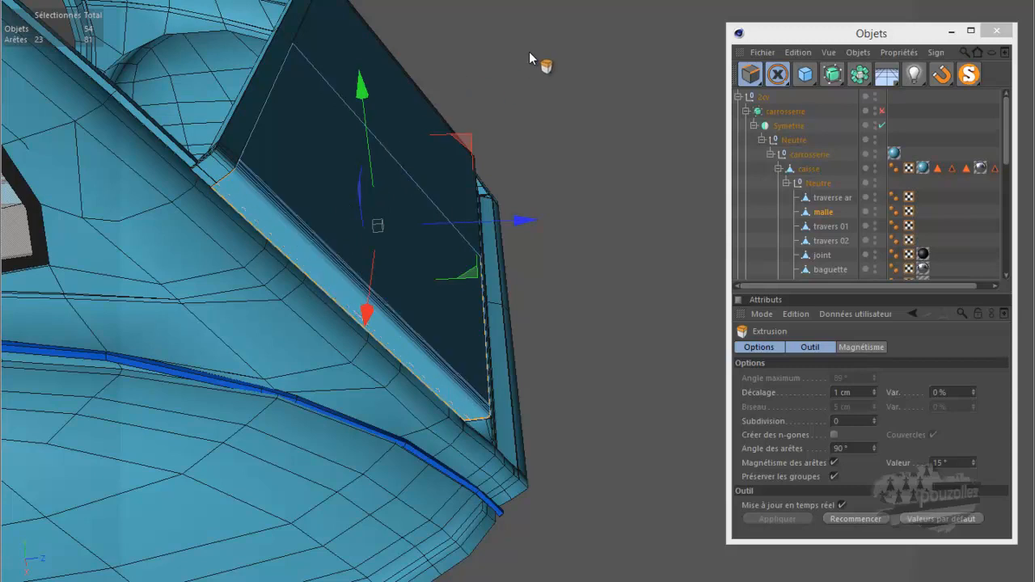
pyautogui.click(973, 73)
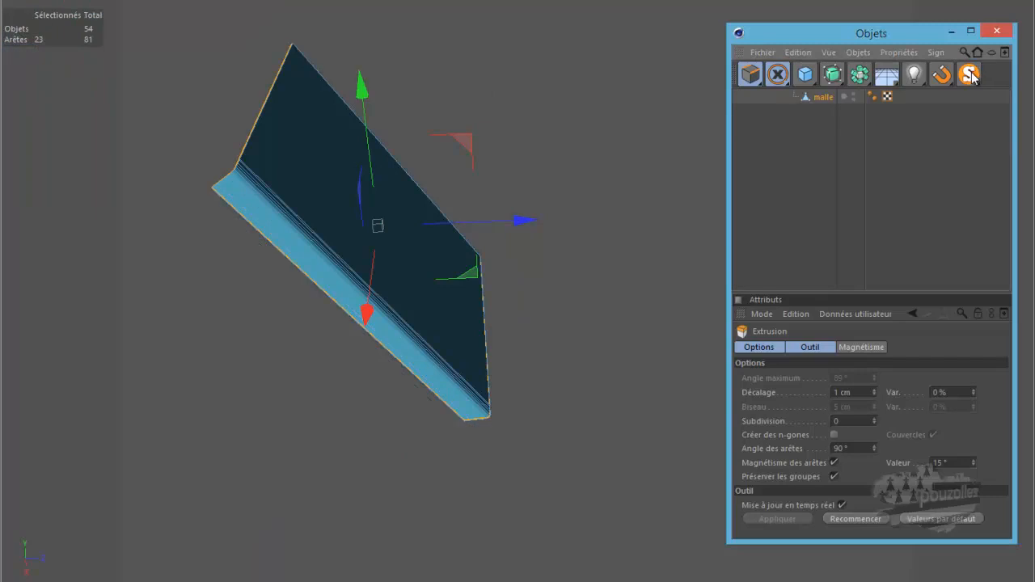
# Repeat the 1 cm, 90° edge extrusion to fold a return lip along malle's border
pyautogui.keyDown('alt'); pyautogui.moveTo(516, 285); pyautogui.dragTo(518, 260); pyautogui.keyUp('alt')
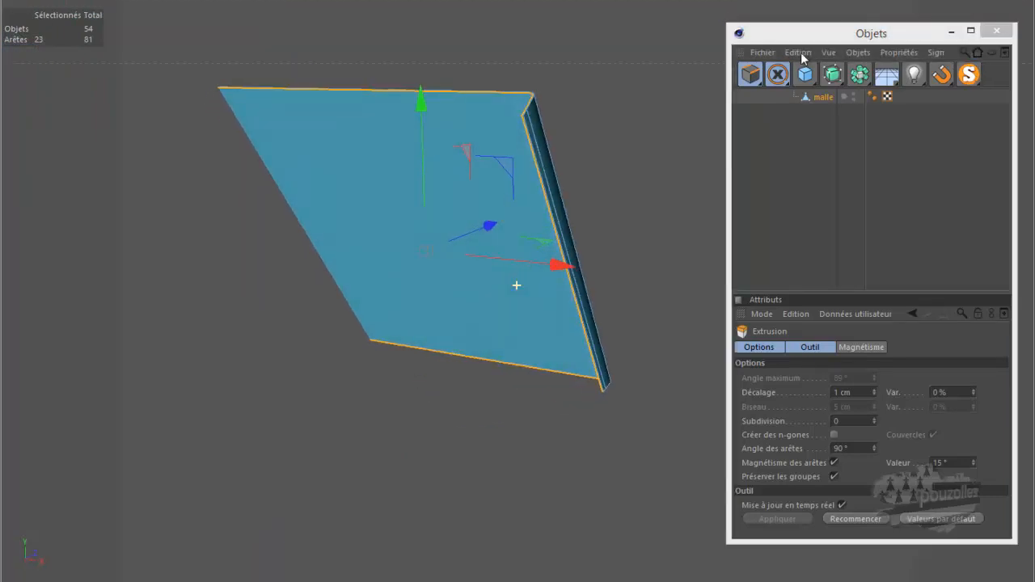
pyautogui.scroll(5, 494, 129)
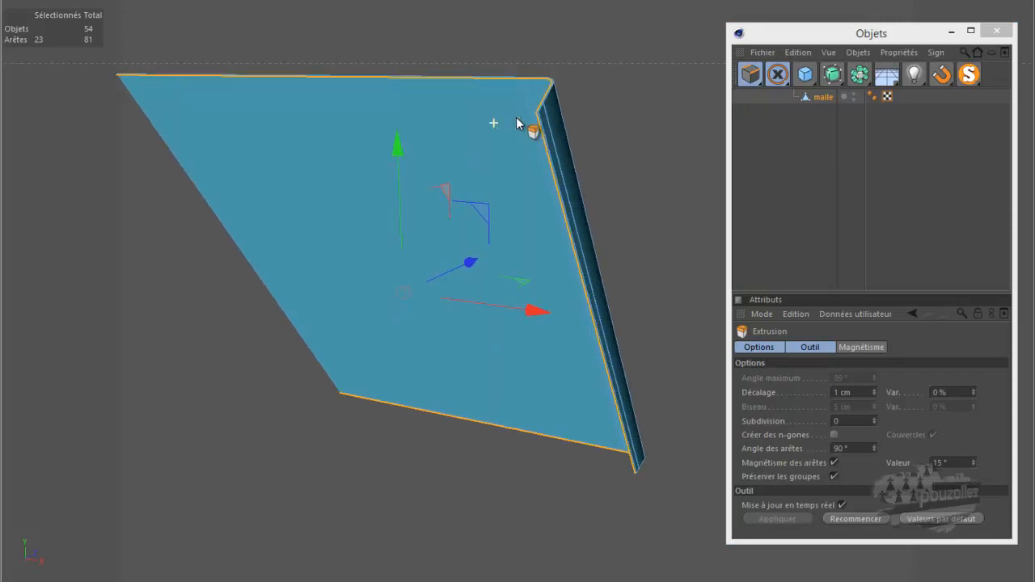
pyautogui.scroll(1, 540, 115)
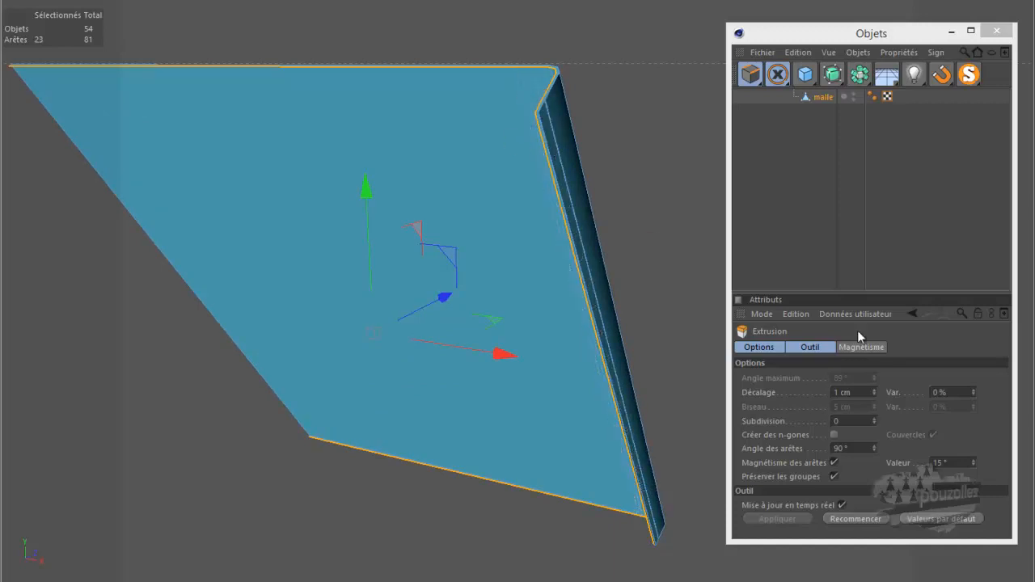
pyautogui.click(854, 518)
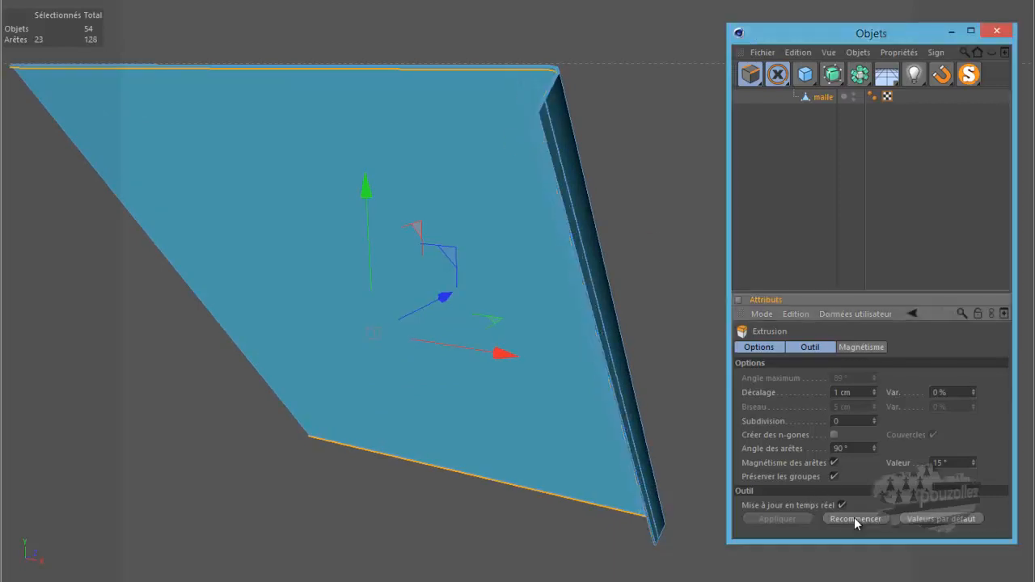
# Examine the folded lip around malle, closing in on its upper corner at the symmetry edge
pyautogui.moveTo(1010, 2); pyautogui.dragTo(646, 138)
pyautogui.scroll(-4, 646, 132)
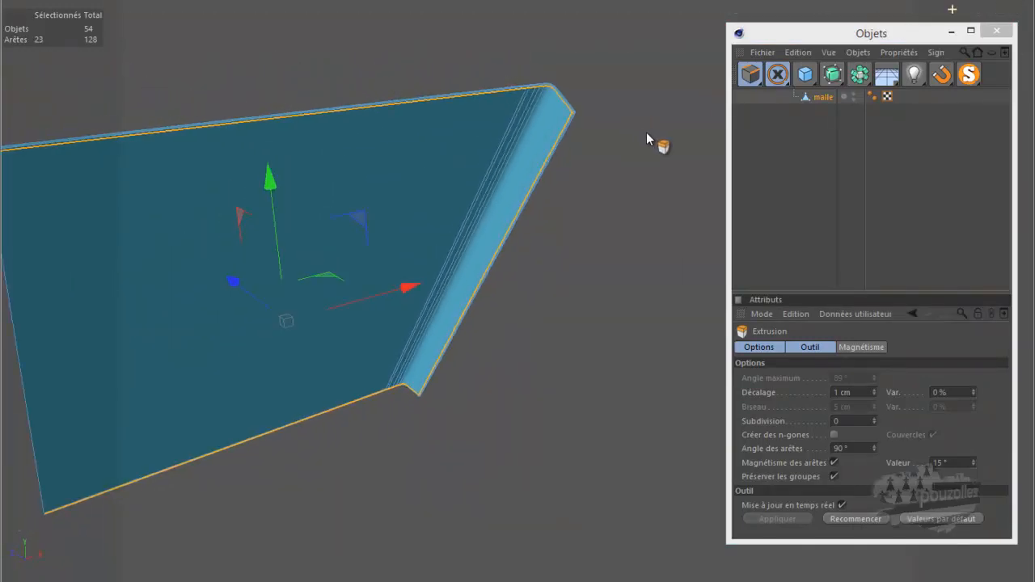
pyautogui.scroll(1, 115, 178)
pyautogui.scroll(5, 114, 182)
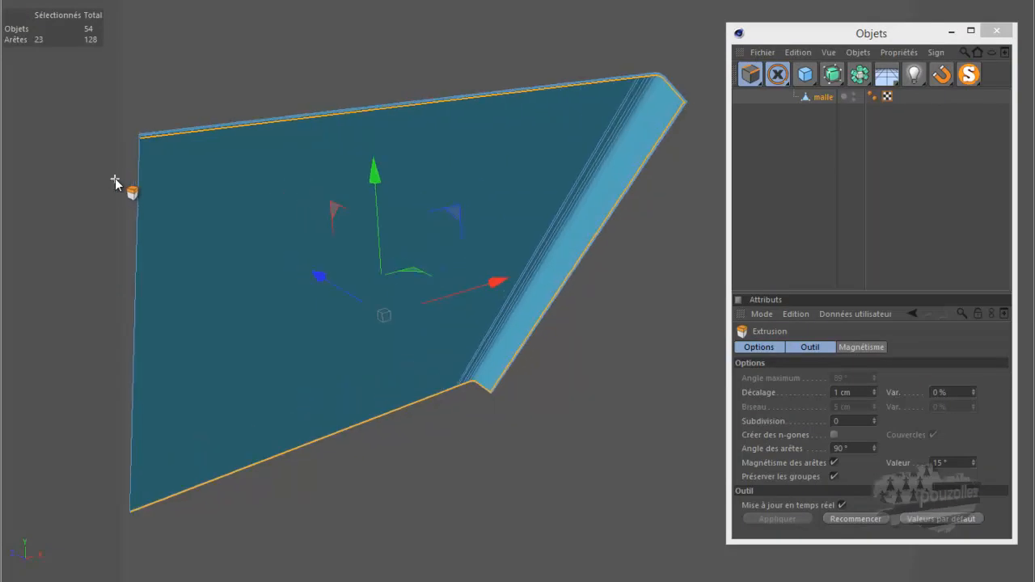
pyautogui.scroll(6, 139, 155)
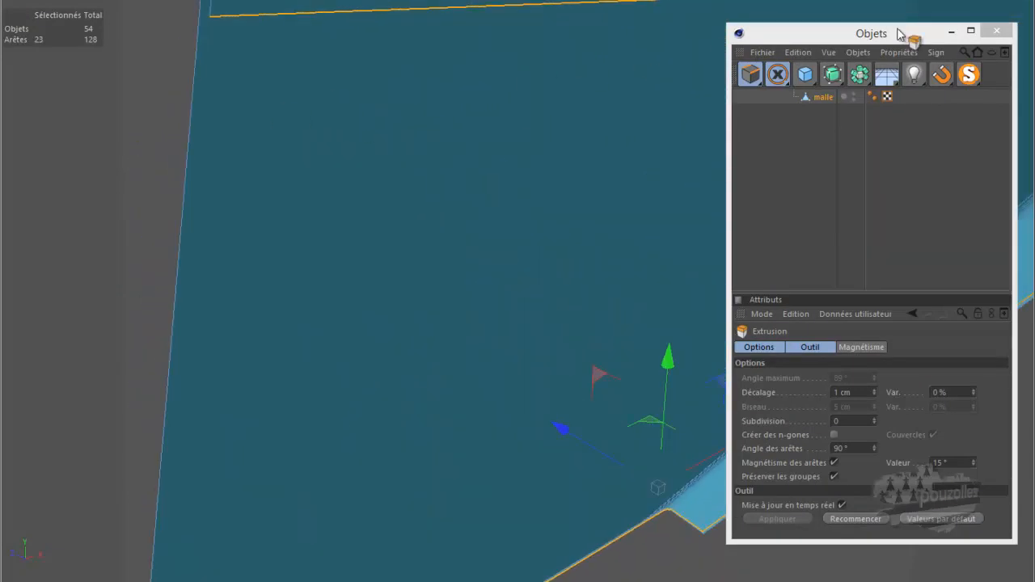
pyautogui.scroll(-2, 517, 275)
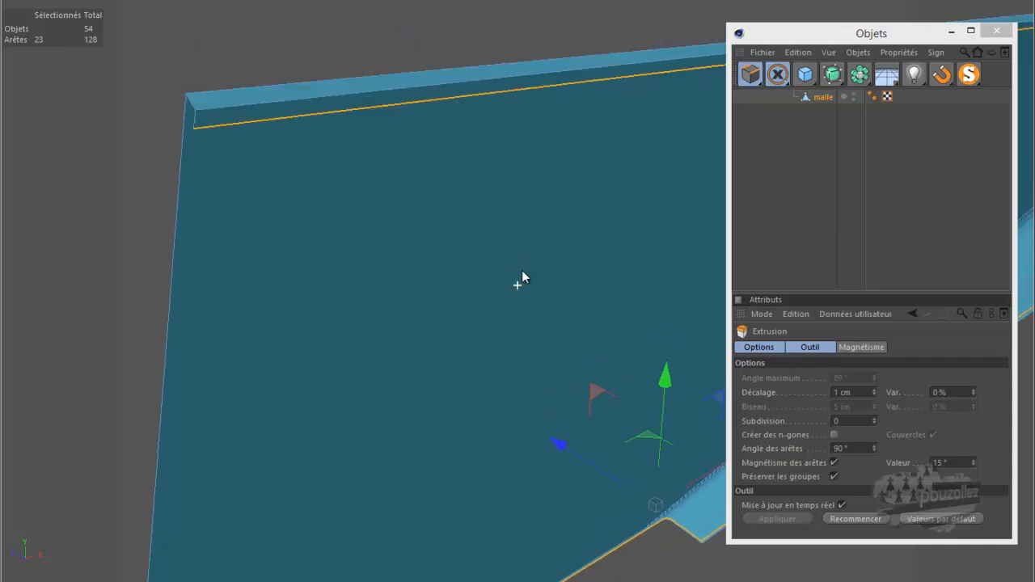
pyautogui.scroll(-1, 520, 270)
pyautogui.keyDown('alt'); pyautogui.moveTo(521, 262); pyautogui.dragTo(520, 260); pyautogui.keyUp('alt')
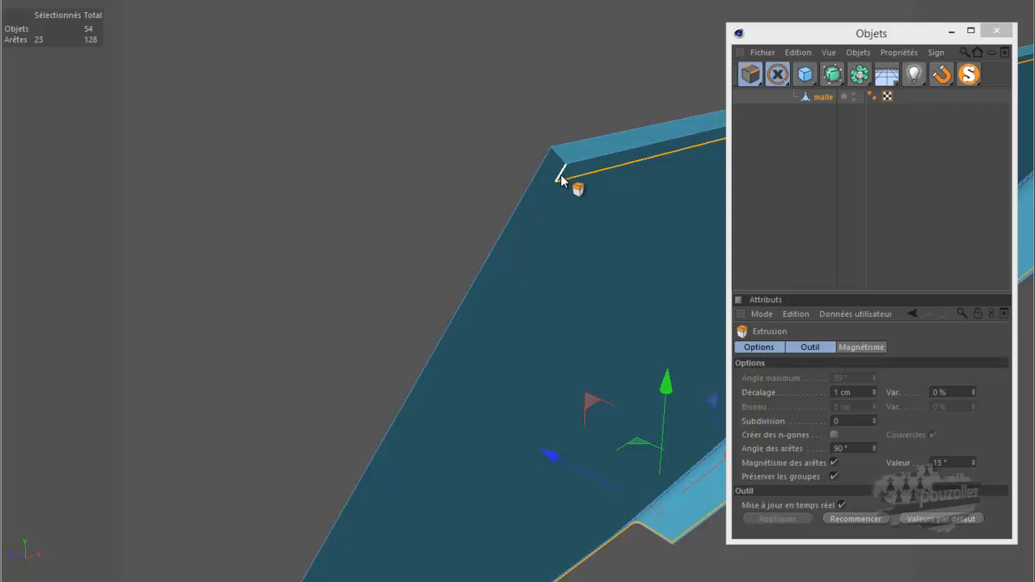
# Leave the extrusion for the Move tool in object mode and examine the whole malle panel from its inner and outer sides
pyautogui.moveTo(778, 69); pyautogui.dragTo(861, 95)
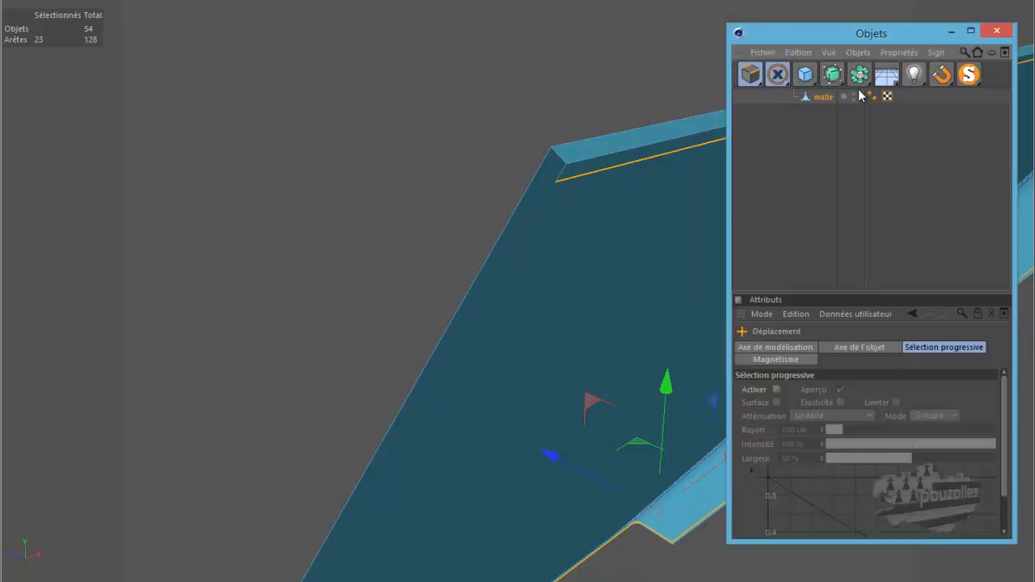
pyautogui.moveTo(763, 76); pyautogui.dragTo(773, 95)
pyautogui.keyDown('alt'); pyautogui.moveTo(417, 89); pyautogui.dragTo(336, 196); pyautogui.keyUp('alt')
pyautogui.scroll(-8, 336, 196)
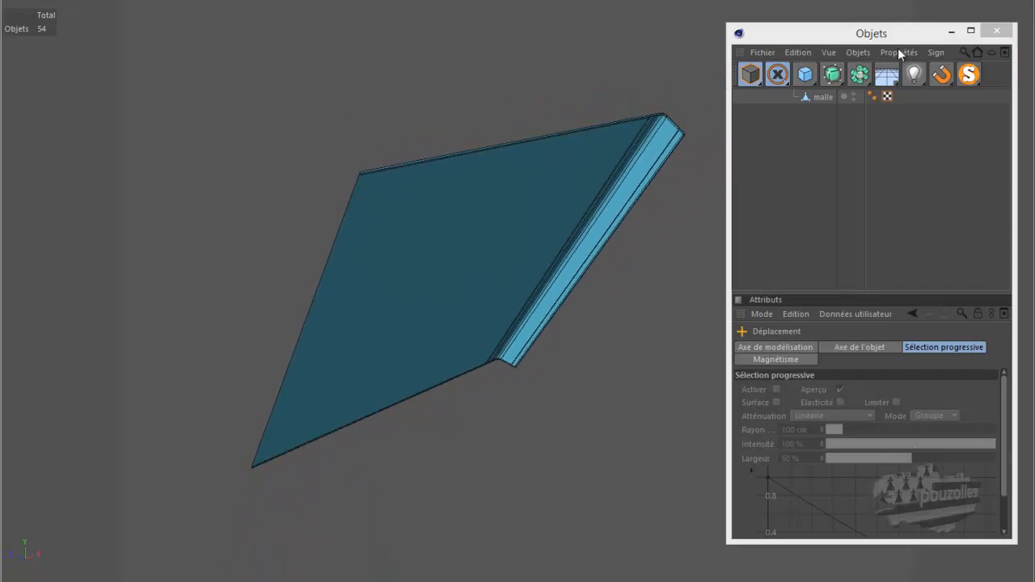
pyautogui.keyDown('alt'); pyautogui.moveTo(521, 260); pyautogui.dragTo(524, 267); pyautogui.keyUp('alt')
pyautogui.keyDown('alt'); pyautogui.moveTo(284, 201); pyautogui.dragTo(228, 177); pyautogui.keyUp('alt')
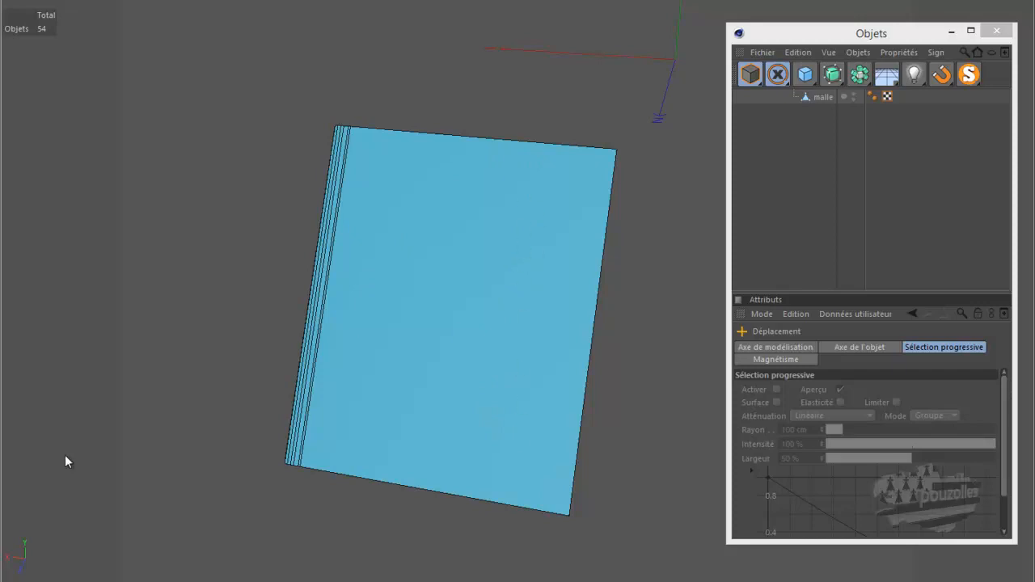
# Switch to File Explorer and open the reference photo phpThumb_generated_thumbnail from the 2cv tuto folder
pyautogui.moveTo(50, 574)
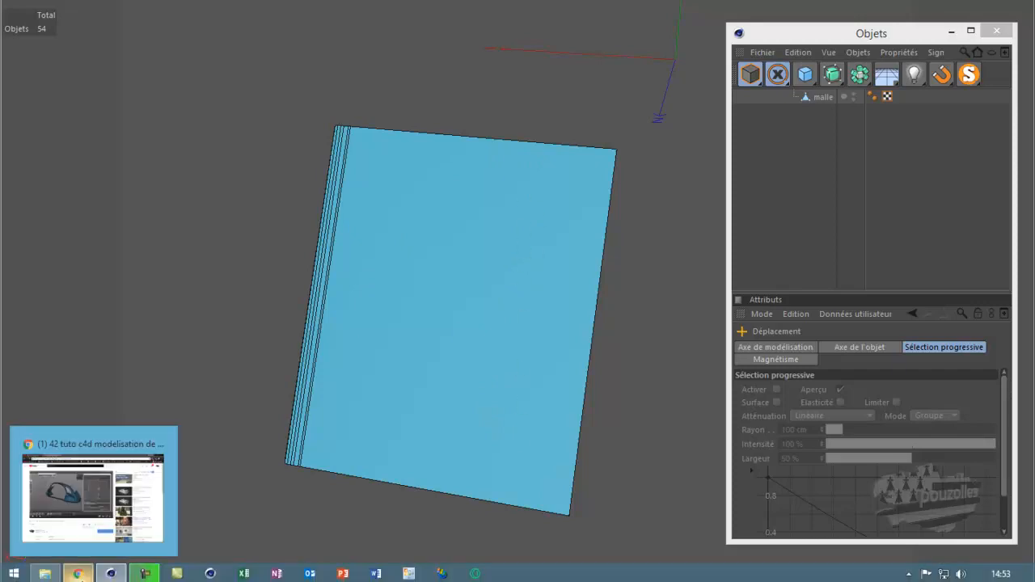
pyautogui.click(50, 574)
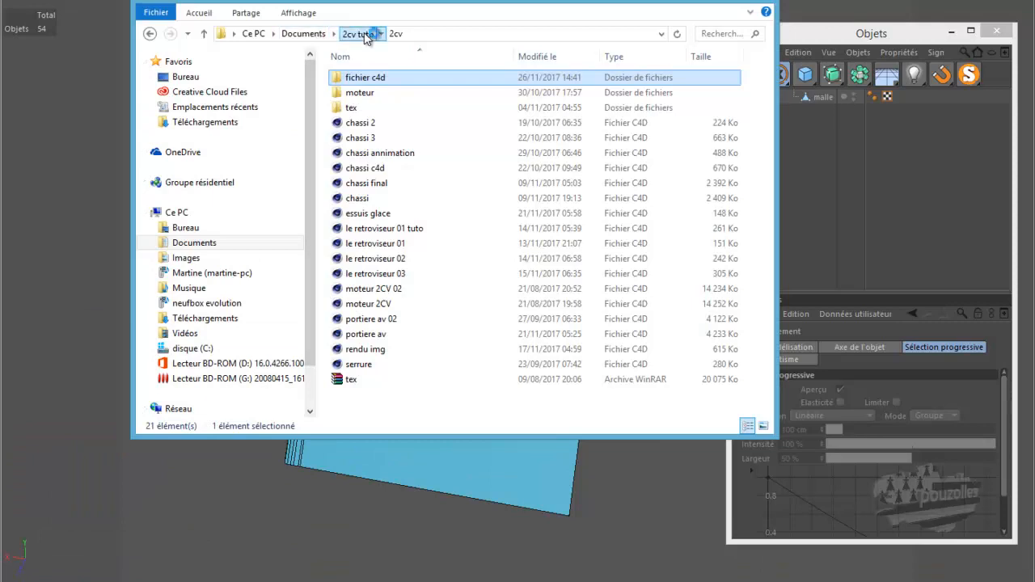
pyautogui.click(362, 36)
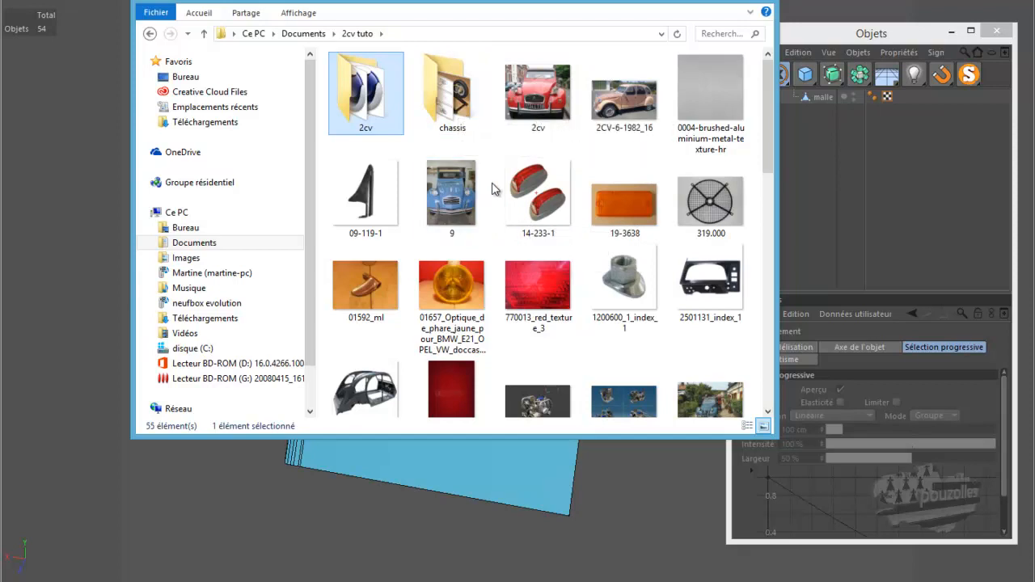
pyautogui.scroll(-1, 496, 190)
pyautogui.scroll(-2, 495, 190)
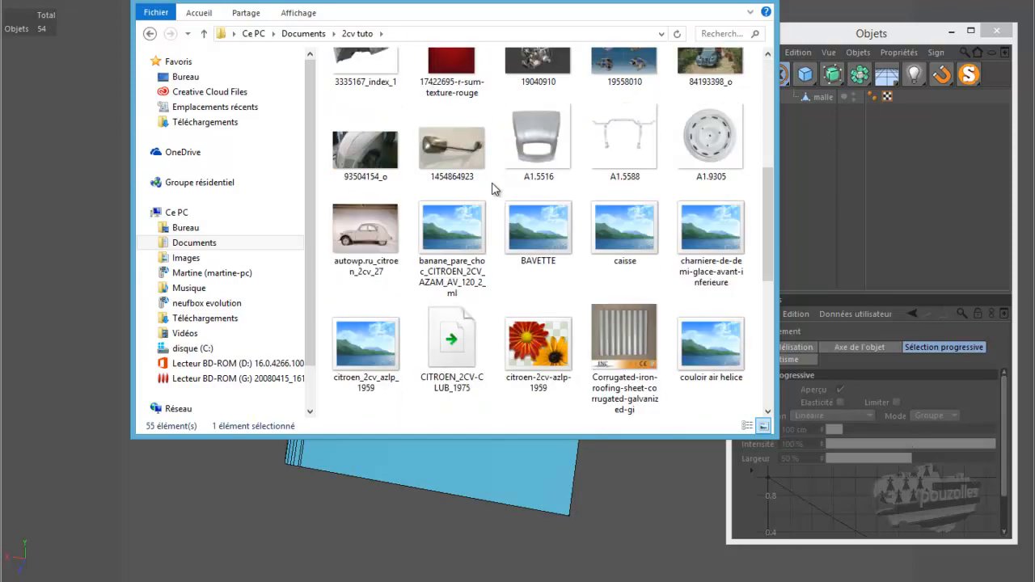
pyautogui.scroll(-2, 495, 189)
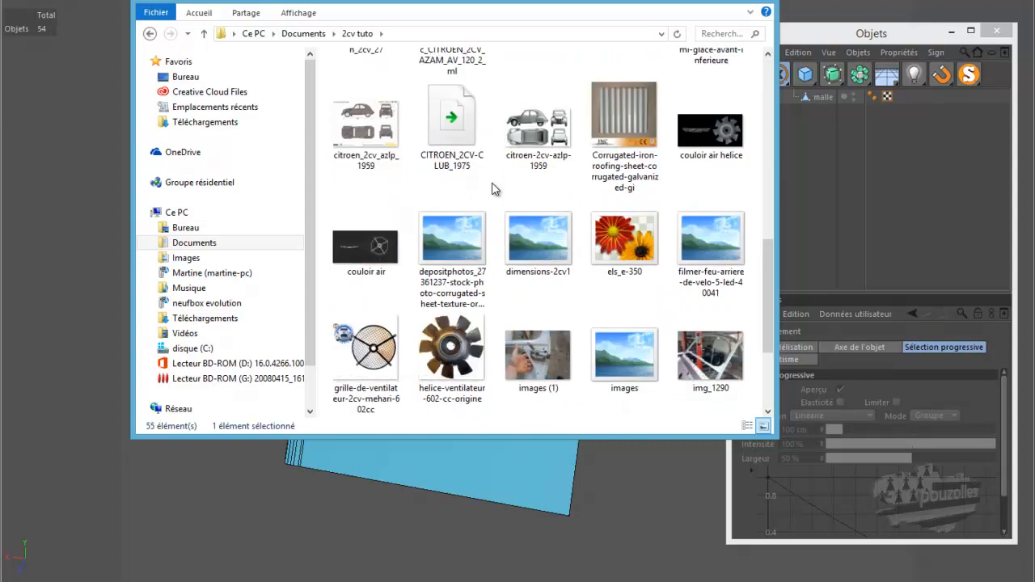
pyautogui.scroll(-2, 495, 190)
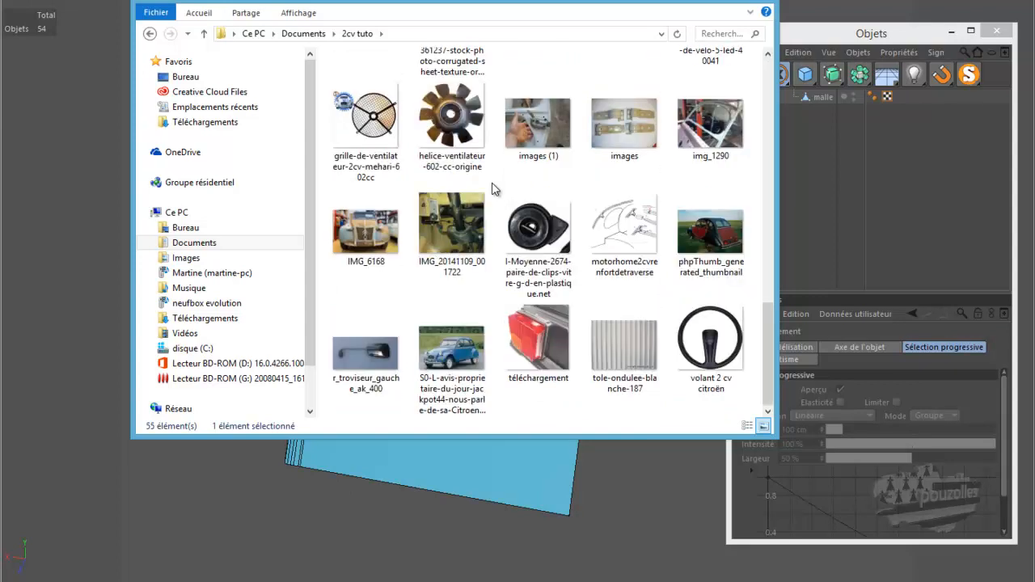
pyautogui.click(725, 236)
pyautogui.doubleClick(725, 236)
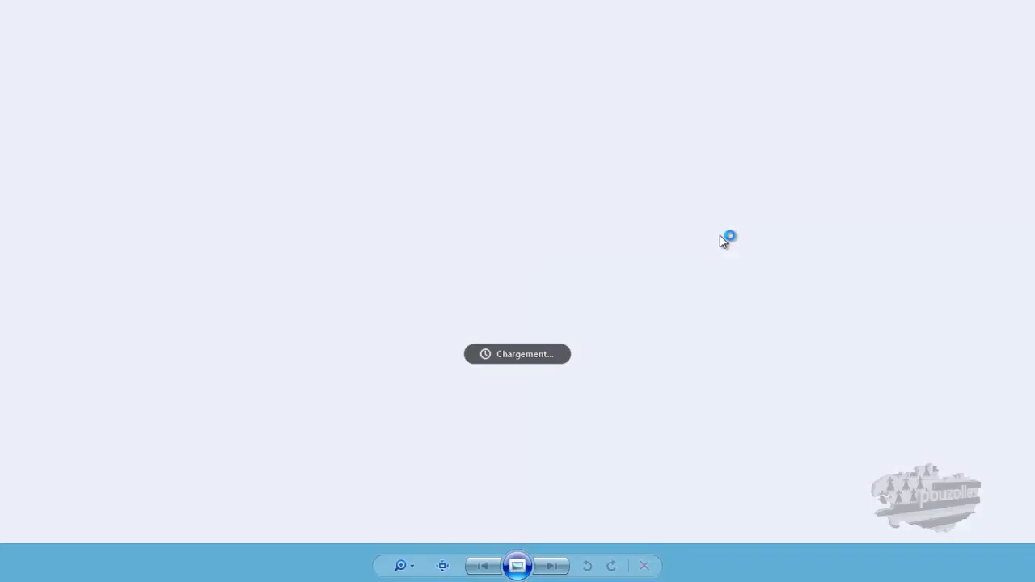
# Examine the shape of the rear trunk lid on the photographed 2CV, and return to Cinema 4D
pyautogui.scroll(1, 800, 356)
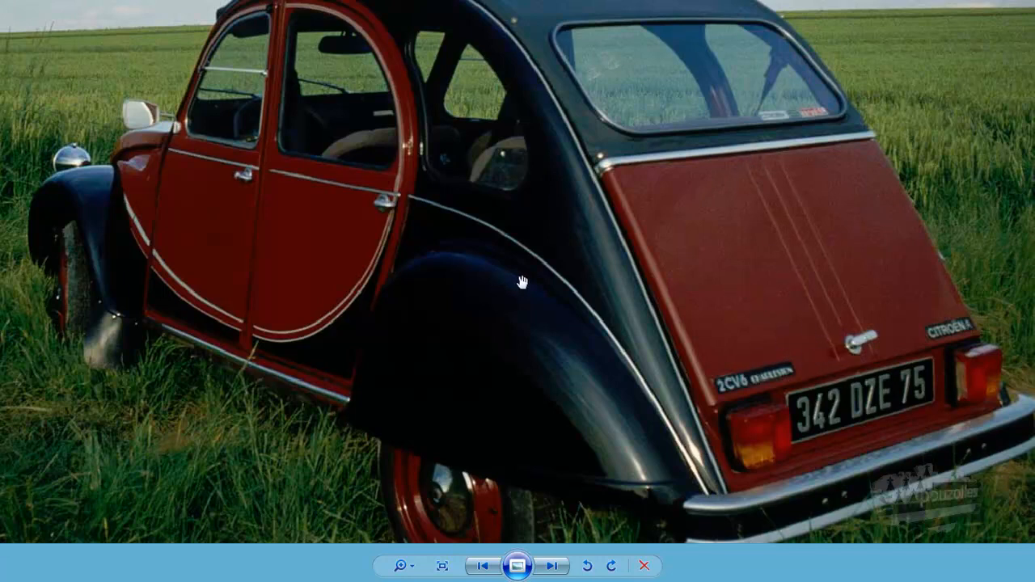
pyautogui.scroll(-3, 521, 284)
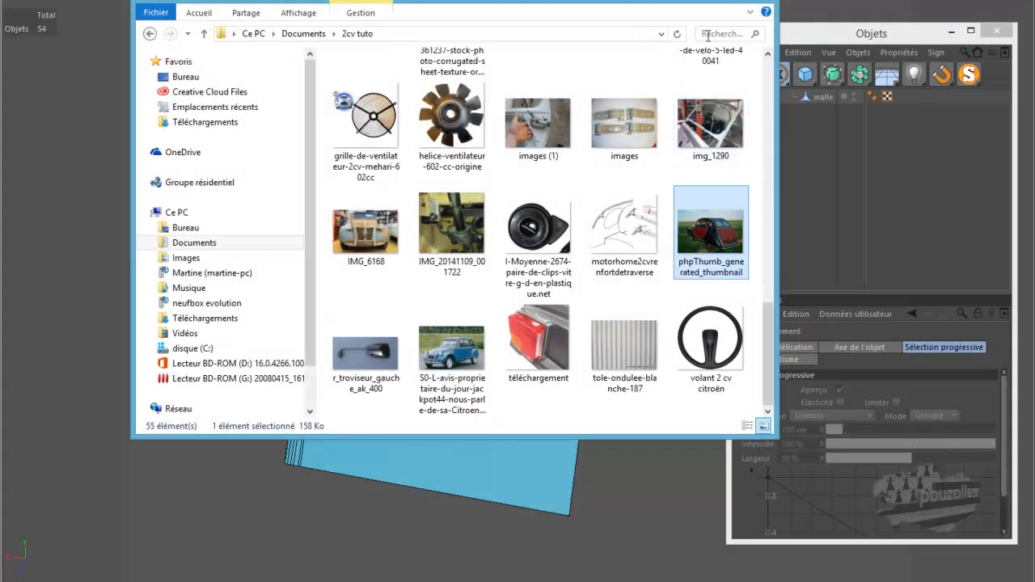
pyautogui.click(709, 0)
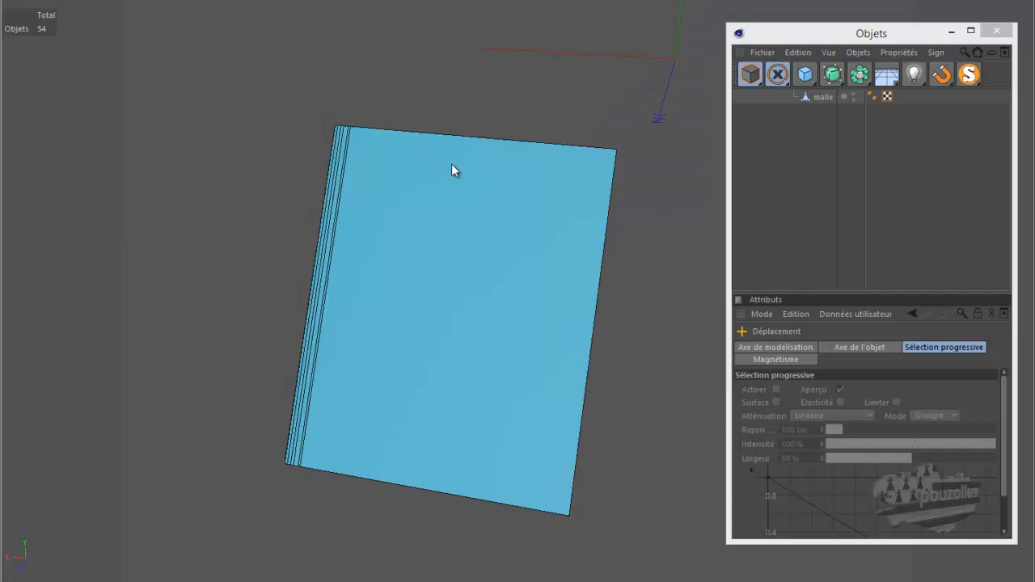
# Restore the full model and enable the carrosserie Hyper NURBS smoothing
pyautogui.click(967, 76)
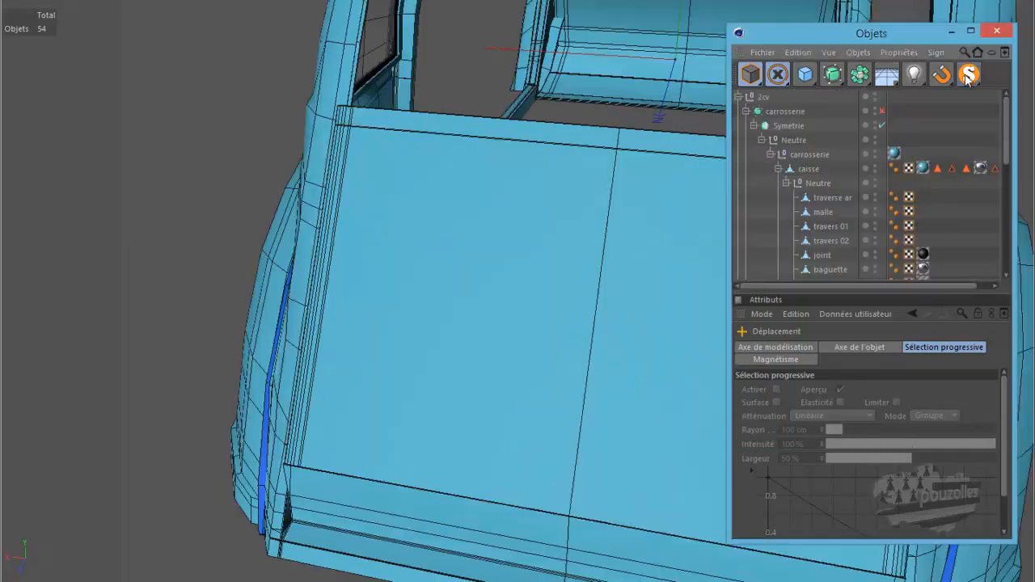
pyautogui.keyDown('alt'); pyautogui.moveTo(178, 279); pyautogui.dragTo(222, 296); pyautogui.keyUp('alt')
pyautogui.scroll(-5, 222, 291)
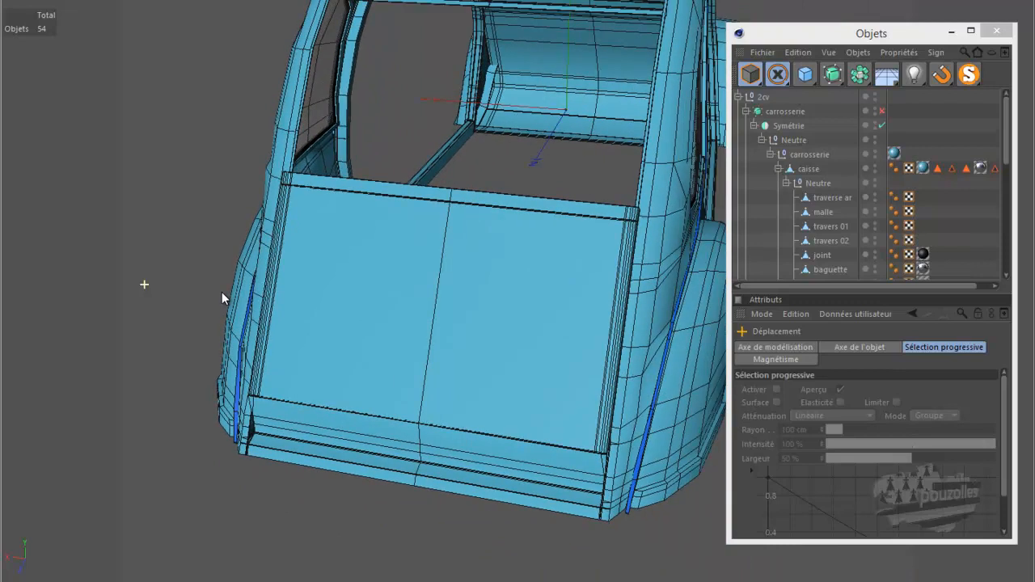
pyautogui.scroll(-1, 221, 292)
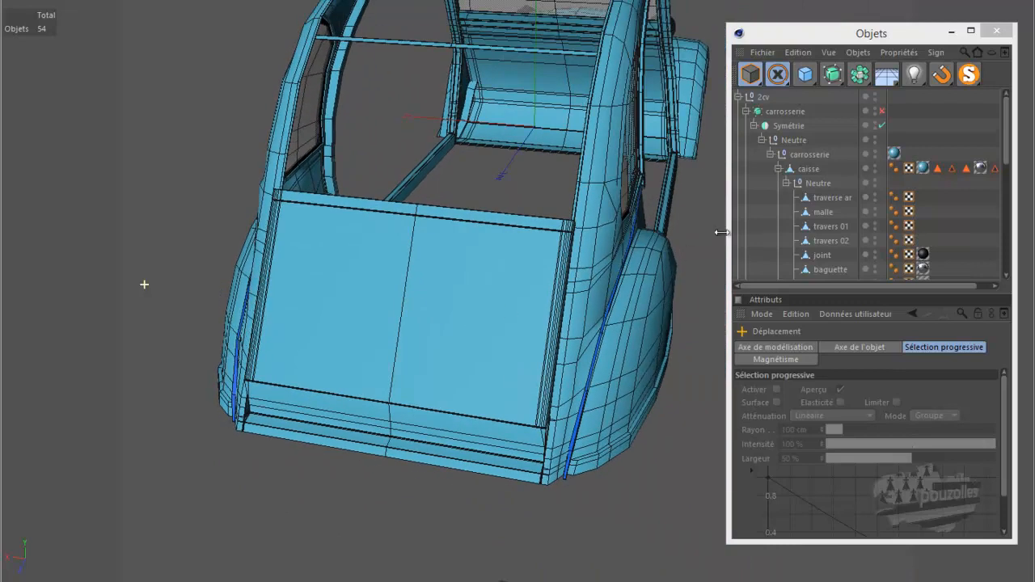
pyautogui.click(881, 114)
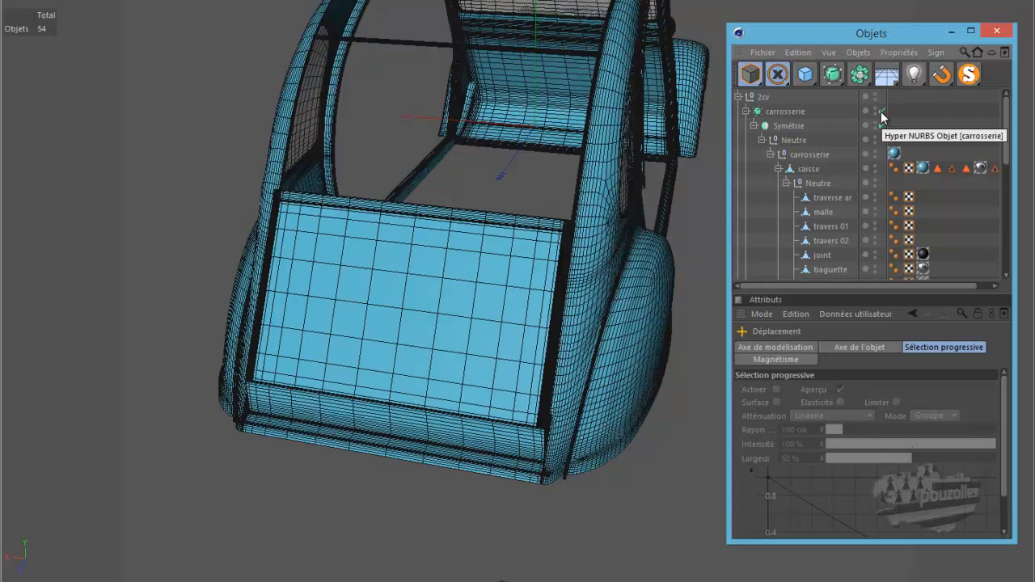
# Render a close three-quarter rear view of the smoothed body to check the trunk lid, accepting the missing textures
pyautogui.keyDown('alt'); pyautogui.moveTo(495, 270); pyautogui.dragTo(517, 259); pyautogui.keyUp('alt')
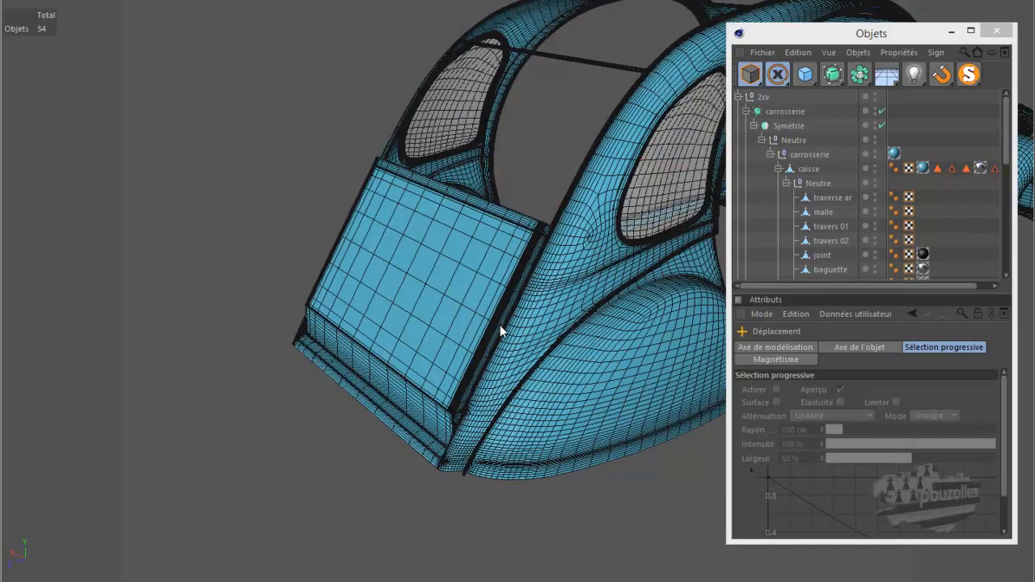
pyautogui.scroll(5, 500, 325)
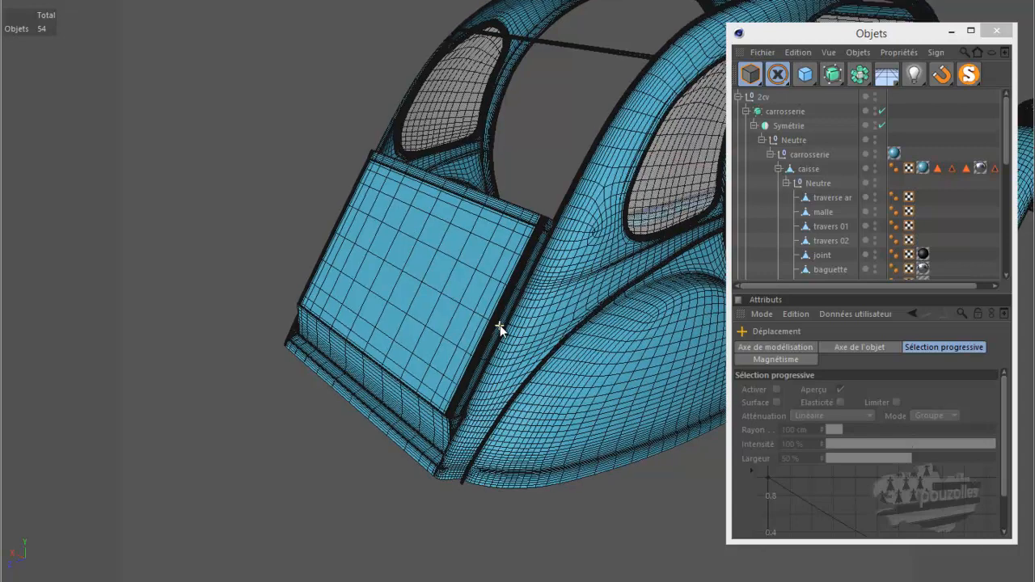
pyautogui.scroll(5, 499, 327)
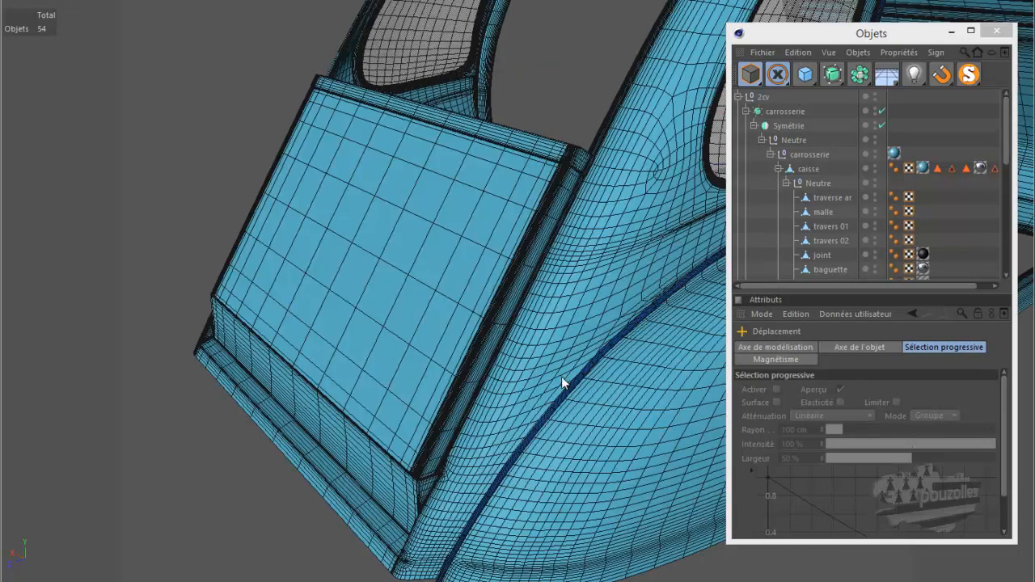
pyautogui.hotkey('ctrl', 'r')
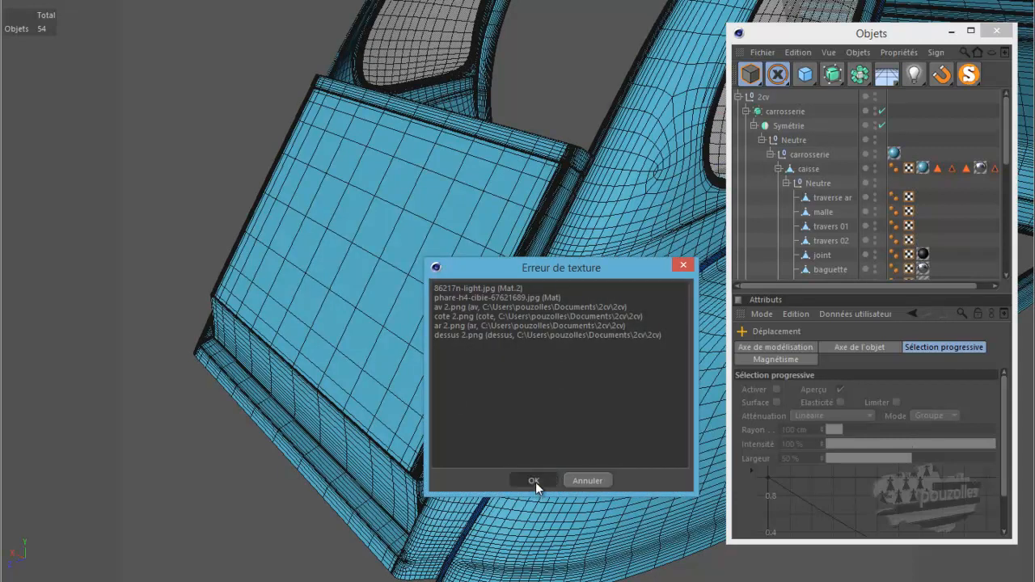
pyautogui.click(533, 482)
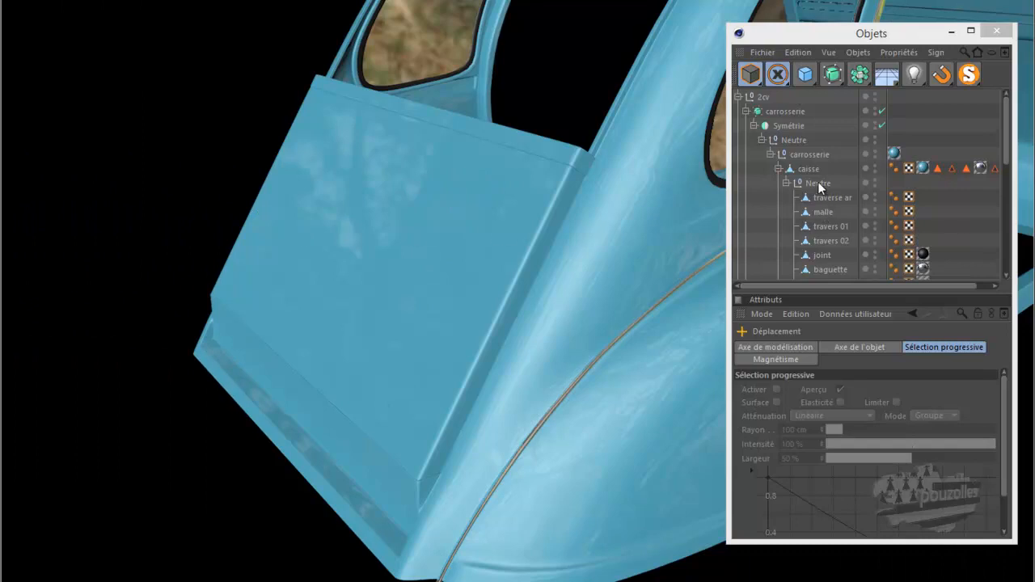
# Move malle out of the 2cv hierarchy to the top level and copy the carrosserie's Mat.1 texture onto it
pyautogui.moveTo(824, 213); pyautogui.dragTo(768, 95)
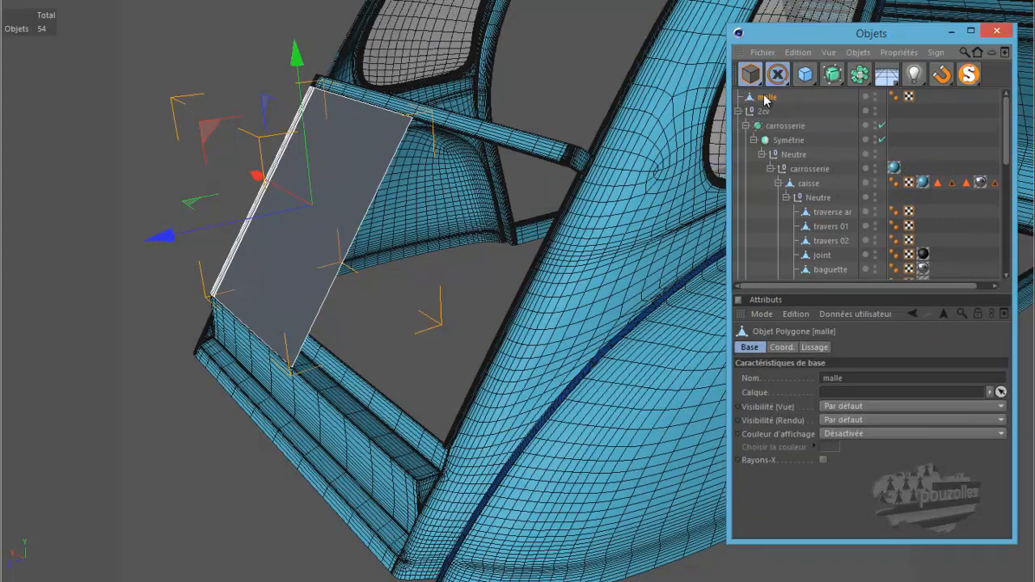
pyautogui.keyDown('ctrl'); pyautogui.moveTo(893, 165); pyautogui.dragTo(922, 96); pyautogui.keyUp('ctrl')
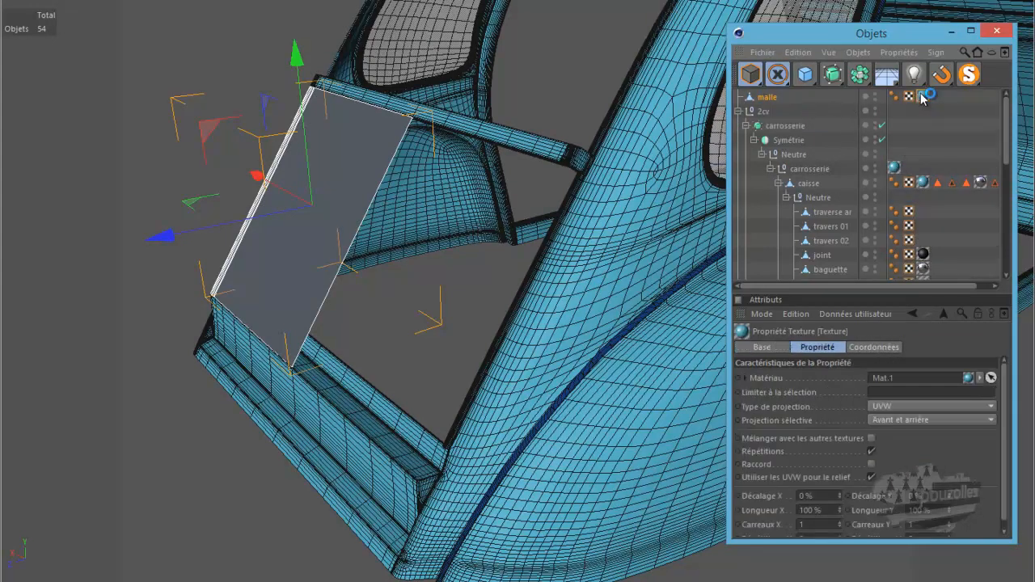
pyautogui.click(766, 97)
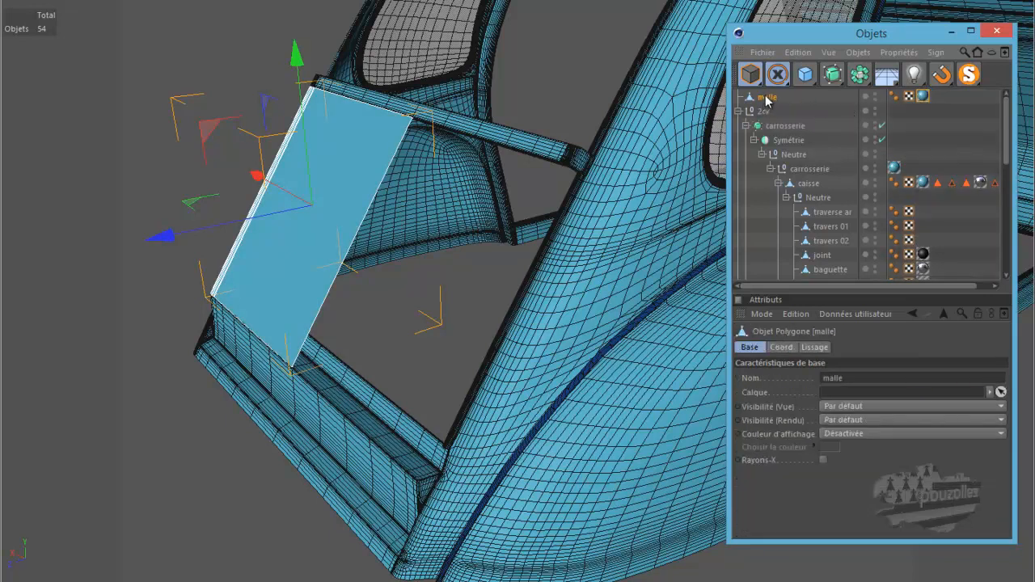
# Create a Symmetry object in the ZY plane with malle as its child, and render the view to check the unsmoothed lid
pyautogui.click(859, 76)
pyautogui.moveTo(796, 94); pyautogui.dragTo(846, 94)
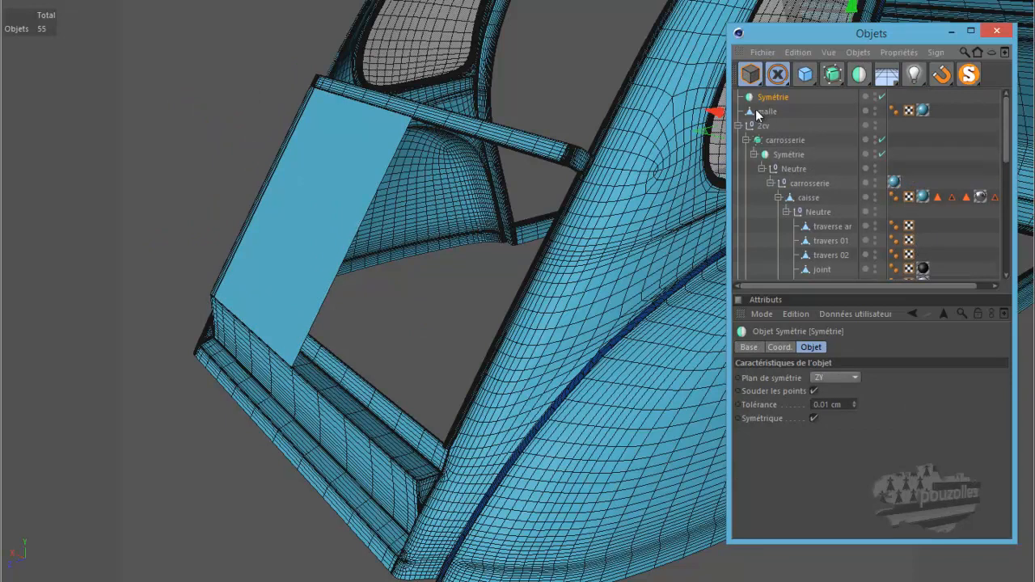
pyautogui.moveTo(768, 114); pyautogui.dragTo(770, 98)
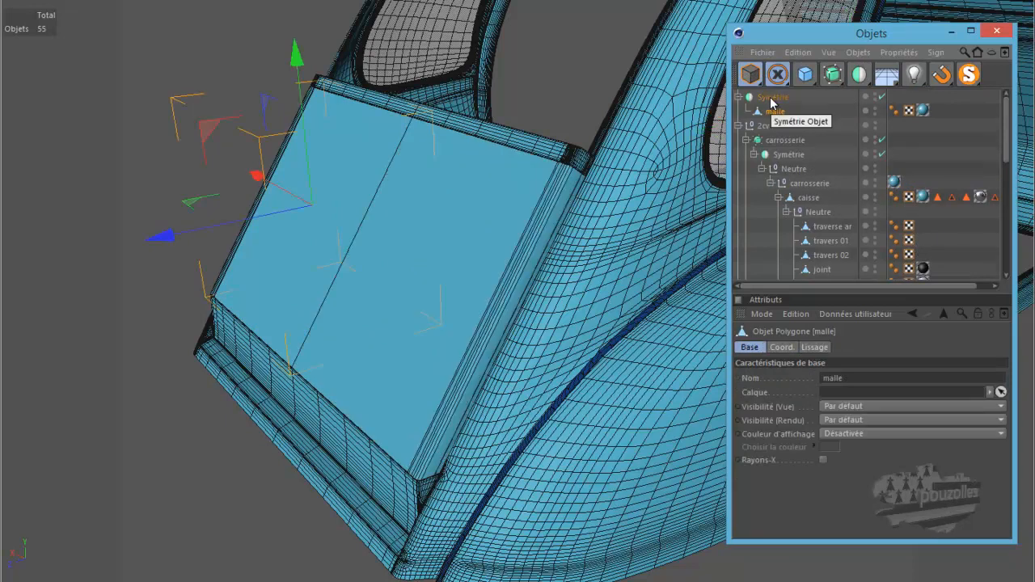
pyautogui.hotkey('ctrl', 'r')
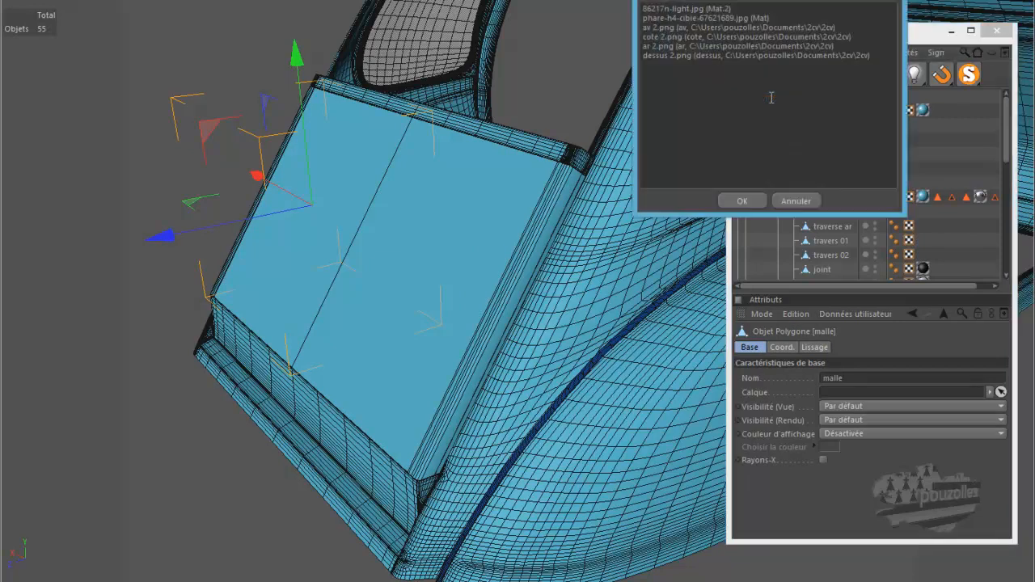
pyautogui.click(745, 200)
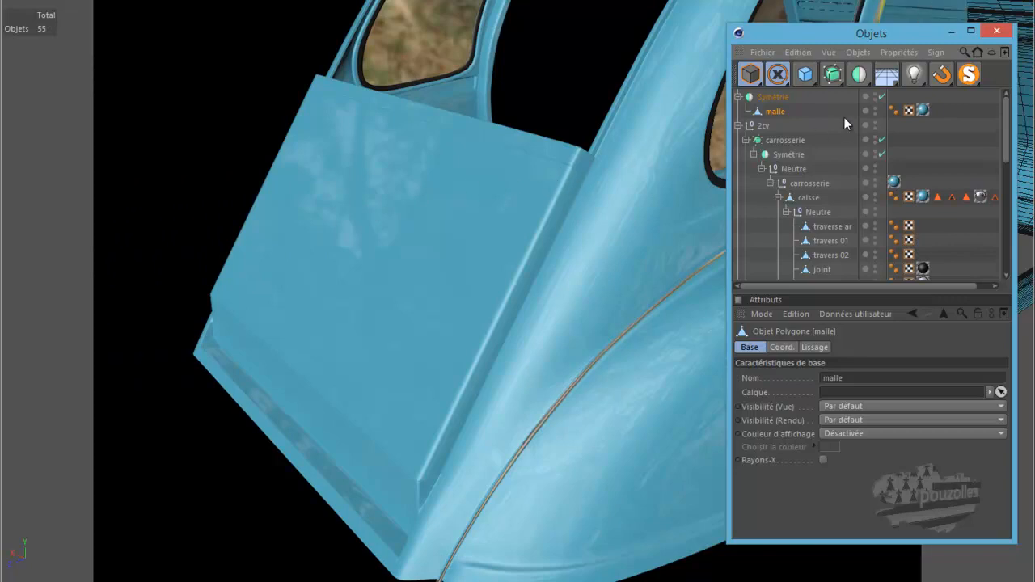
# Isolate the malle object from the rest of the model, closing in on its upper edge
pyautogui.click(767, 111)
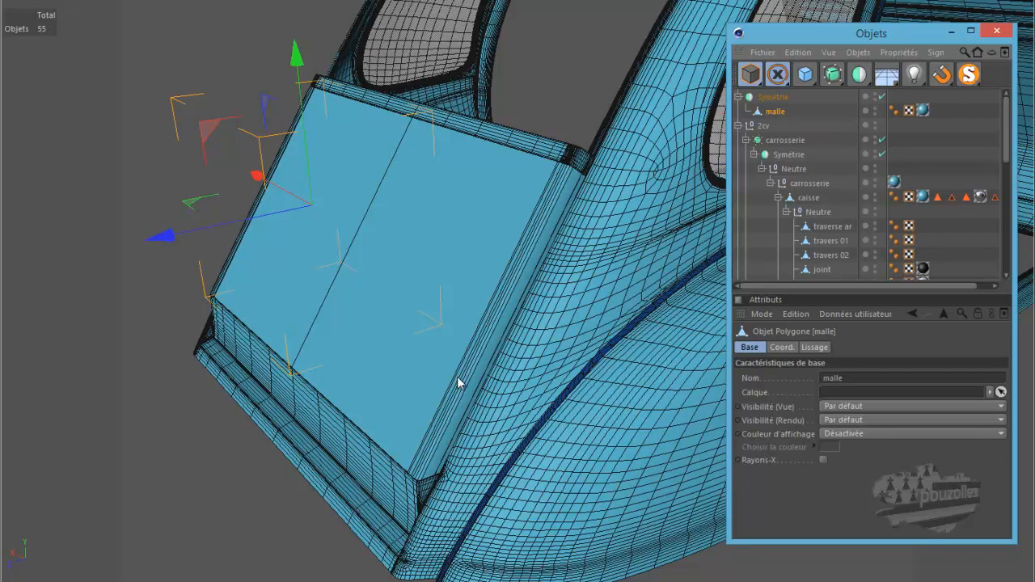
pyautogui.click(968, 75)
pyautogui.keyDown('alt'); pyautogui.moveTo(237, 126); pyautogui.dragTo(287, 72, button='right'); pyautogui.keyUp('alt')
pyautogui.scroll(2, 300, 56)
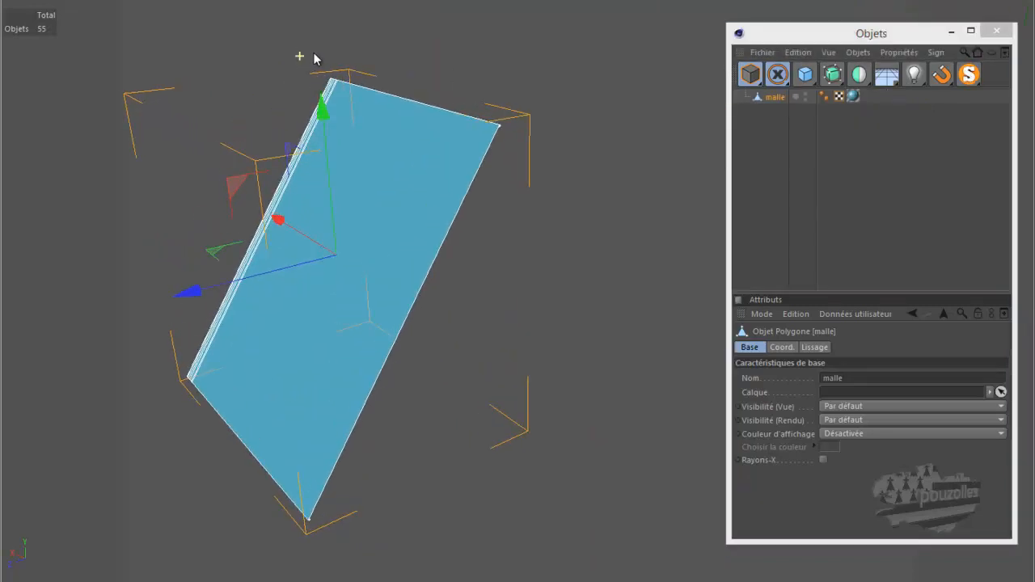
pyautogui.scroll(3, 362, 57)
pyautogui.scroll(4, 299, 99)
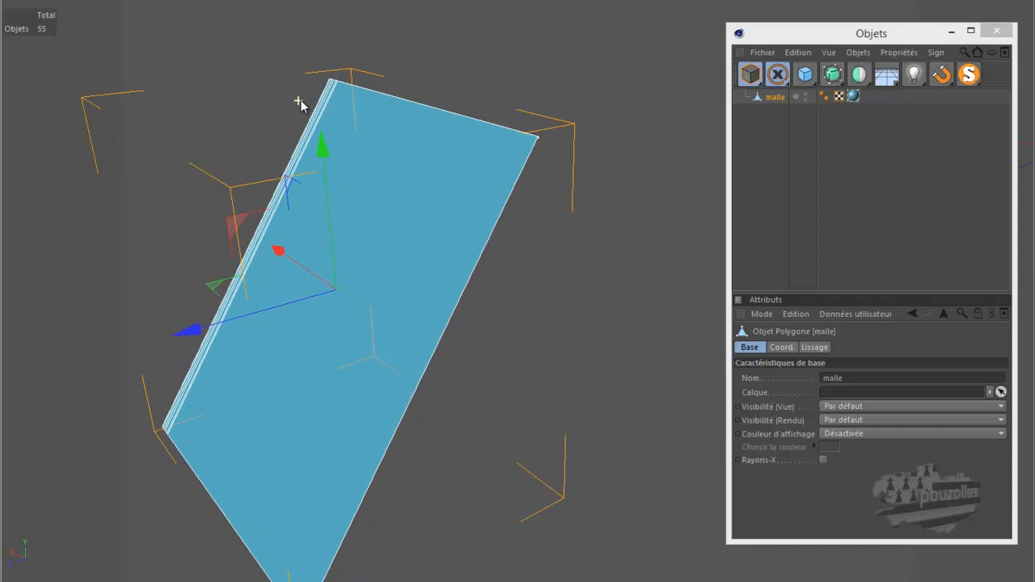
pyautogui.scroll(2, 300, 102)
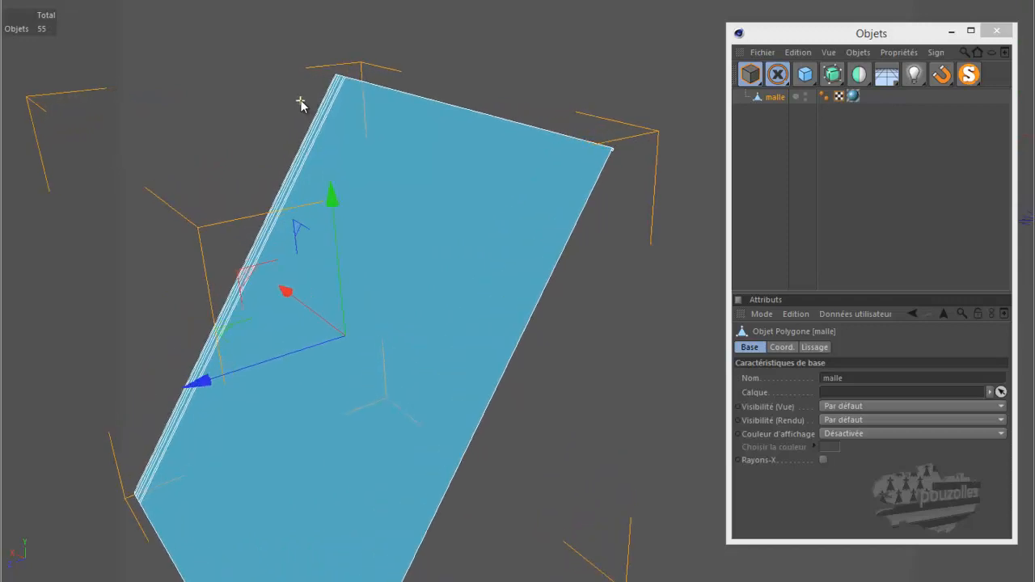
# Switch malle to edge editing with the Move tool and delete its texture tag
pyautogui.click(778, 74)
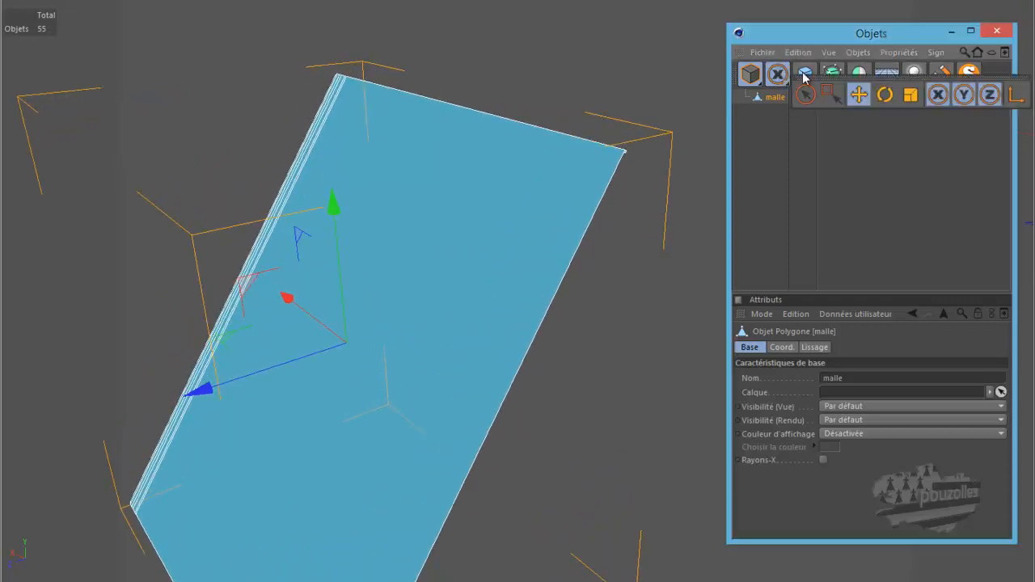
pyautogui.moveTo(753, 76); pyautogui.dragTo(857, 95)
pyautogui.moveTo(781, 75); pyautogui.dragTo(834, 97)
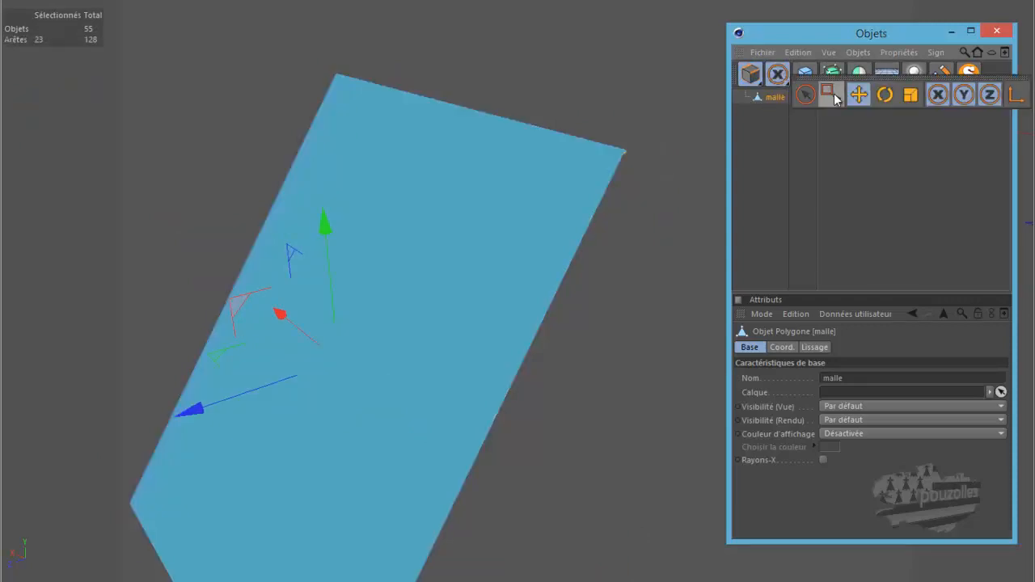
pyautogui.moveTo(834, 97); pyautogui.dragTo(859, 96)
pyautogui.click(236, 255)
pyautogui.scroll(1, 235, 255)
pyautogui.scroll(2, 279, 160)
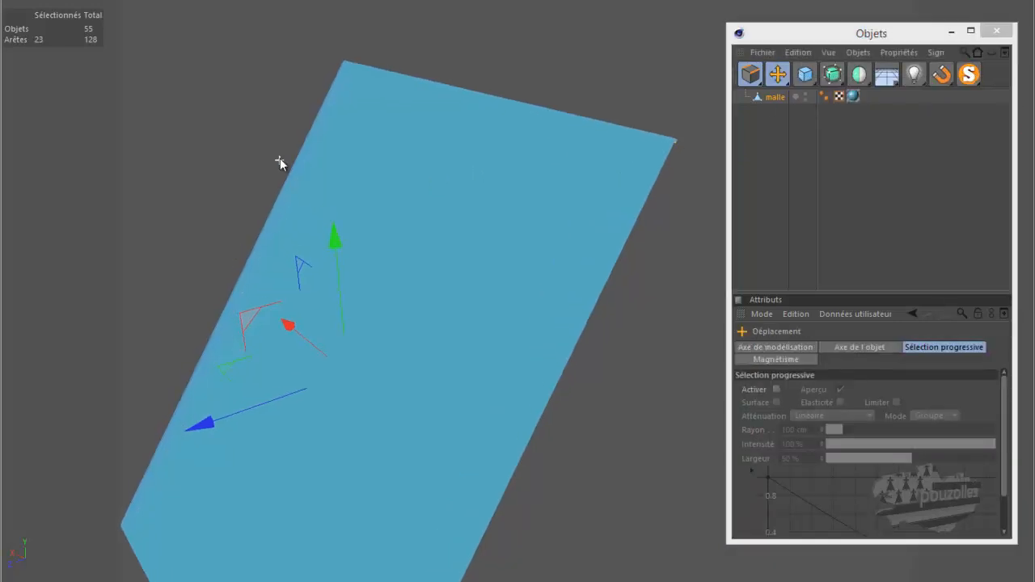
pyautogui.click(853, 96)
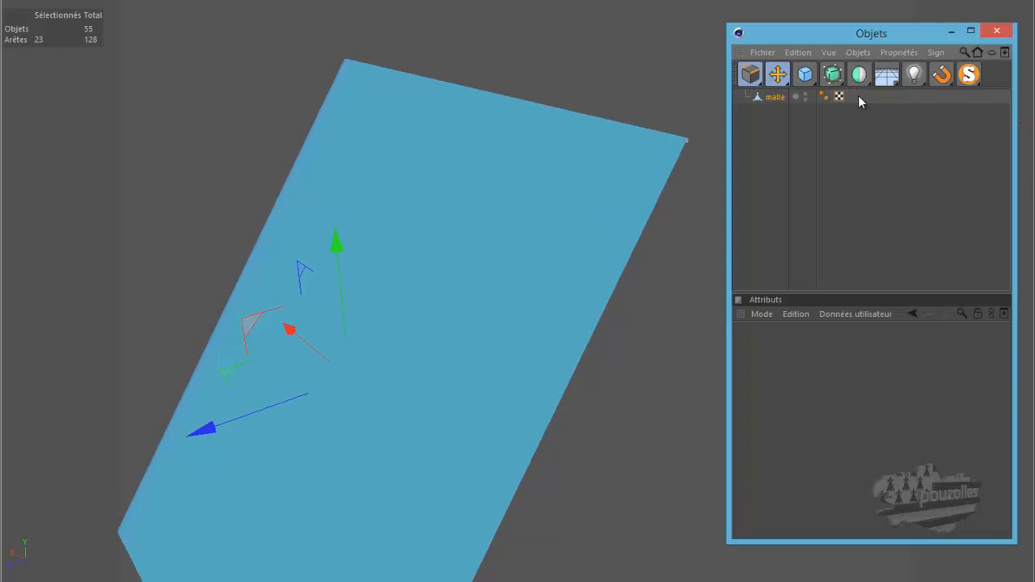
pyautogui.press('Delete')
# Loop-select the support edges on the lid's face farthest from the folded border and dissolve them
pyautogui.scroll(3, 520, 264)
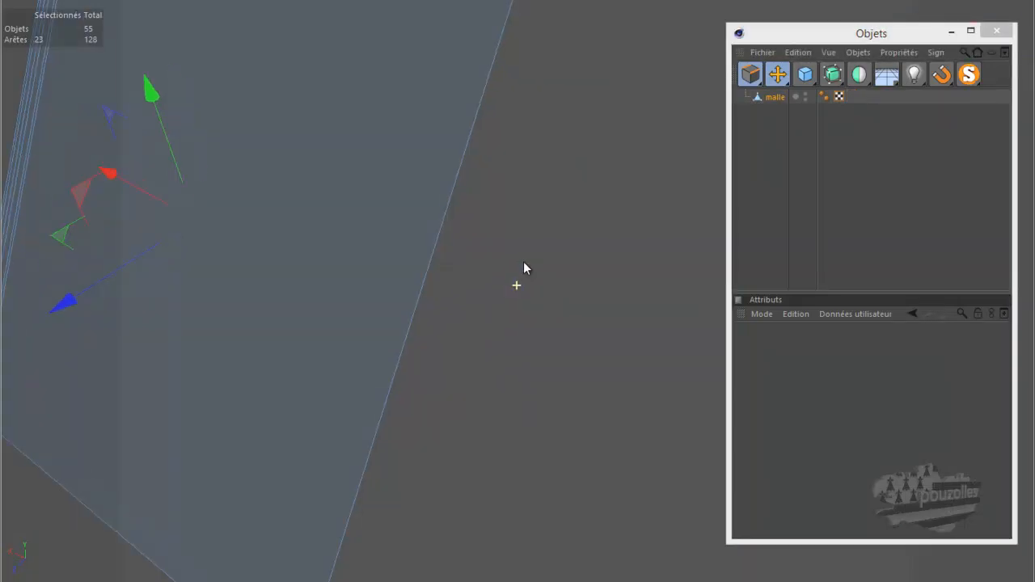
pyautogui.scroll(2, 530, 279)
pyautogui.keyDown('alt'); pyautogui.moveTo(537, 281); pyautogui.dragTo(626, 340, button='middle'); pyautogui.keyUp('alt')
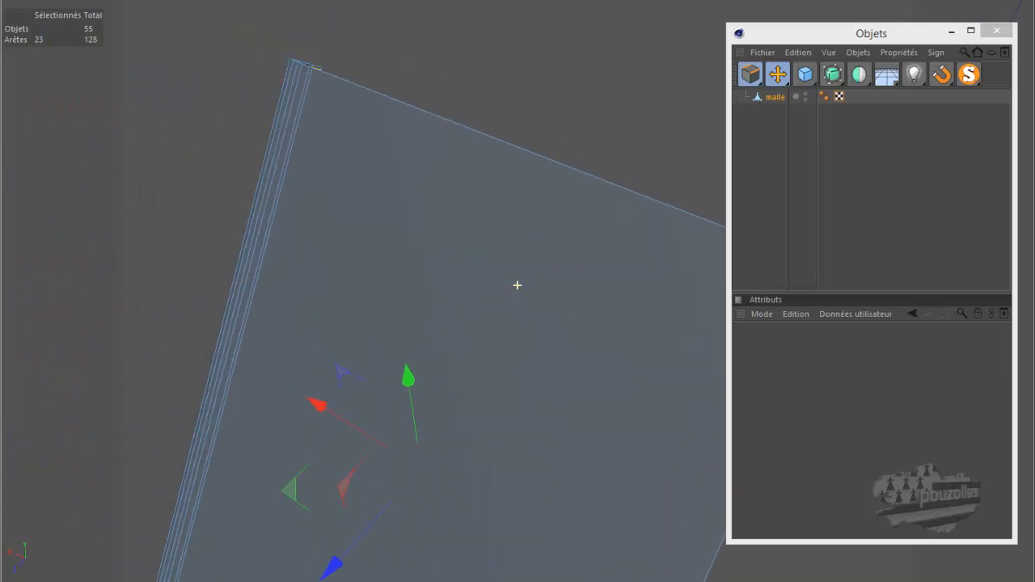
pyautogui.keyDown('alt'); pyautogui.moveTo(516, 285); pyautogui.dragTo(518, 263); pyautogui.keyUp('alt')
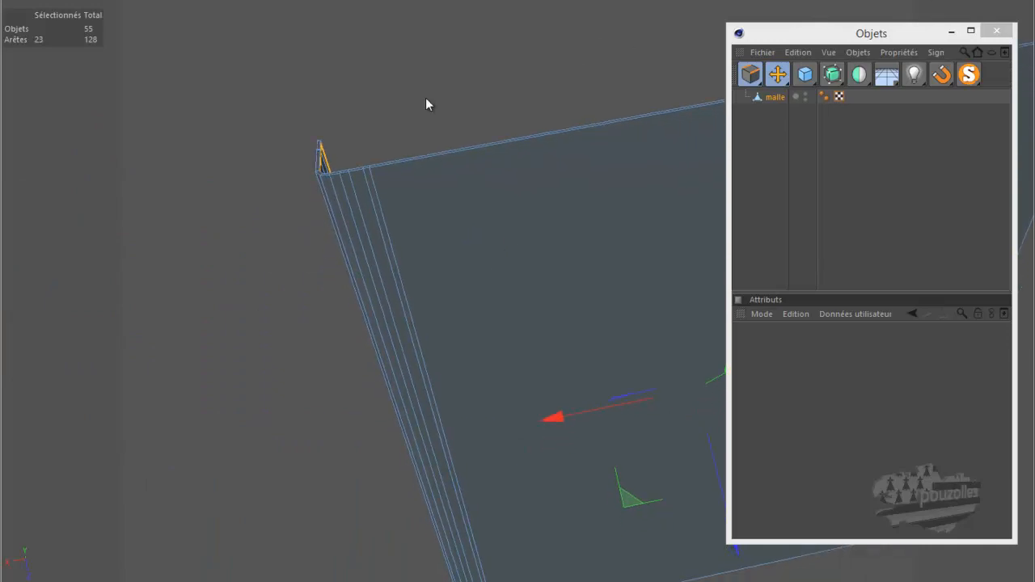
pyautogui.press('u')
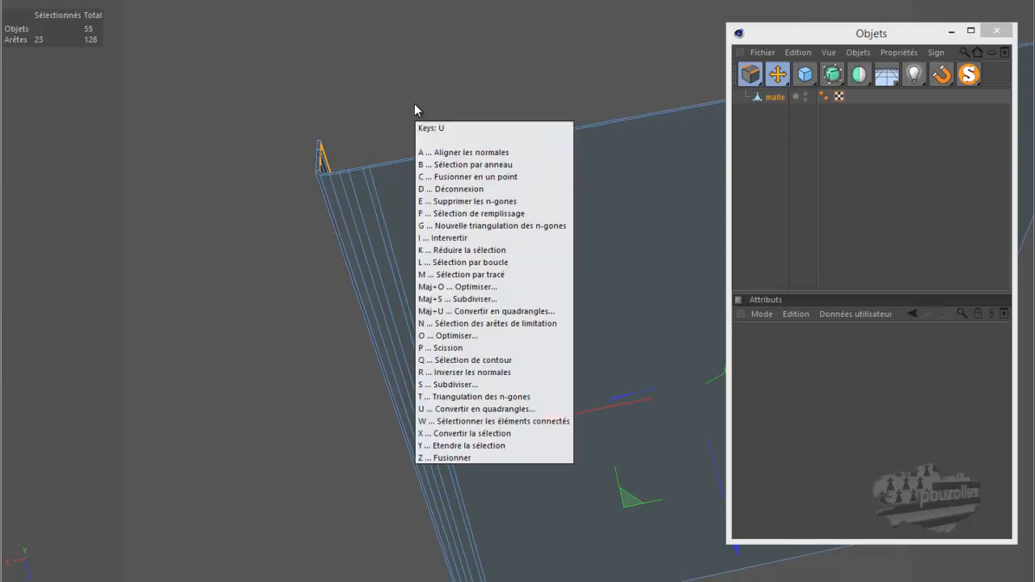
pyautogui.press('l')
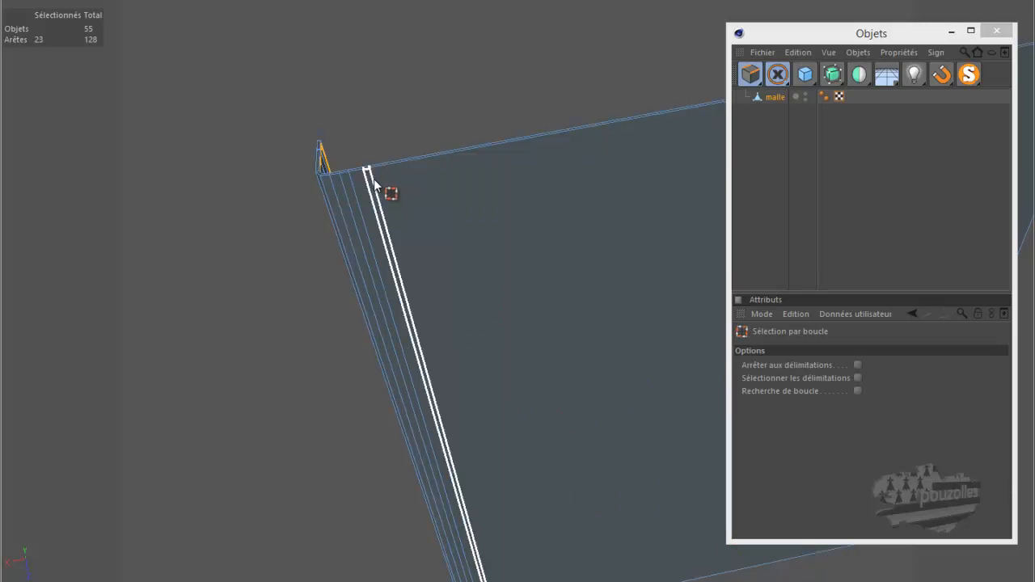
pyautogui.click(373, 183)
pyautogui.rightClick(393, 99)
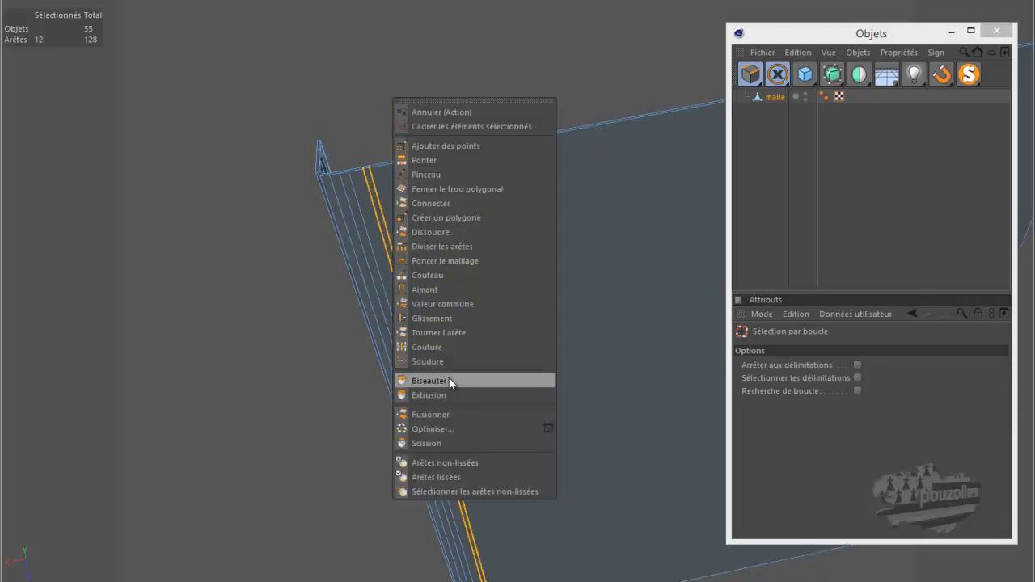
pyautogui.click(435, 233)
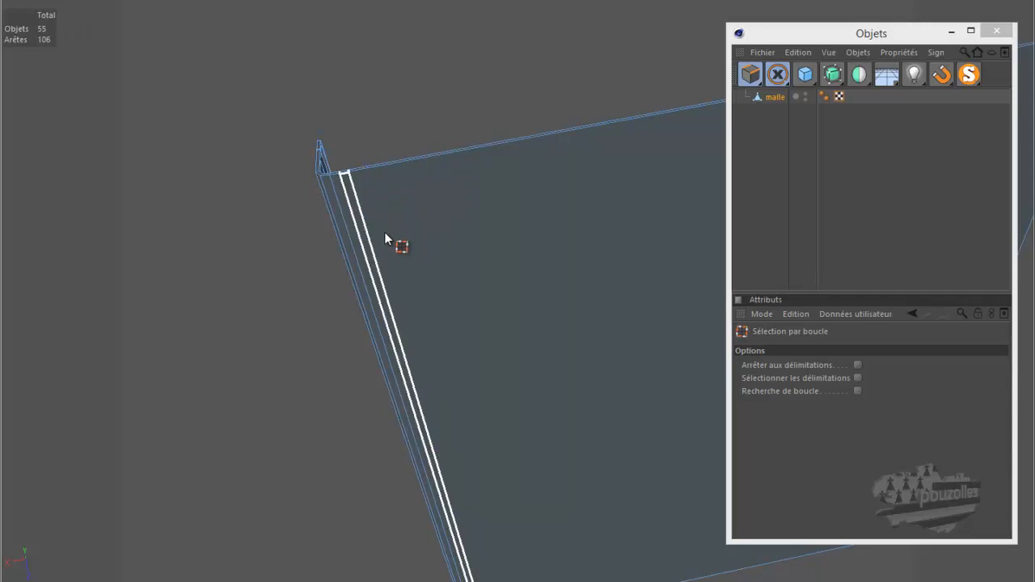
# Loop-select the next support edges beside the fold and dissolve them
pyautogui.click(384, 232)
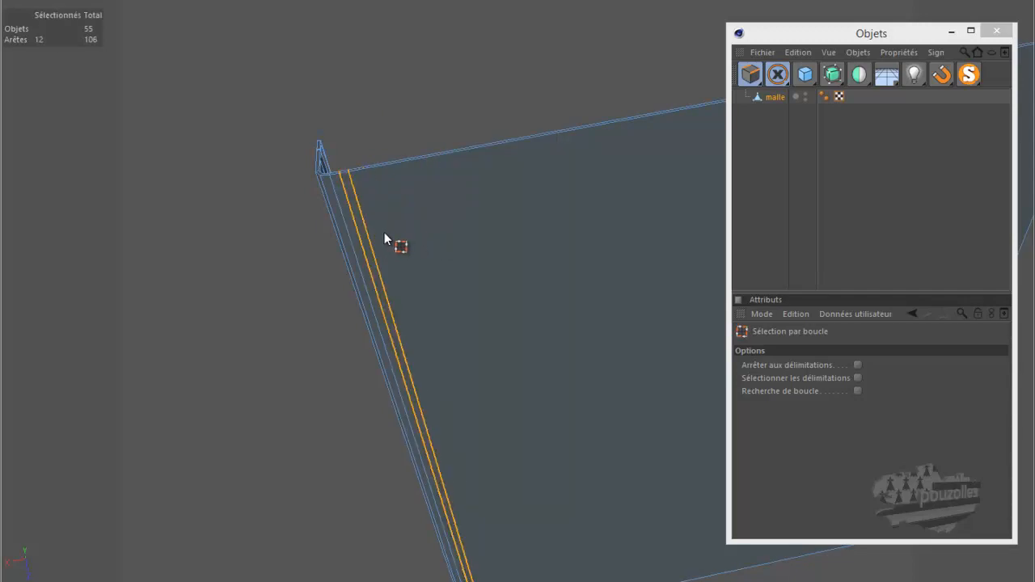
pyautogui.rightClick(407, 84)
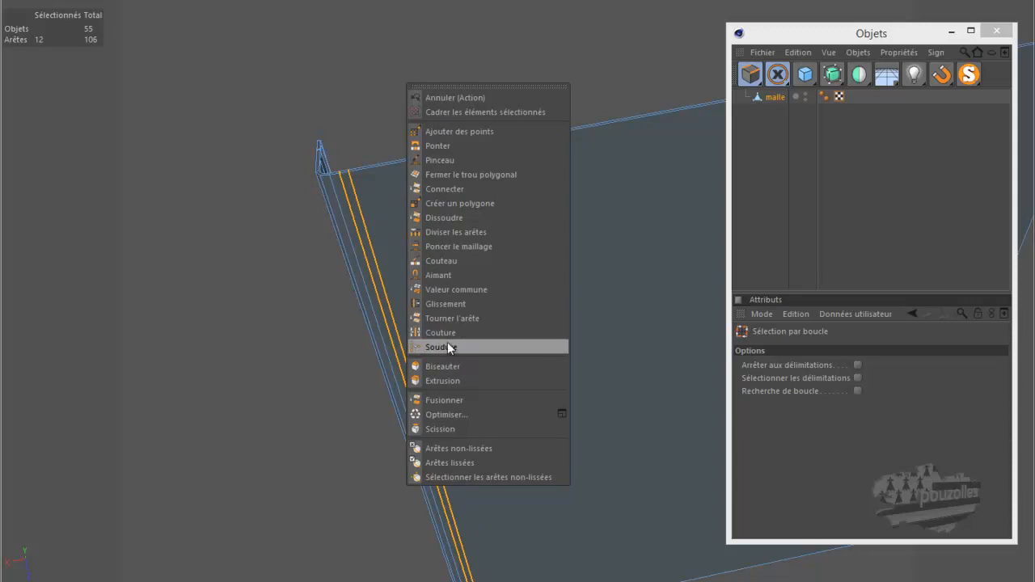
pyautogui.click(438, 218)
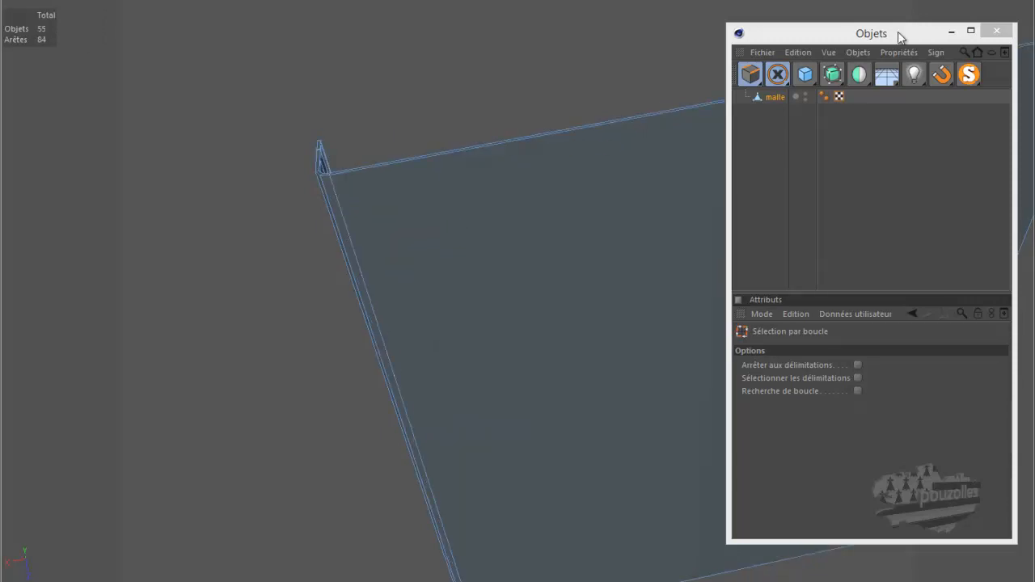
# Loop-select the support edges near the outer rim of malle's folded flange and dissolve them
pyautogui.moveTo(517, 258)
pyautogui.mouseDown()
pyautogui.moveTo(533, 256)
pyautogui.moveTo(518, 261)
pyautogui.mouseUp()
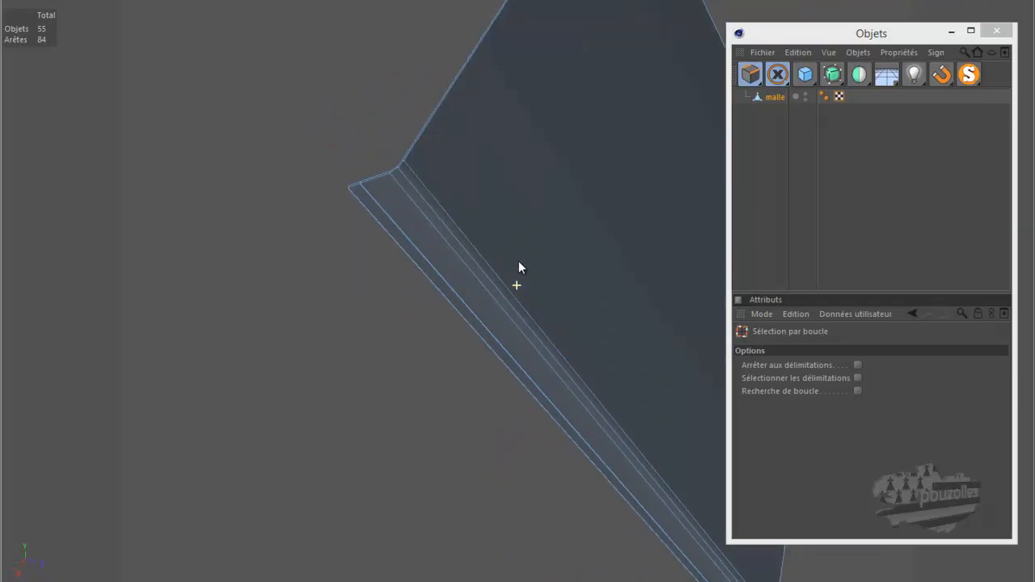
pyautogui.click(392, 217)
pyautogui.keyDown('alt'); pyautogui.moveTo(242, 156); pyautogui.dragTo(252, 144); pyautogui.keyUp('alt')
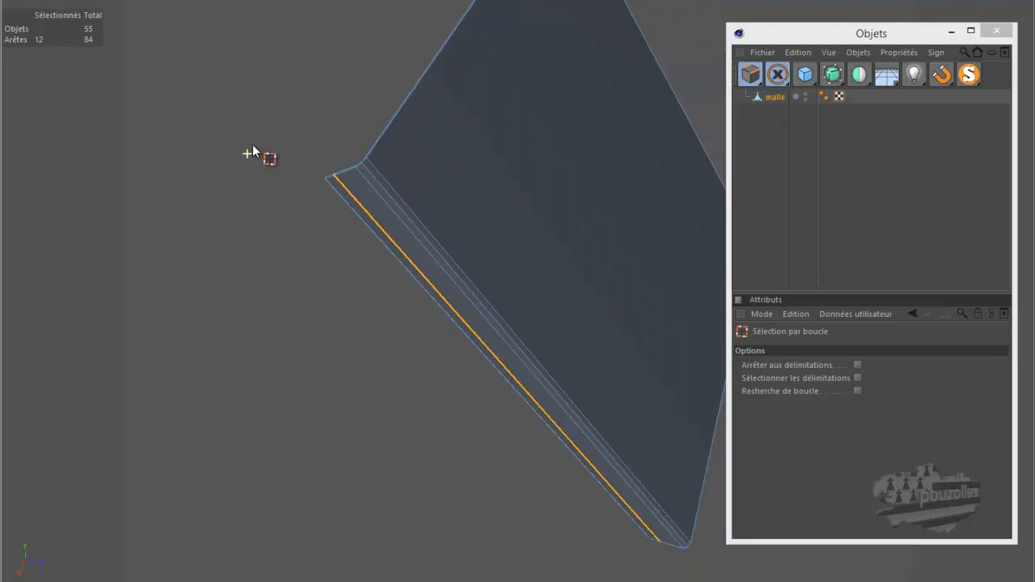
pyautogui.moveTo(516, 265)
pyautogui.keyDown('alt'); pyautogui.mouseDown()
pyautogui.moveTo(533, 258)
pyautogui.moveTo(517, 261)
pyautogui.mouseUp(); pyautogui.keyUp('alt')
pyautogui.rightClick(460, 49)
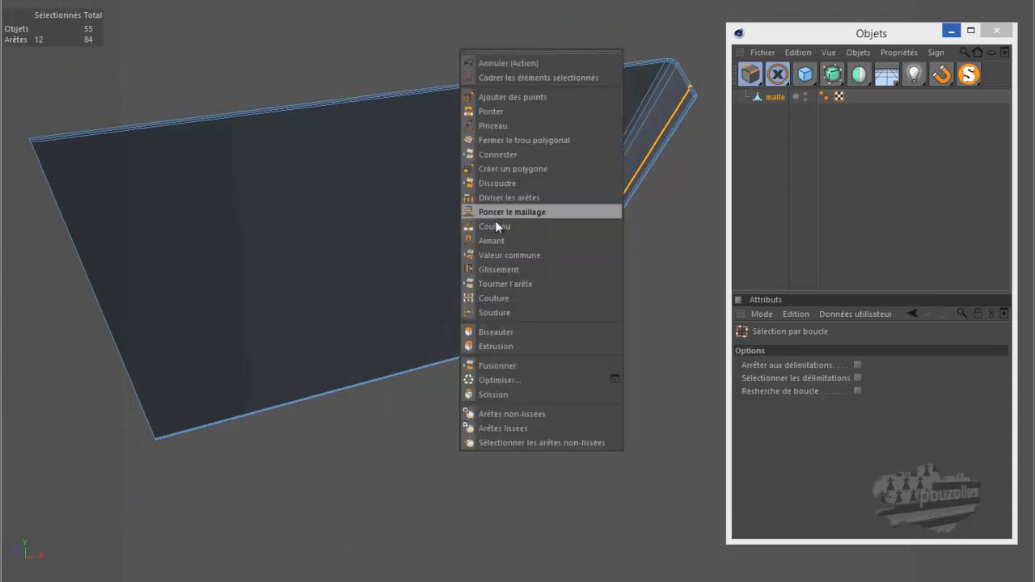
pyautogui.click(491, 182)
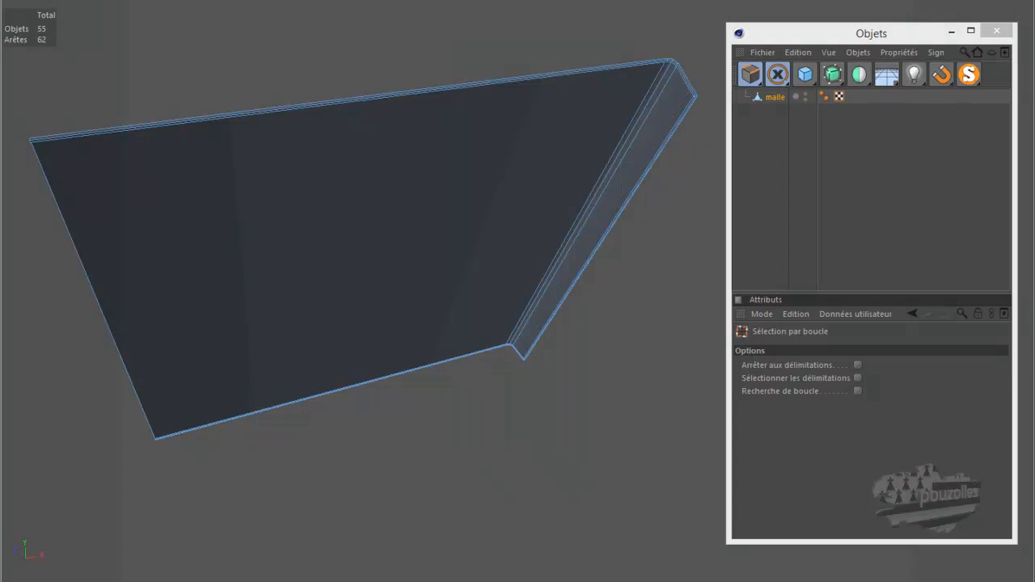
# Show the whole model again and copy the carrosserie's Mat.1 texture onto malle's parent Symmetry object
pyautogui.moveTo(512, 270)
pyautogui.keyDown('alt'); pyautogui.mouseDown()
pyautogui.moveTo(492, 267)
pyautogui.moveTo(518, 267)
pyautogui.mouseUp(); pyautogui.keyUp('alt')
pyautogui.click(968, 76)
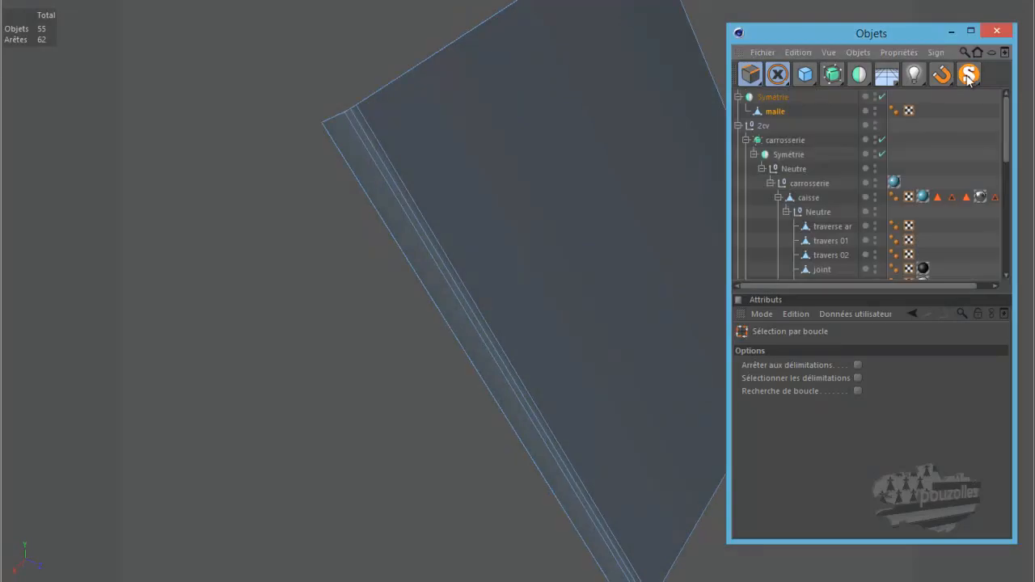
pyautogui.keyDown('alt'); pyautogui.moveTo(382, 335); pyautogui.dragTo(714, 271, button='right'); pyautogui.keyUp('alt')
pyautogui.keyDown('ctrl'); pyautogui.moveTo(894, 182); pyautogui.dragTo(895, 95); pyautogui.keyUp('ctrl')
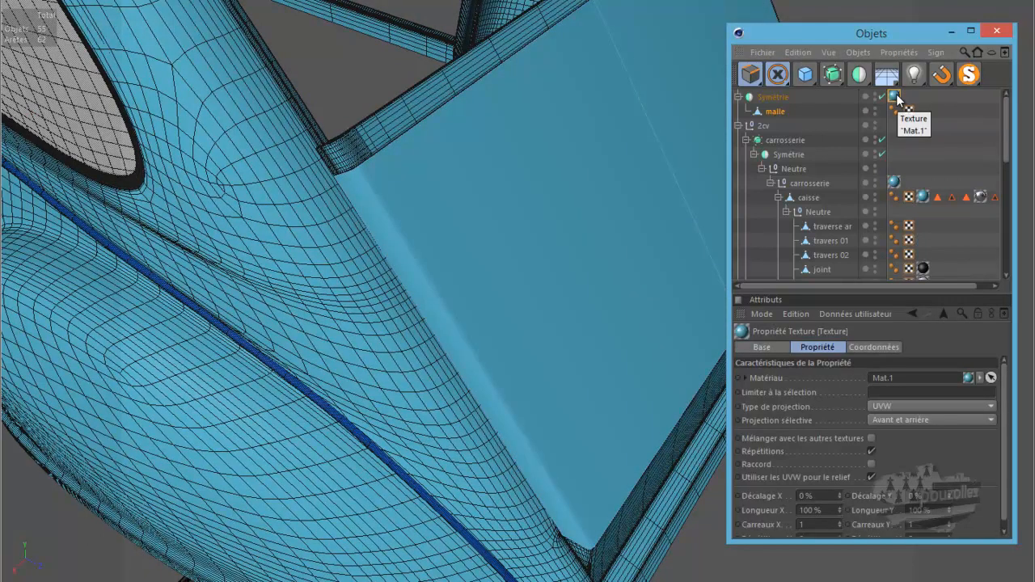
# Render the view to check the simplified lid's border and reflections, stopping the render once it has been examined
pyautogui.hotkey('ctrl', 'r')
pyautogui.click(850, 198)
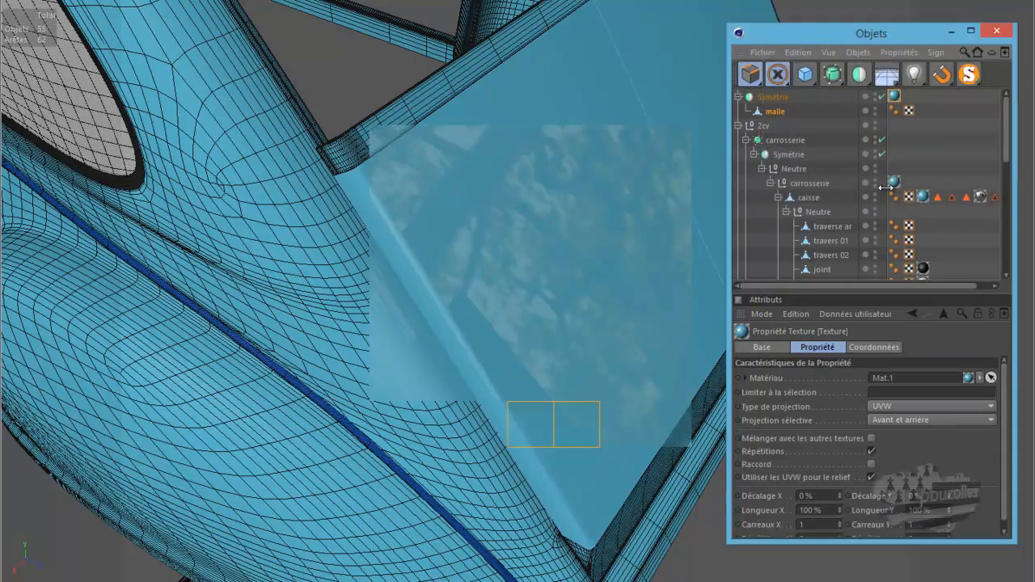
pyautogui.click(351, 194)
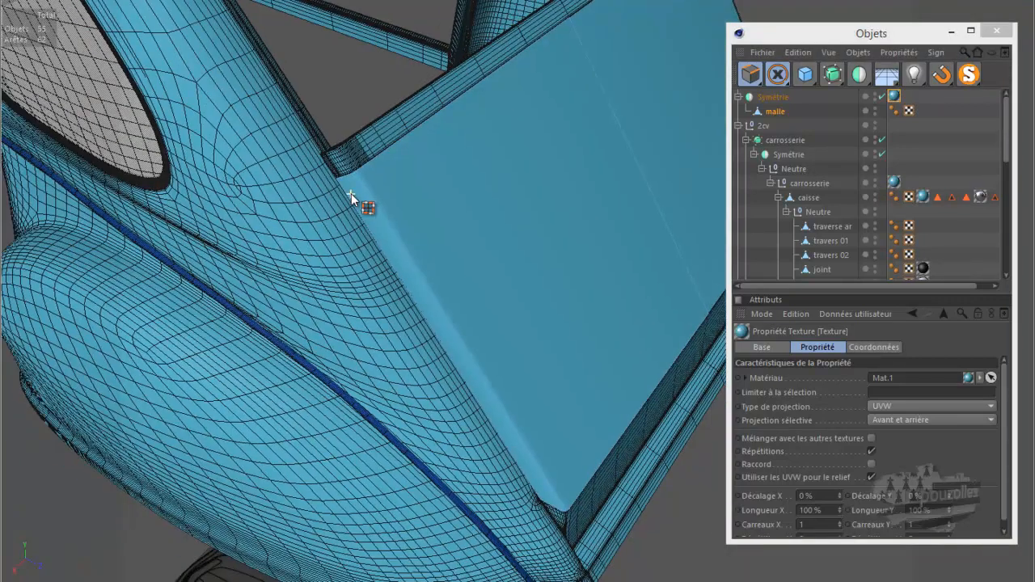
# Frame the rear of the car more widely and collapse the 2cv hierarchy
pyautogui.scroll(-5, 351, 194)
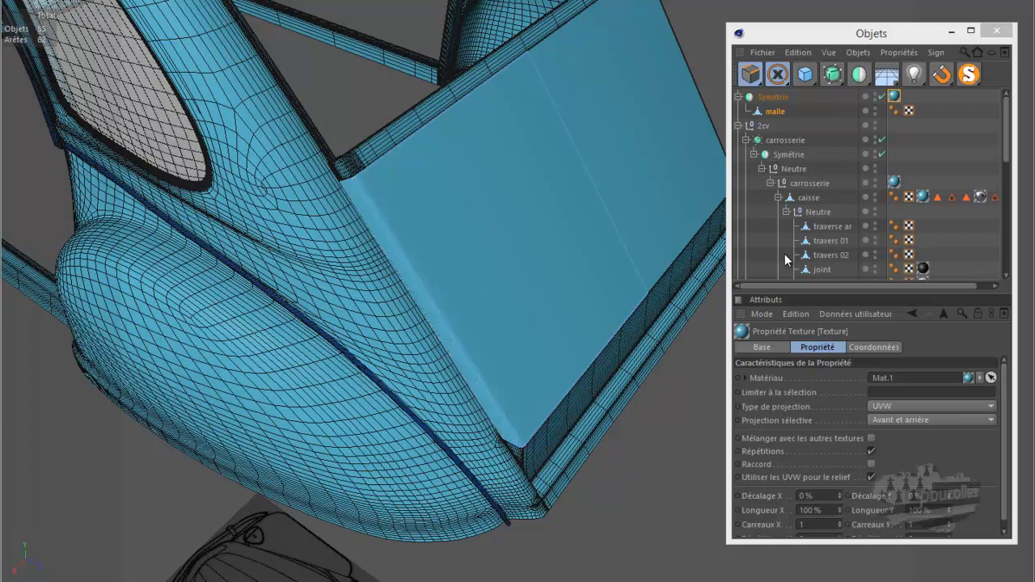
pyautogui.click(737, 126)
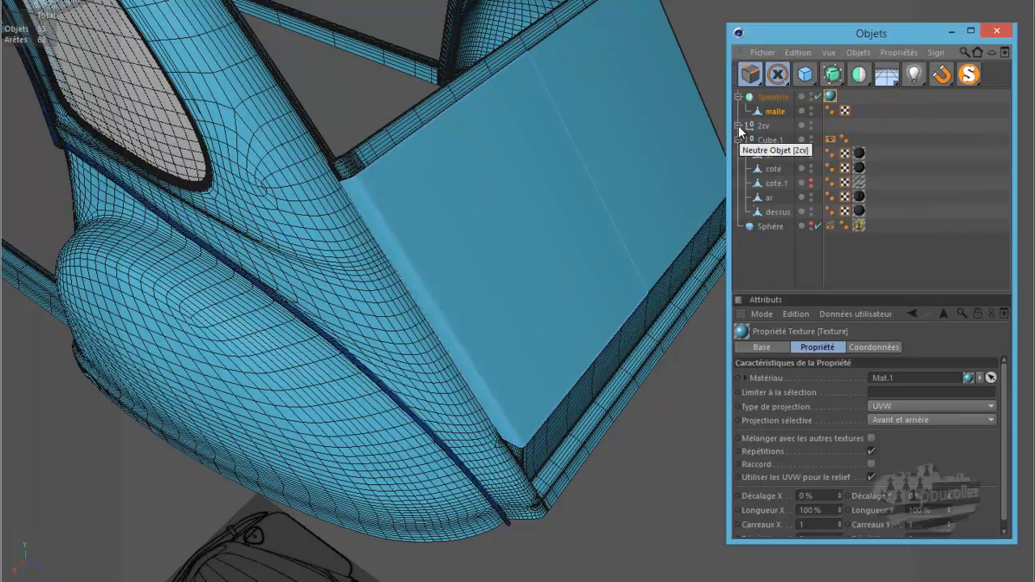